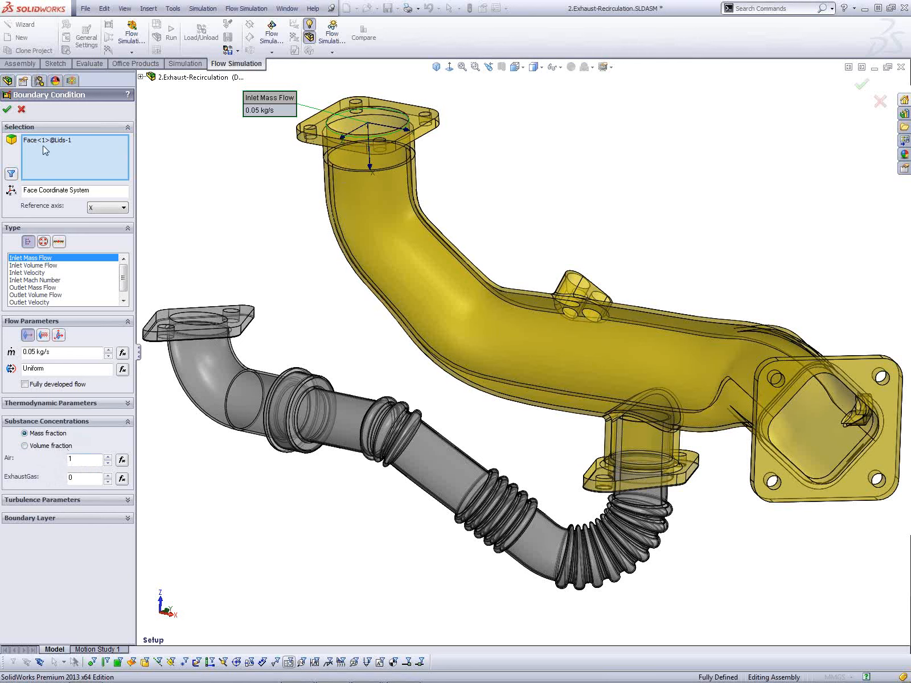
- Review the Inlet EG boundary condition's substance concentrations and close it without changes
left_click(8, 110)
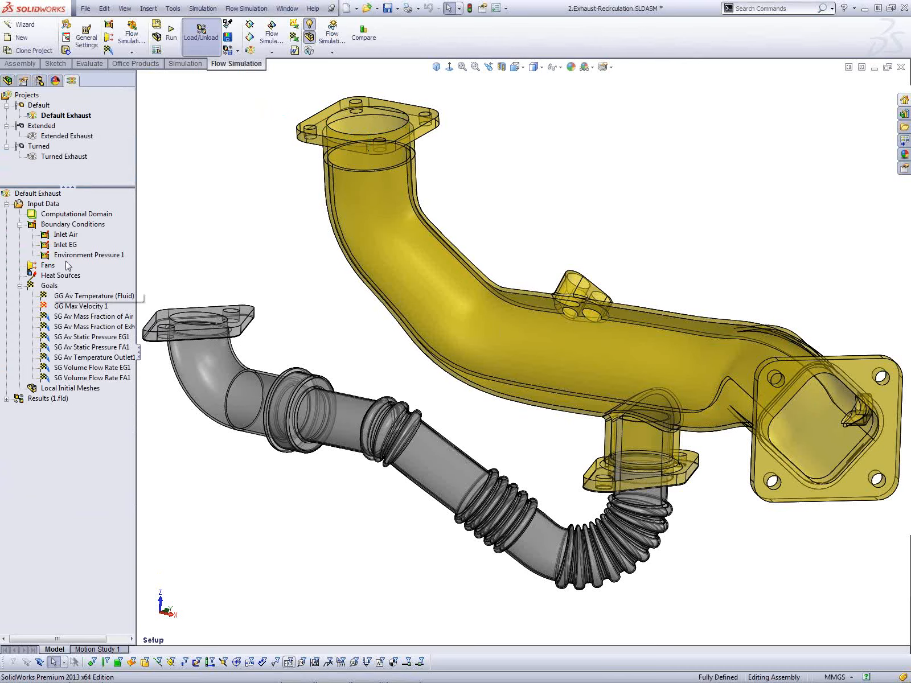
double_click(65, 245)
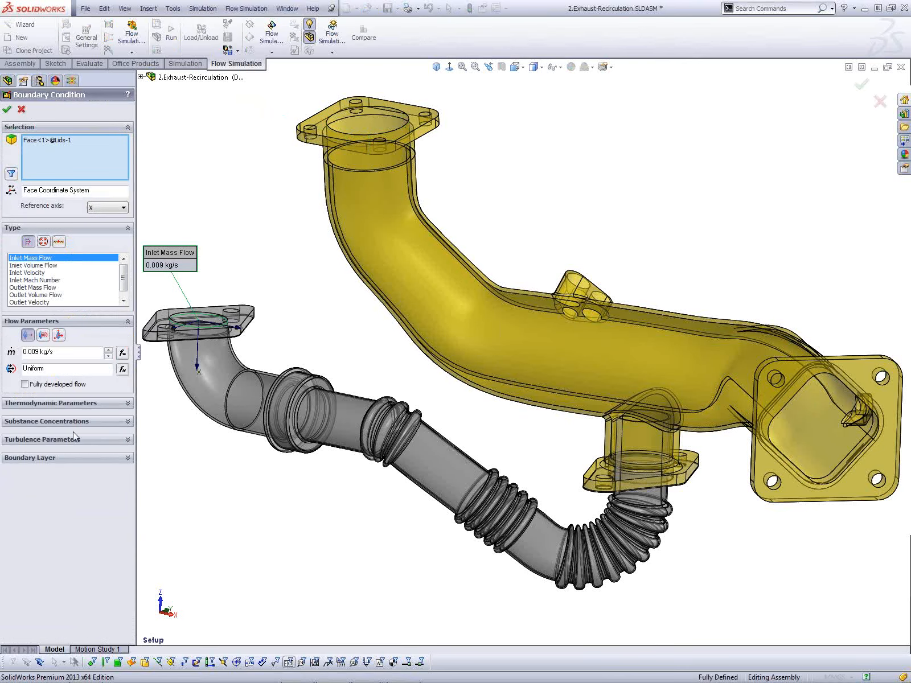
left_click(76, 422)
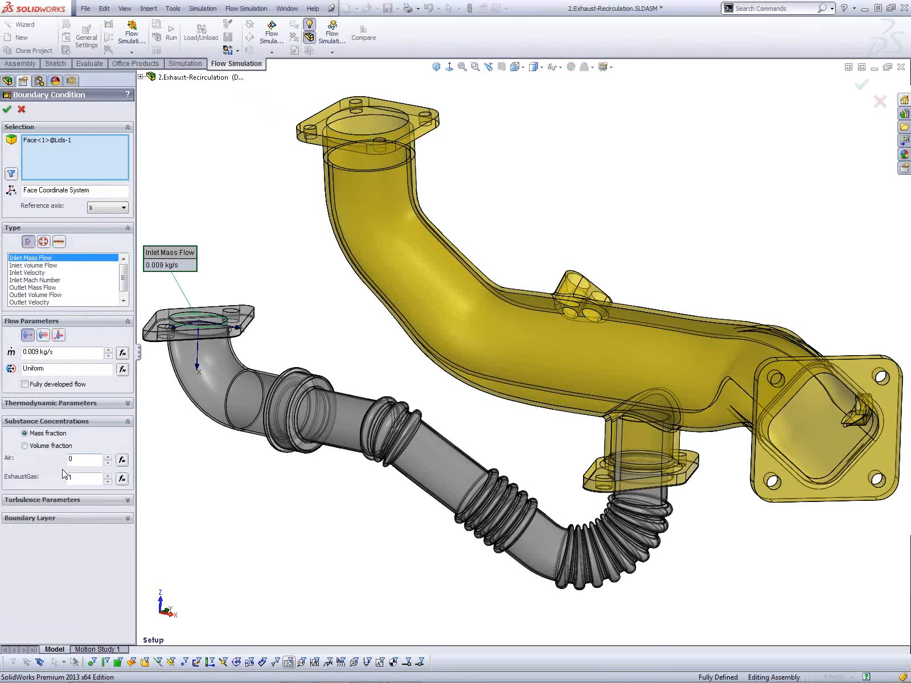
left_click(21, 109)
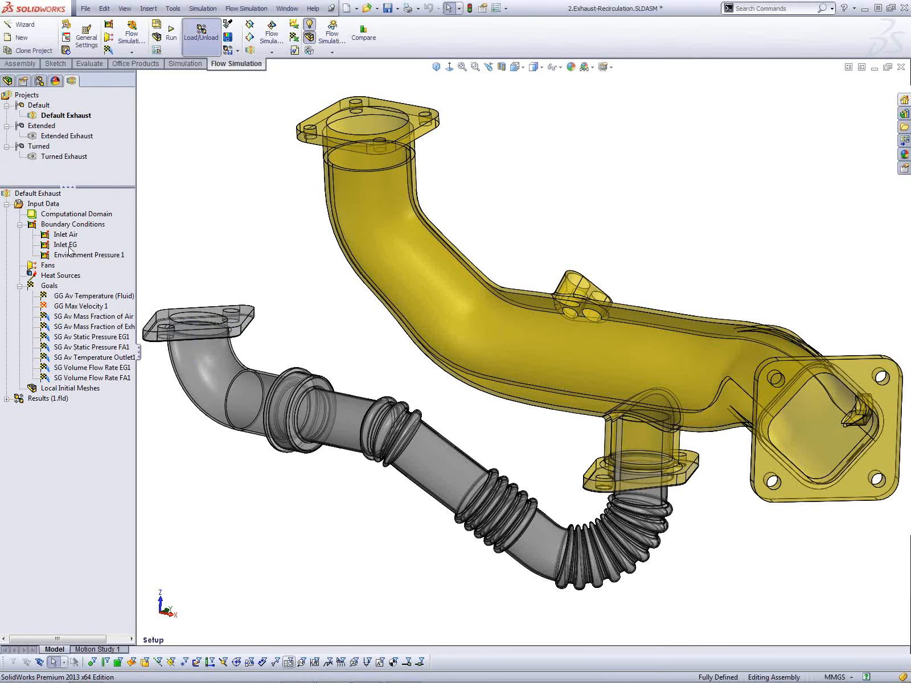
- Display the Environment Pressure 1 callout and place it below the outlet flange to inspect the outlet condition
left_click(69, 256)
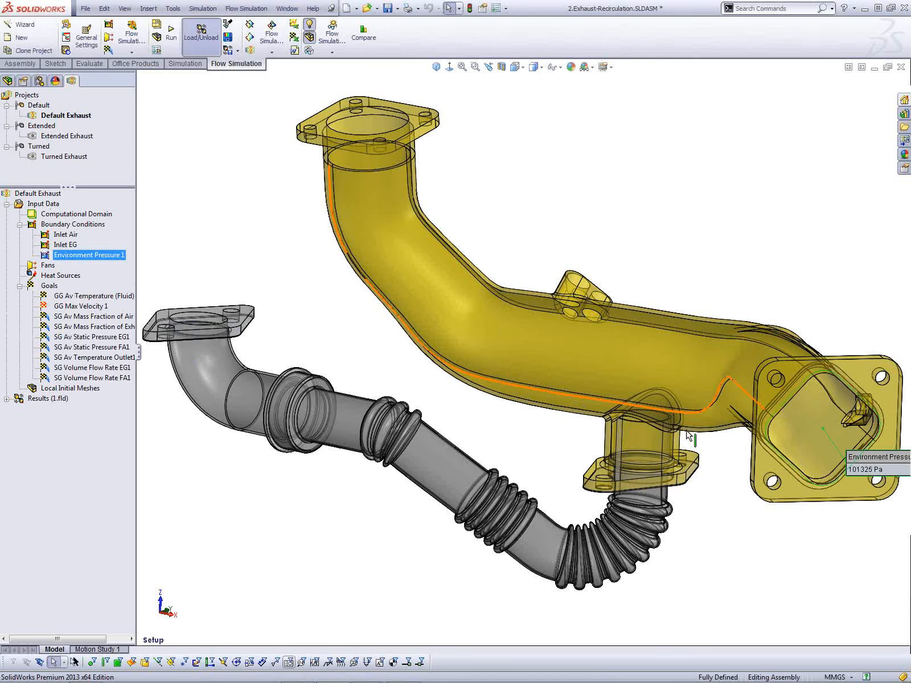
left_click_drag(906, 462, 783, 544)
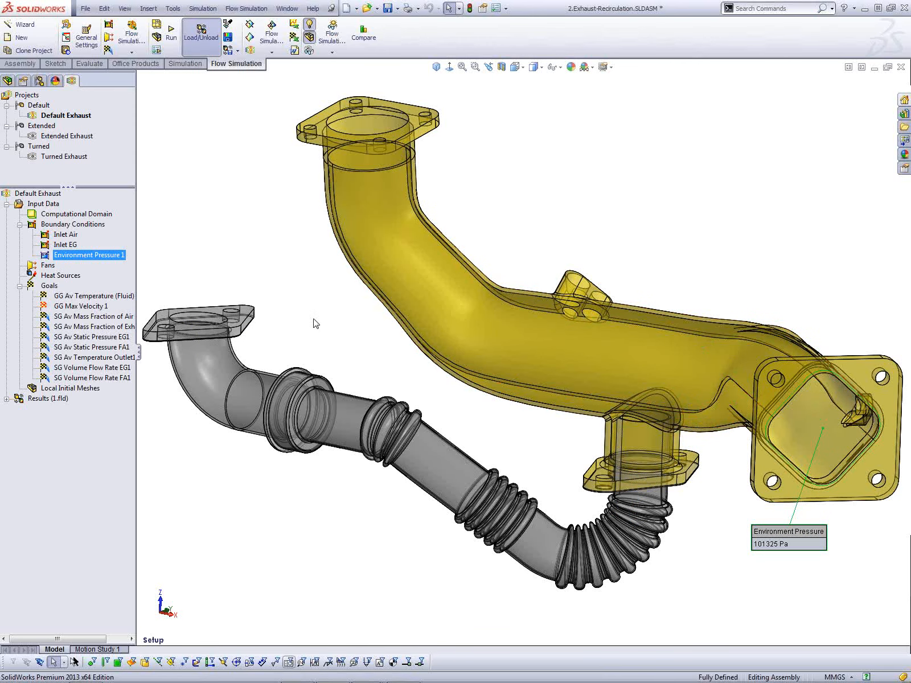
left_click(282, 279)
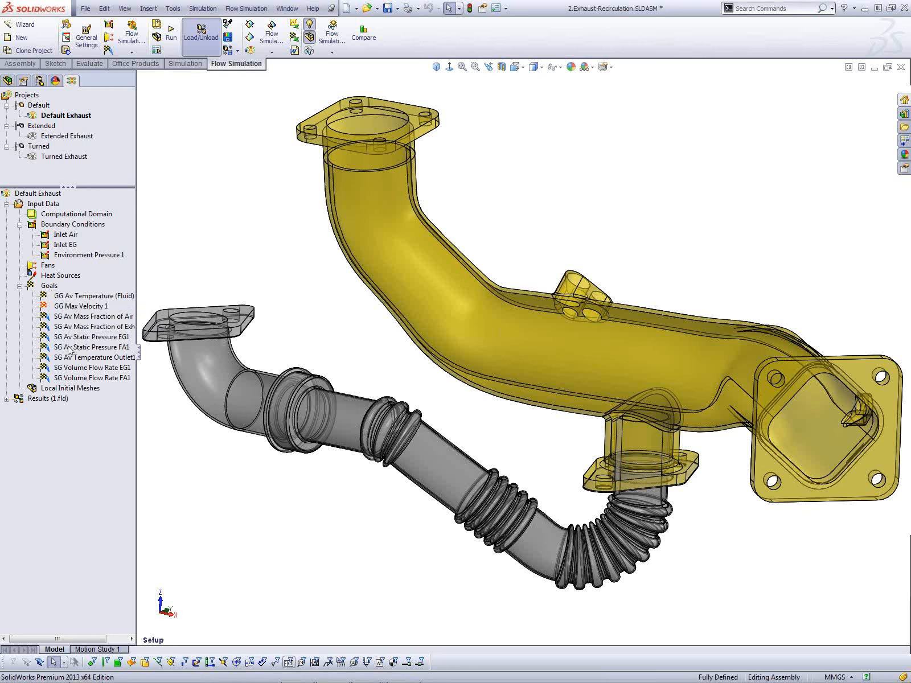
- Expand the project results and show all flow trajectories for the exhaust side and air side
left_click(20, 287)
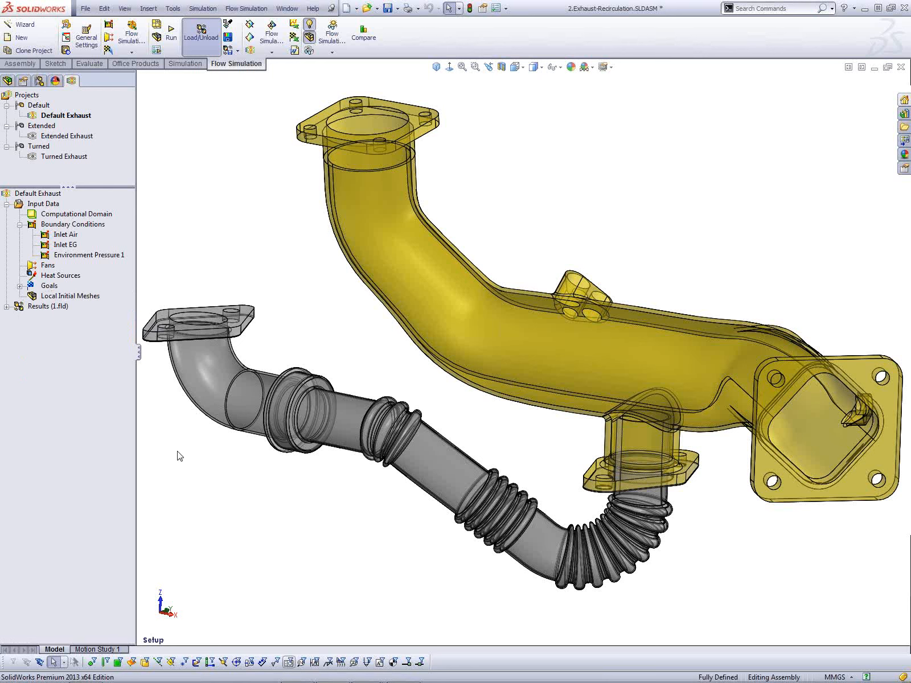
left_click(6, 306)
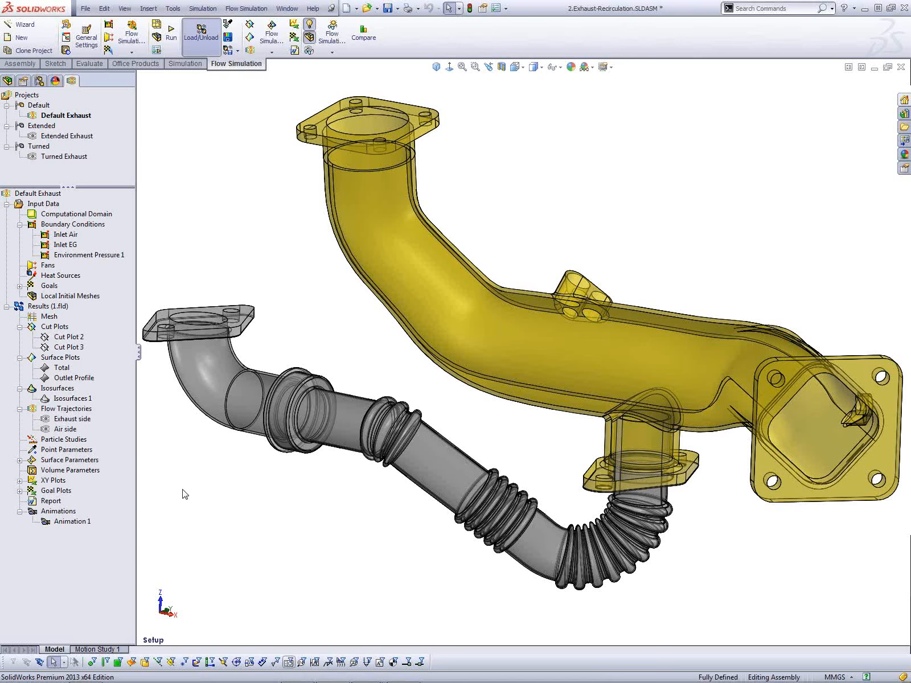
right_click(79, 410)
left_click(105, 431)
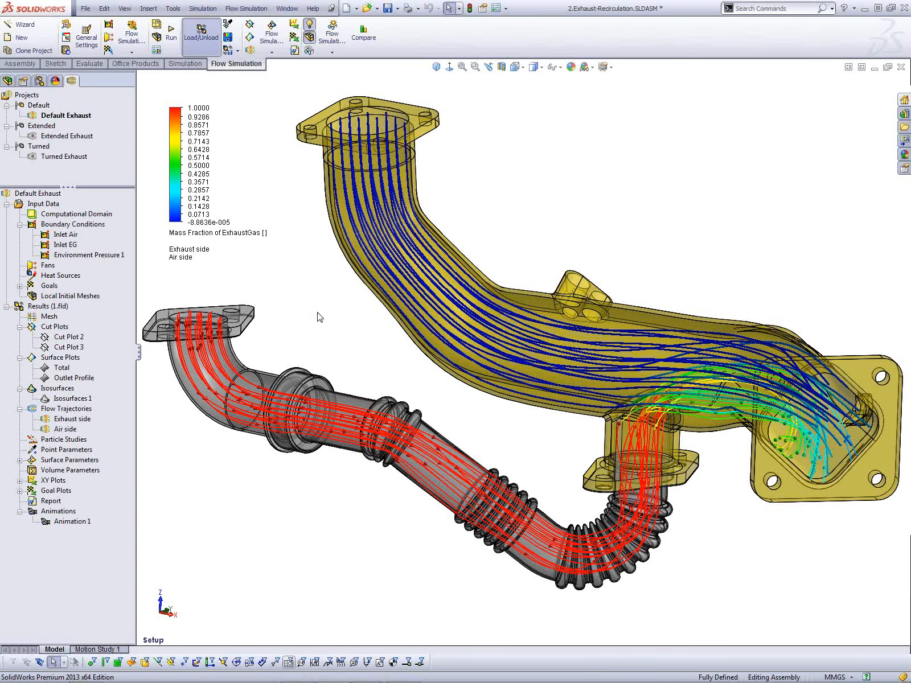
- Split the Exhaust side plot into its own color bar and place it below the gray exhaust pipe
left_click(175, 191)
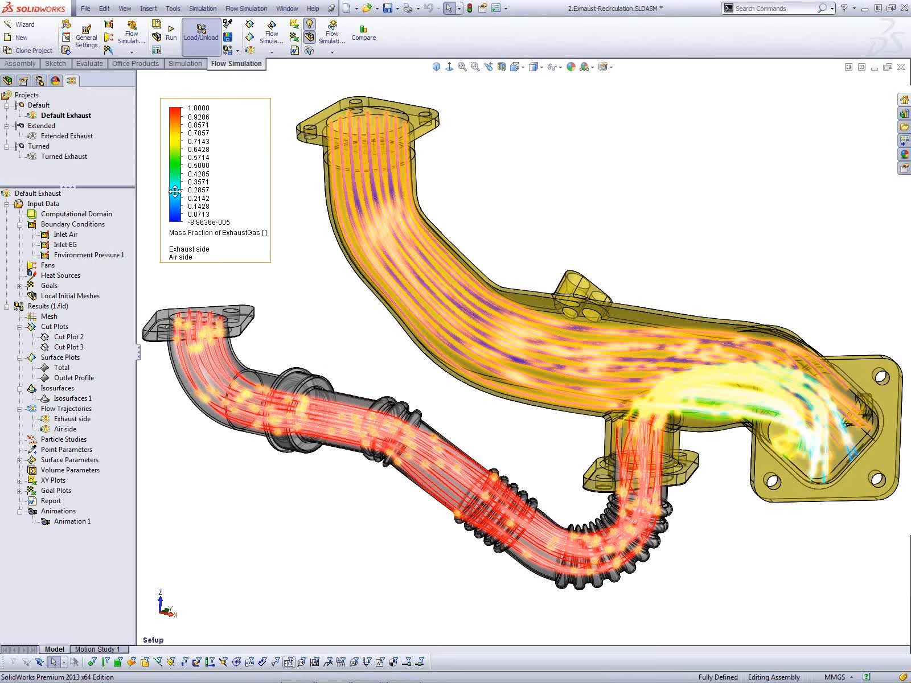
right_click(175, 192)
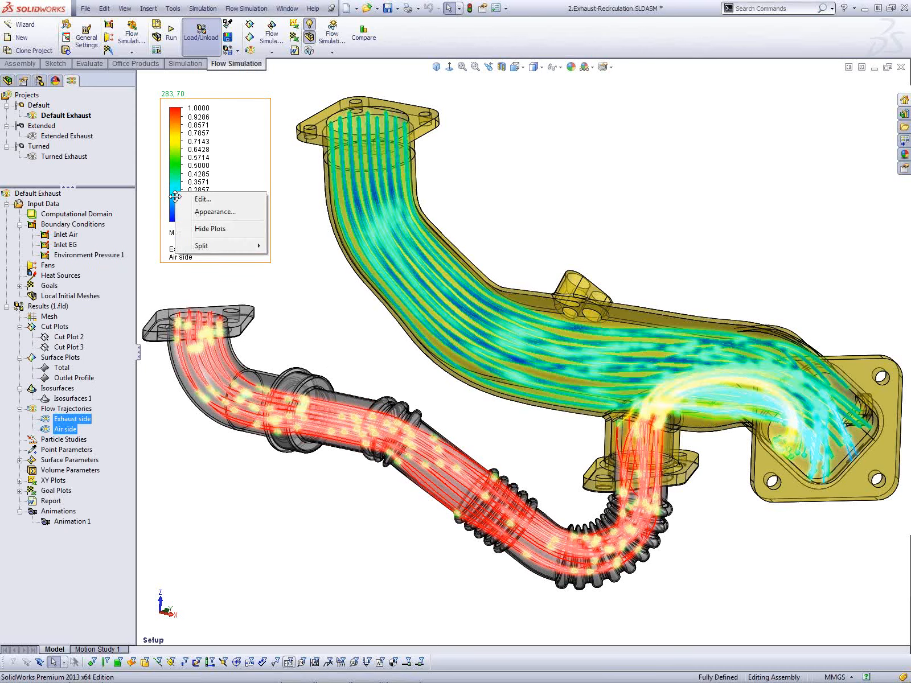
mouse_move(214, 248)
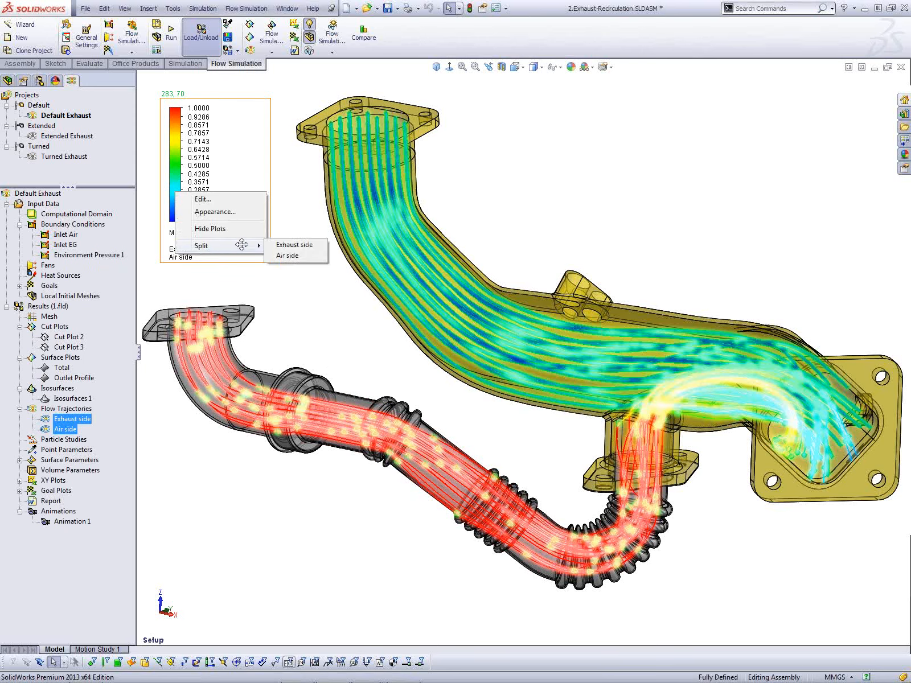
left_click(287, 246)
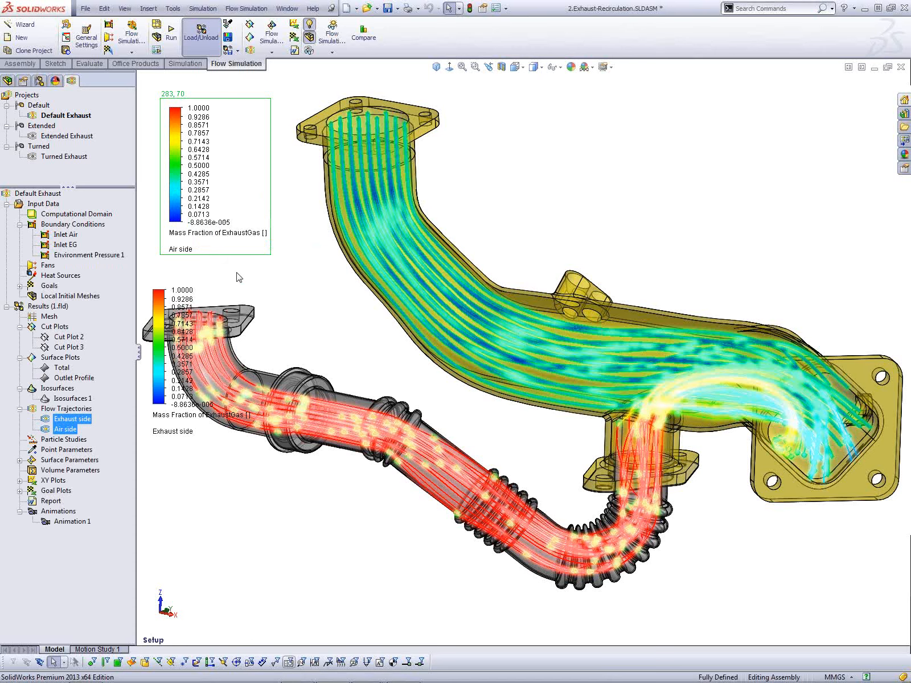
left_click(280, 295)
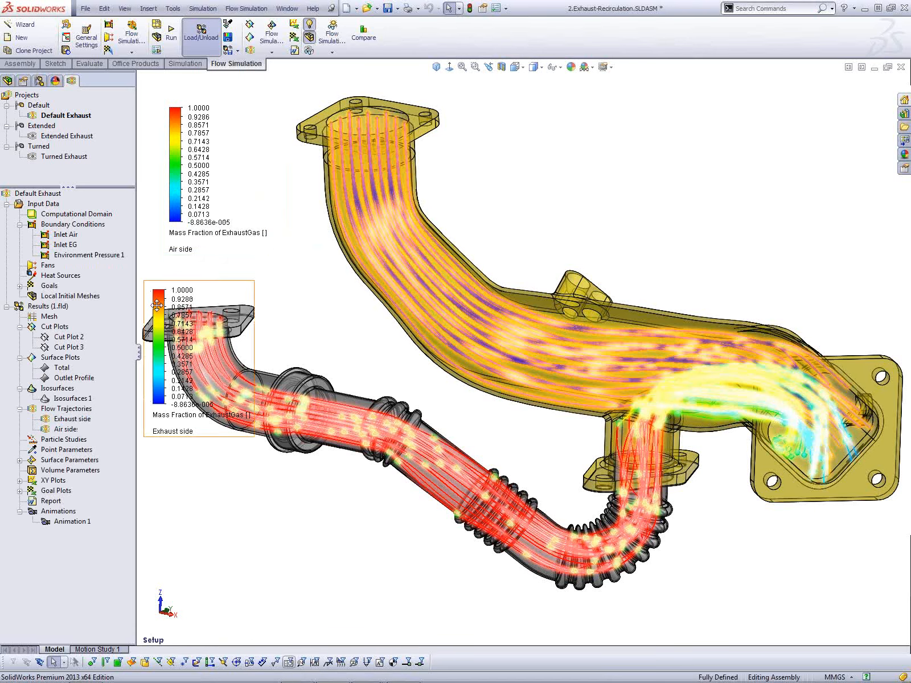
left_click_drag(157, 305, 212, 475)
left_click(171, 462)
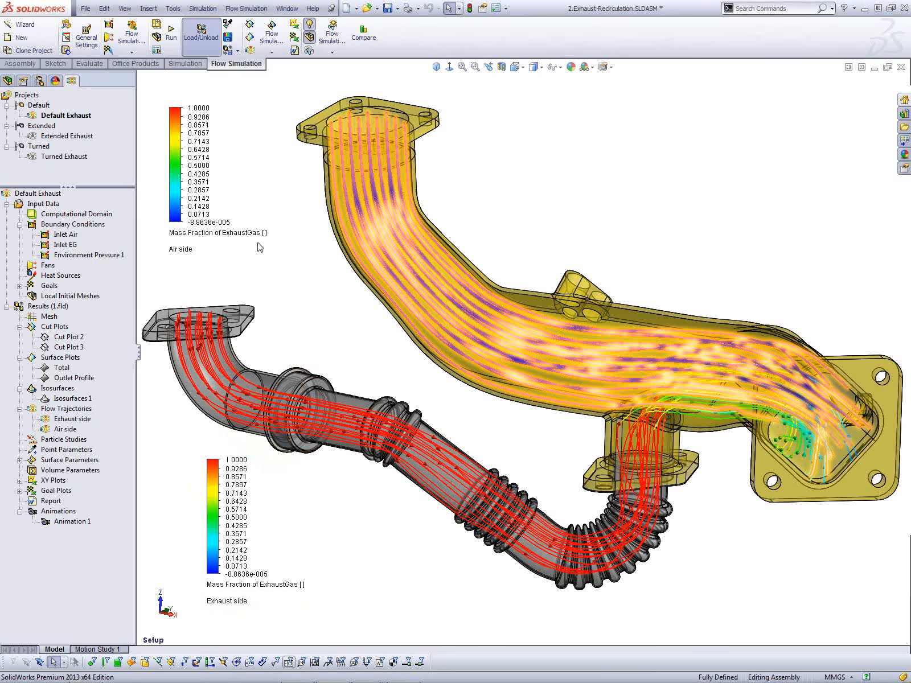
- Merge the Exhaust side and Air side color bars using the first listed color bar's settings
left_click(210, 498)
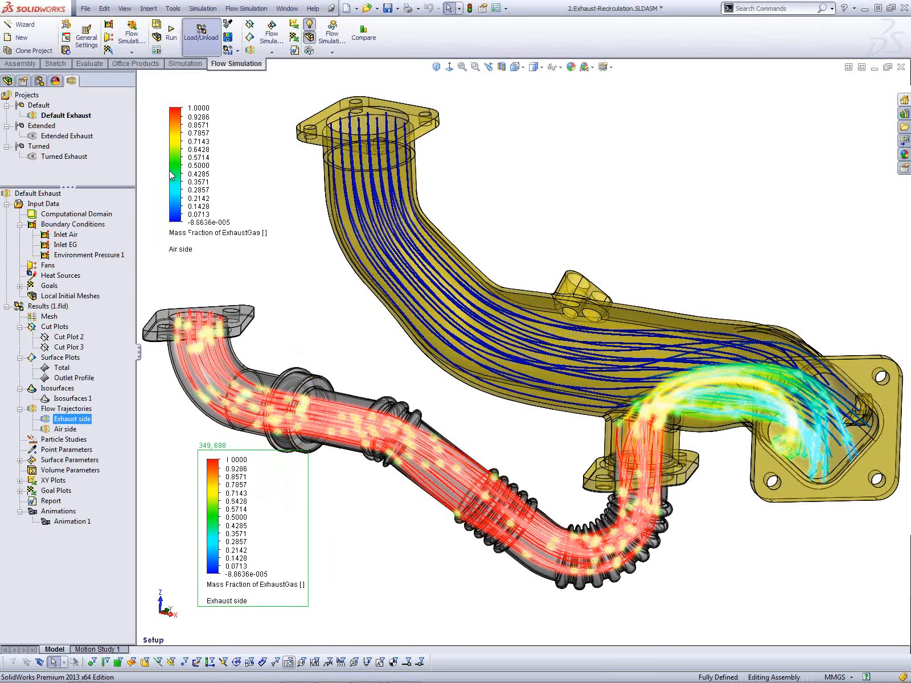
left_click(170, 170, "ctrl")
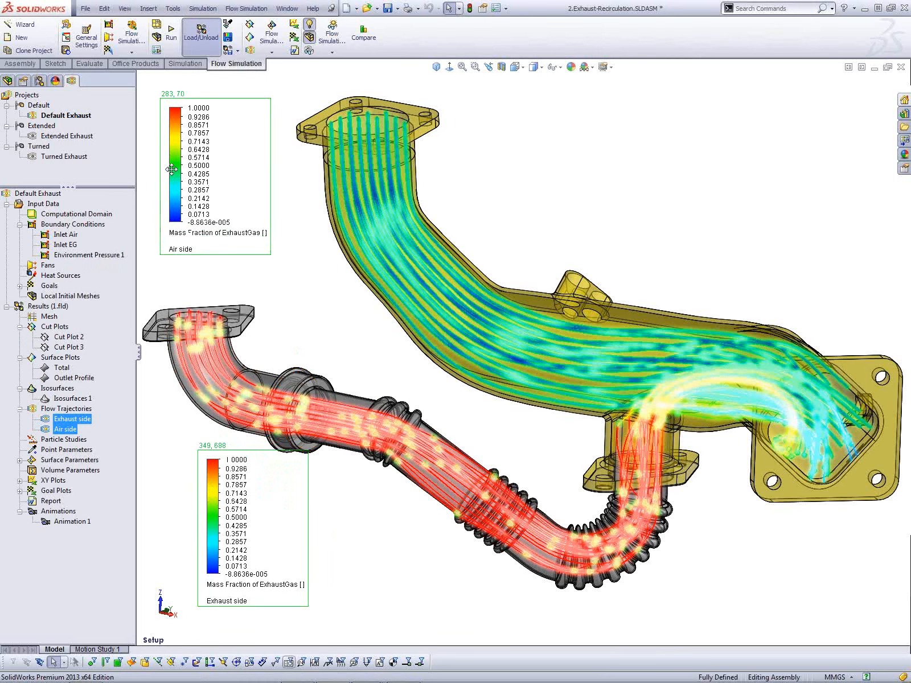
right_click(170, 169)
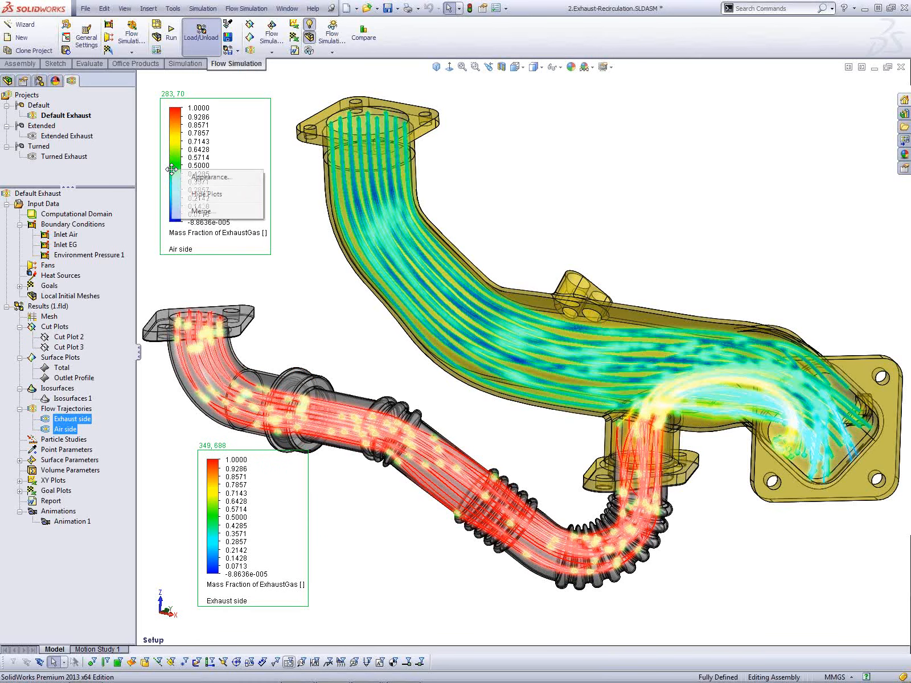
left_click(203, 211)
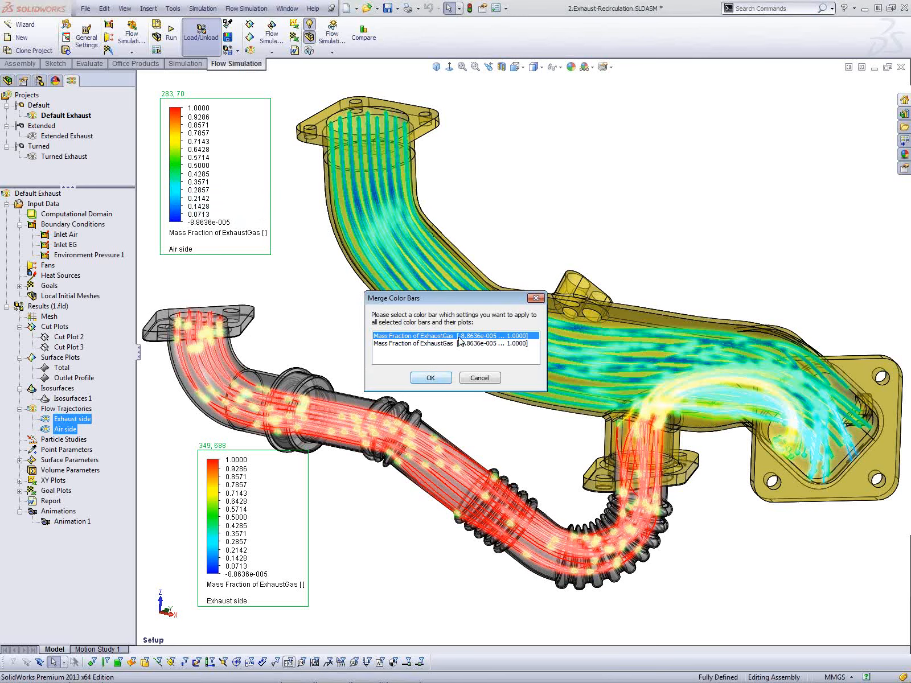
left_click(433, 378)
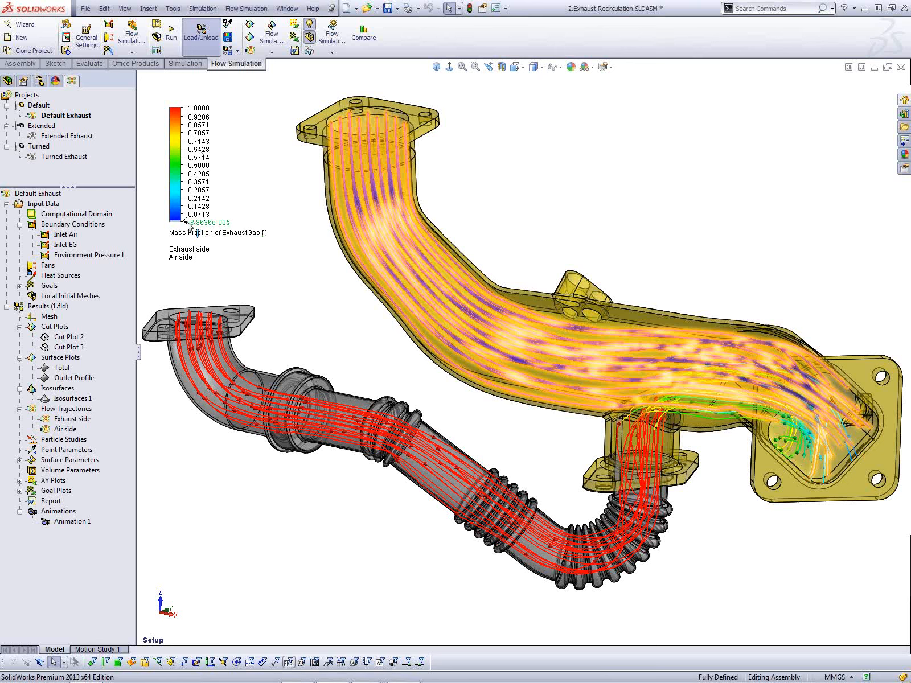
- Set the minimum value of the Mass Fraction of ExhaustGas color bar to 0
mouse_move(195, 224)
left_mouse_down()
mouse_move(187, 199)
mouse_move(184, 206)
left_mouse_up()
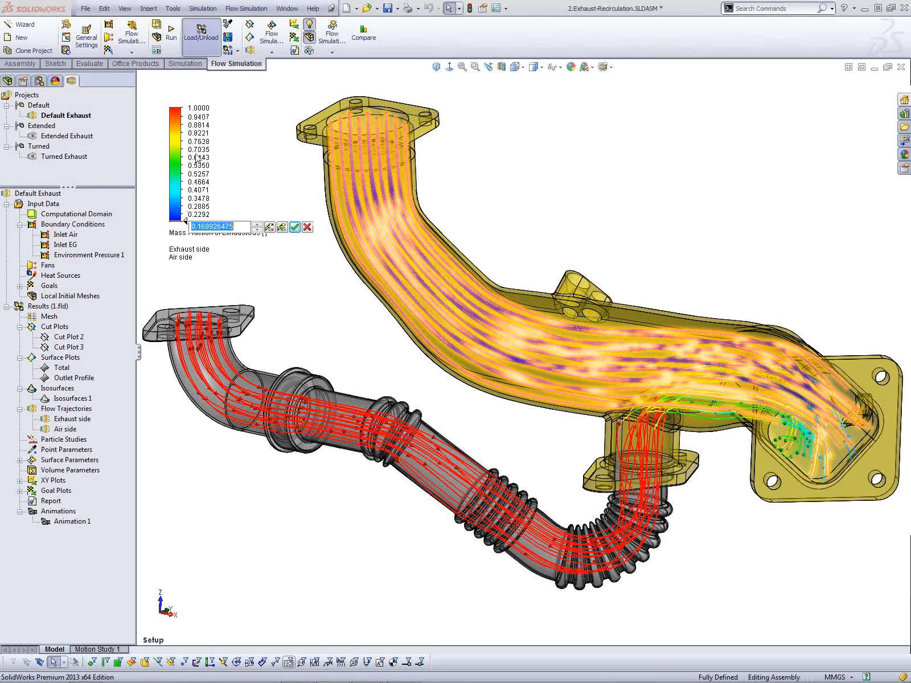
left_click(269, 227)
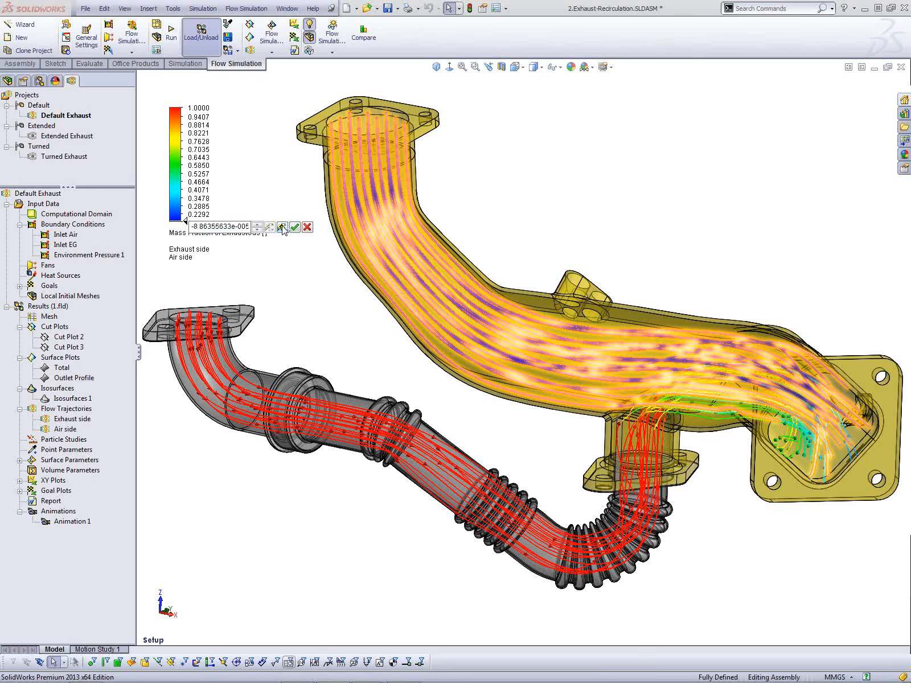
left_click(282, 227)
left_click_drag(238, 227, 189, 229)
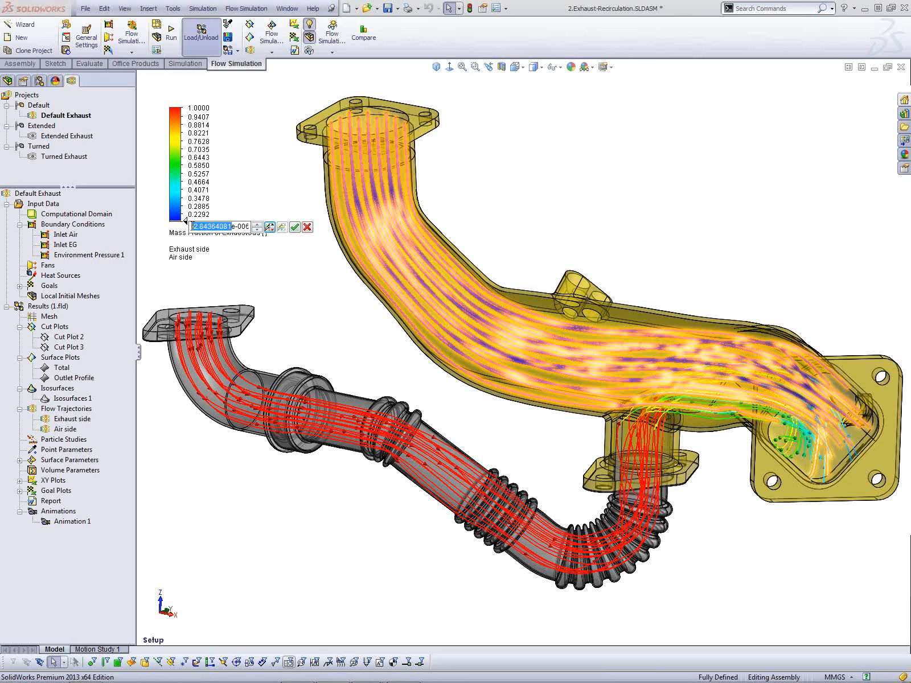
key("BackSpace")
type("0")
left_click(295, 227)
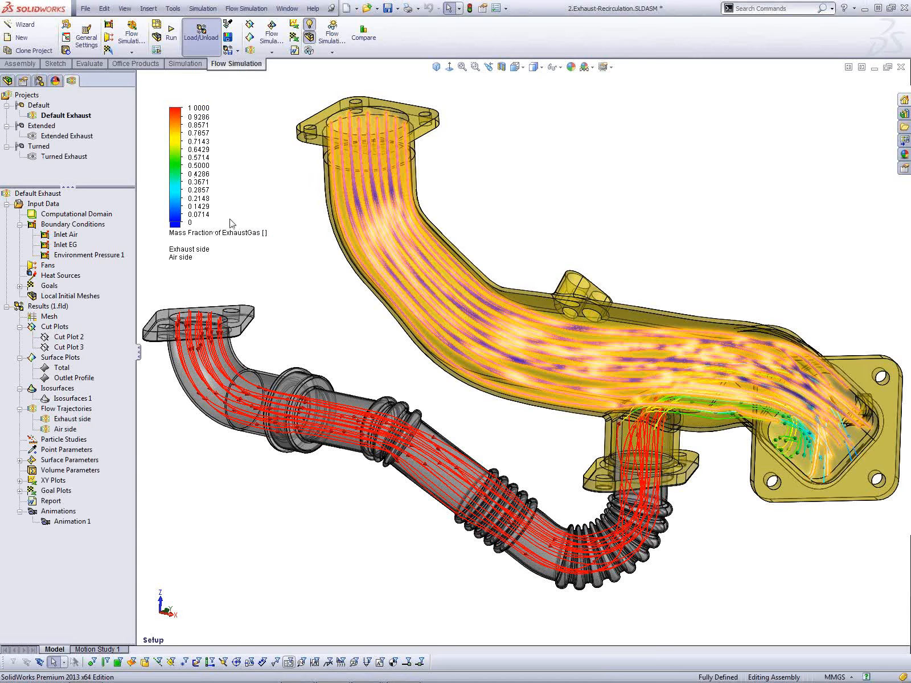
- Edit the color bar to use 16 color levels, keeping its current palette
right_click(178, 172)
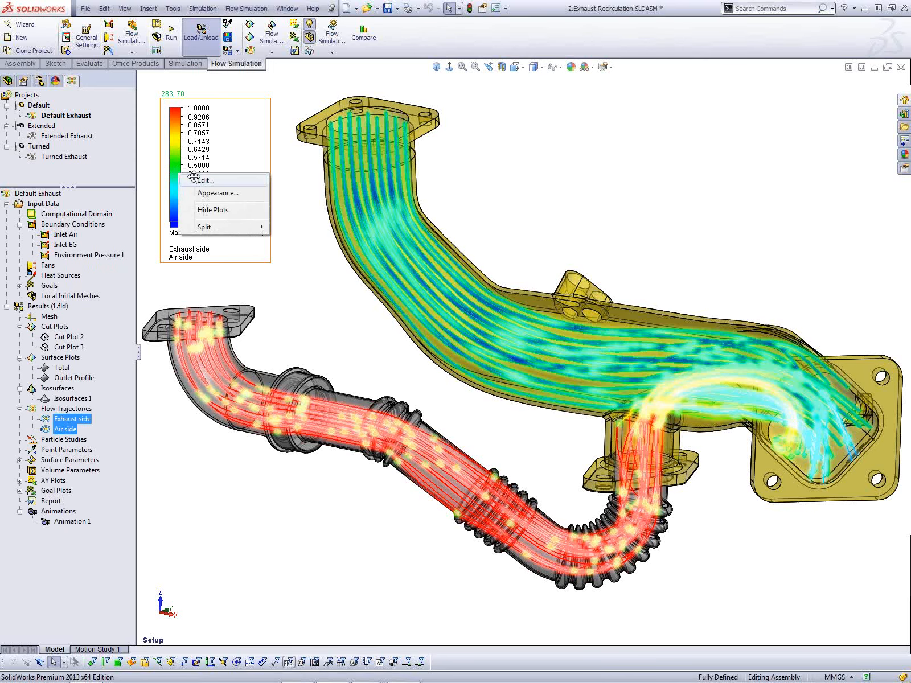
left_click(204, 181)
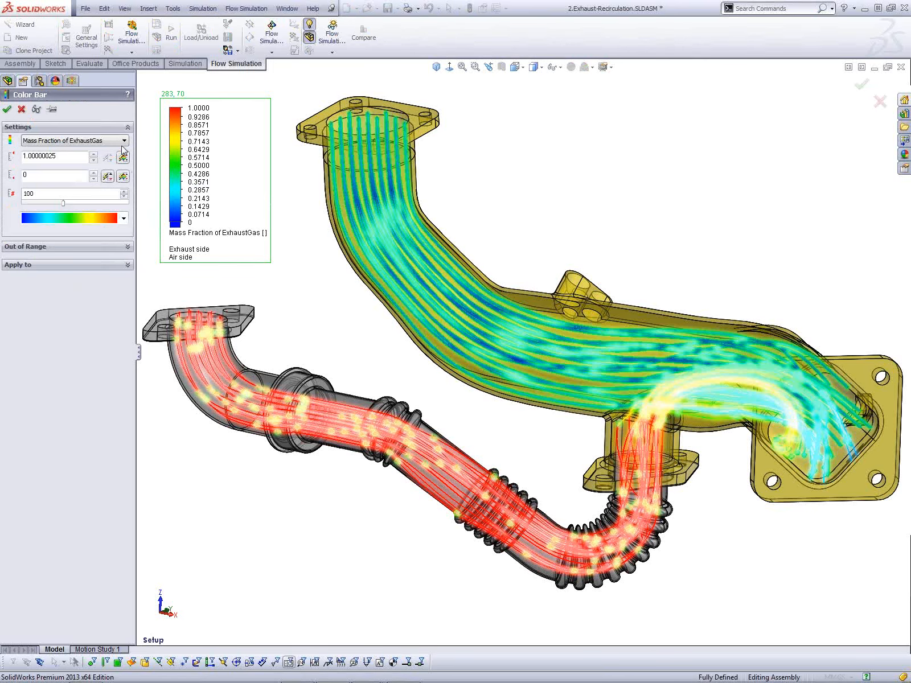
left_click(124, 219)
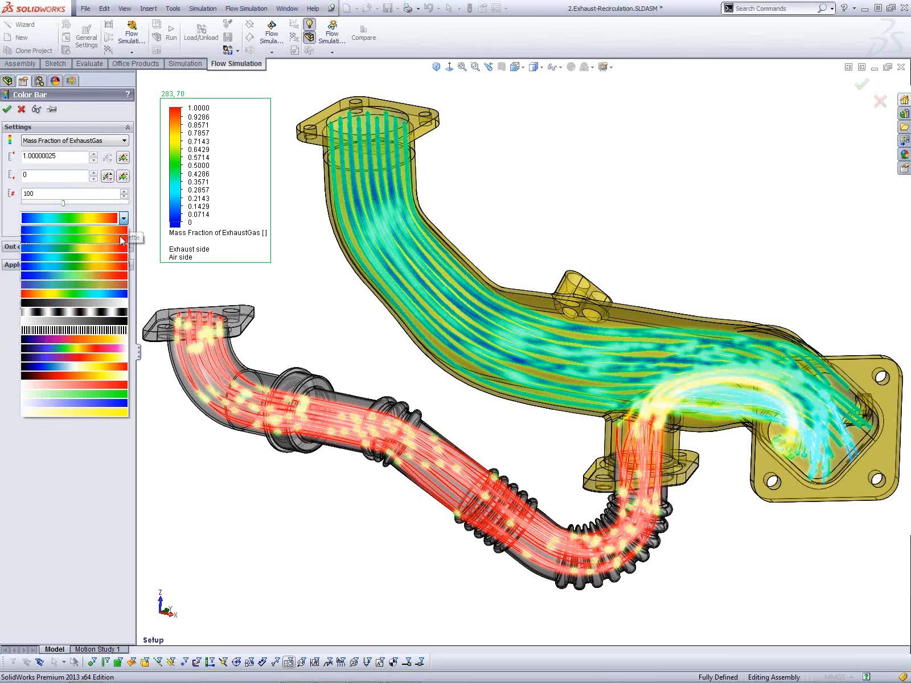
left_click(69, 194)
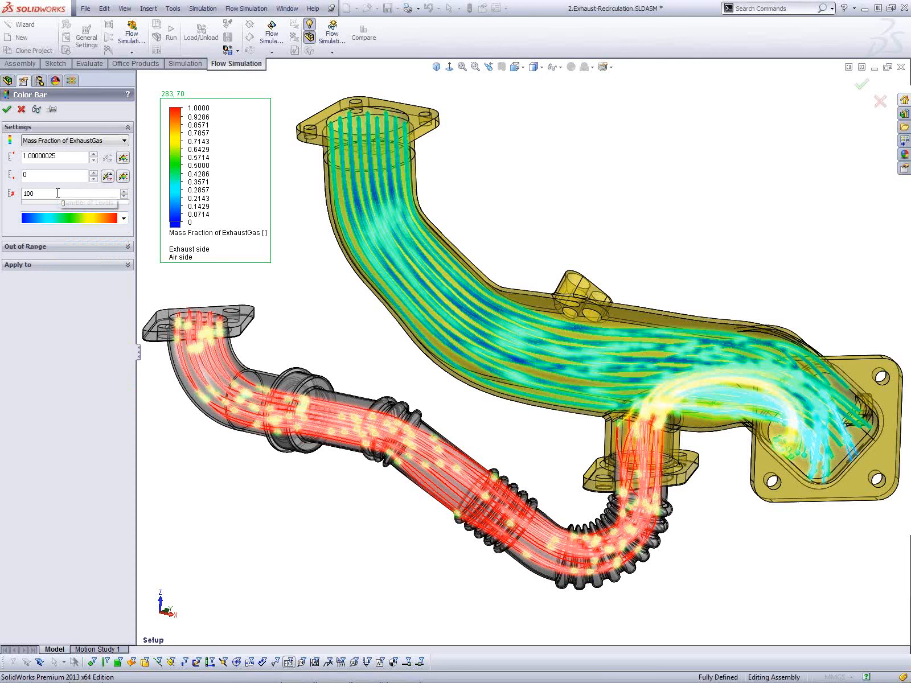
double_click(69, 195)
left_click(37, 109)
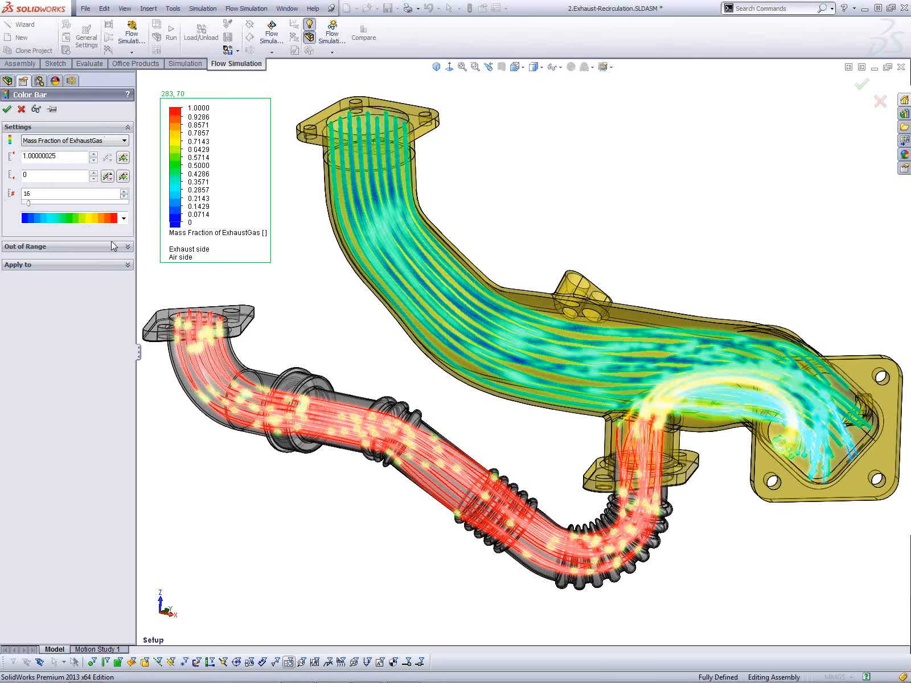
left_click(7, 109)
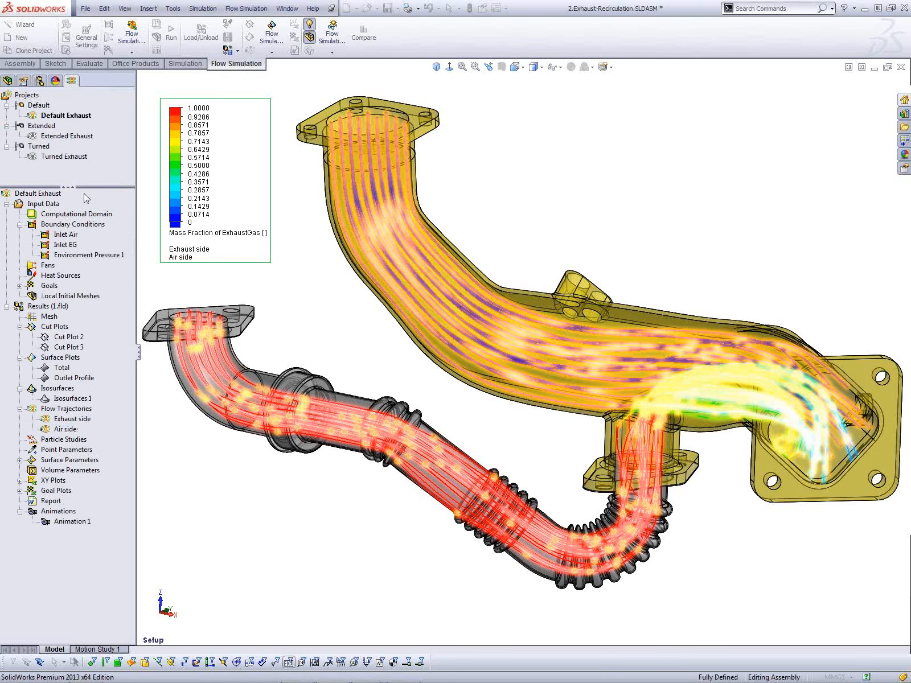
- Limit the Mass Fraction of ExhaustGas color bar to a maximum of 8 displayed values
right_click(194, 193)
left_click(172, 192)
right_click(171, 191)
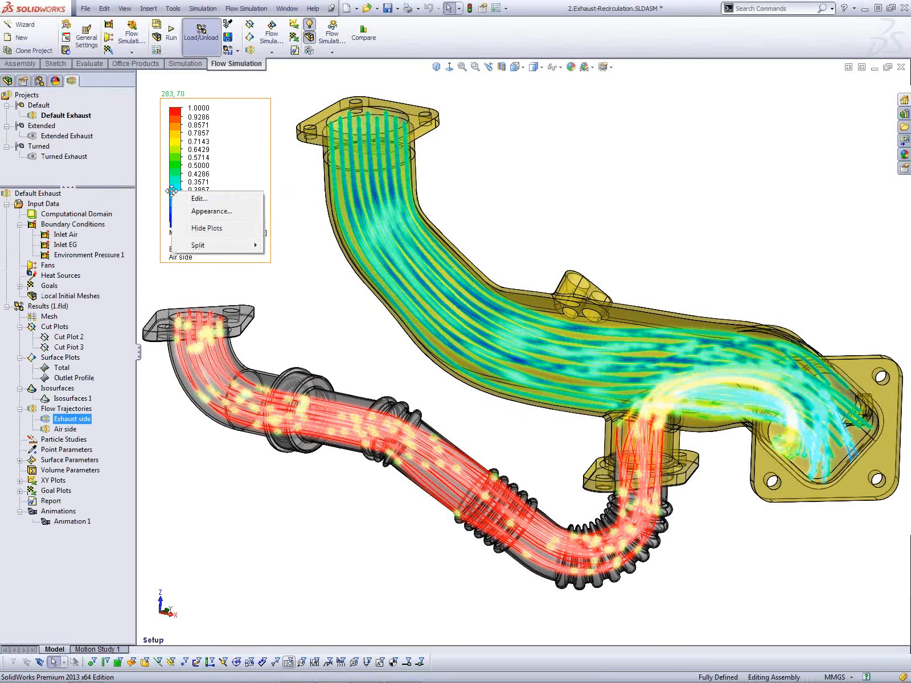
left_click(194, 211)
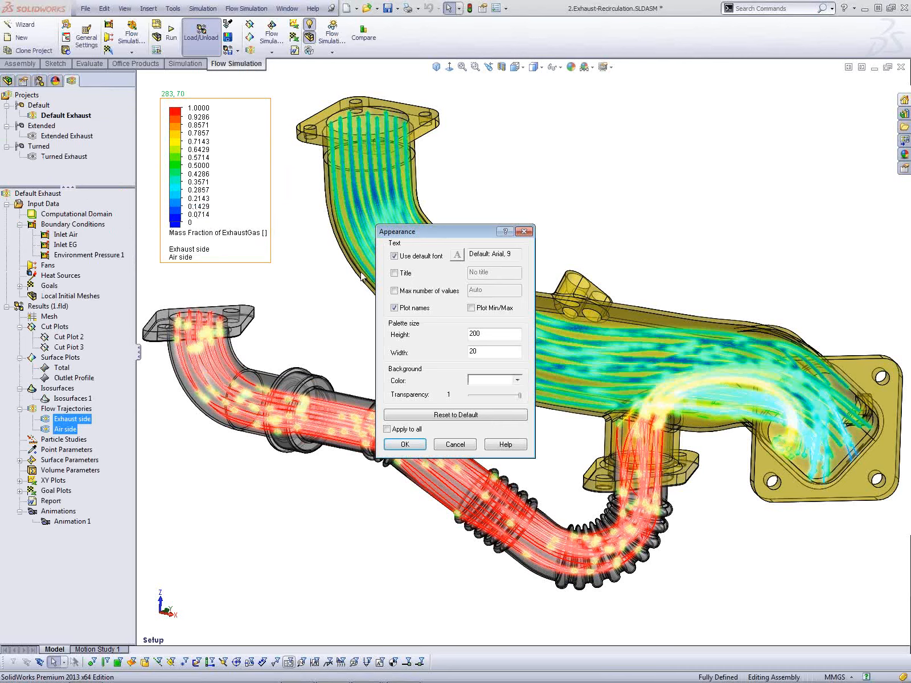
left_click_drag(437, 233, 371, 152)
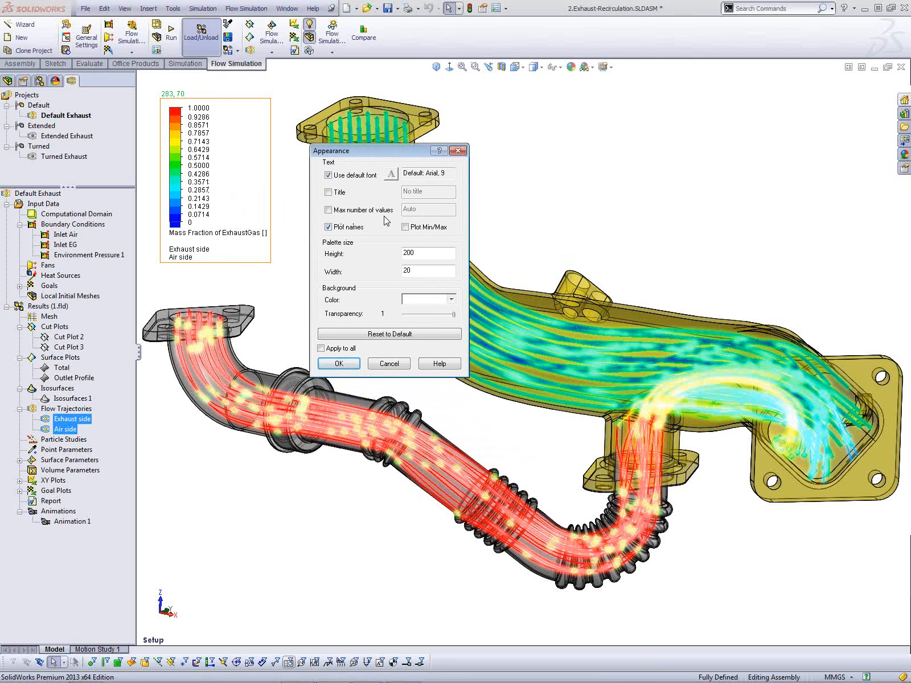
left_click(328, 210)
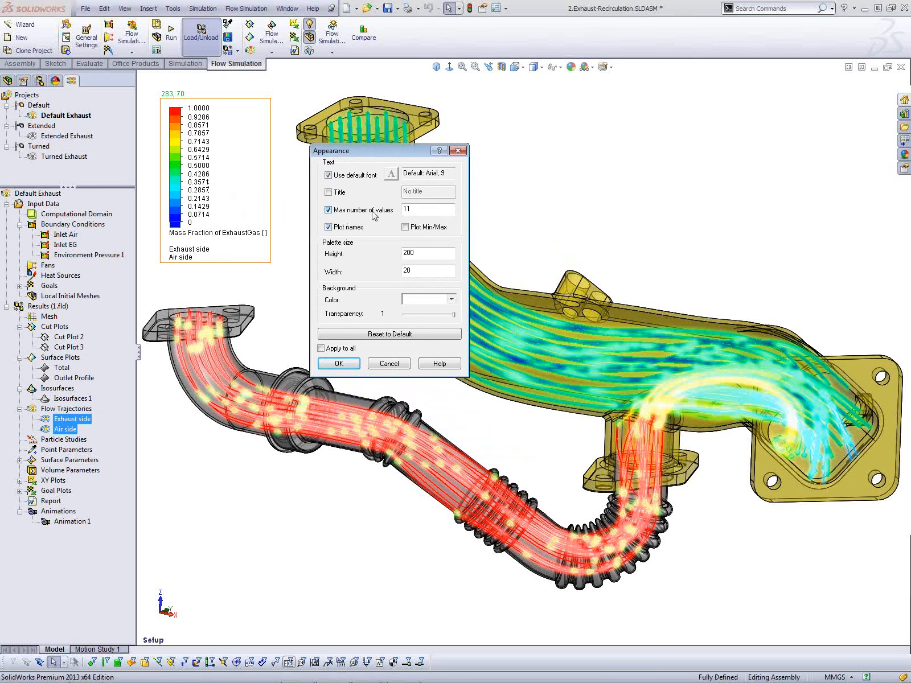
left_click_drag(423, 210, 400, 210)
- Replace the color bar's default font with Arial Bold, size 11, and apply the appearance settings
left_click(335, 176)
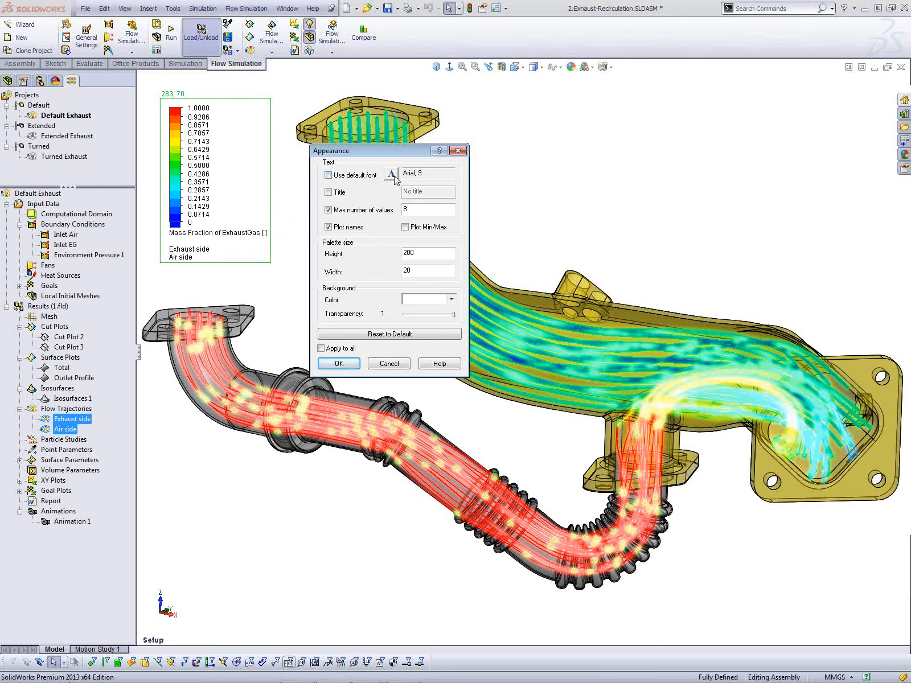
left_click(392, 174)
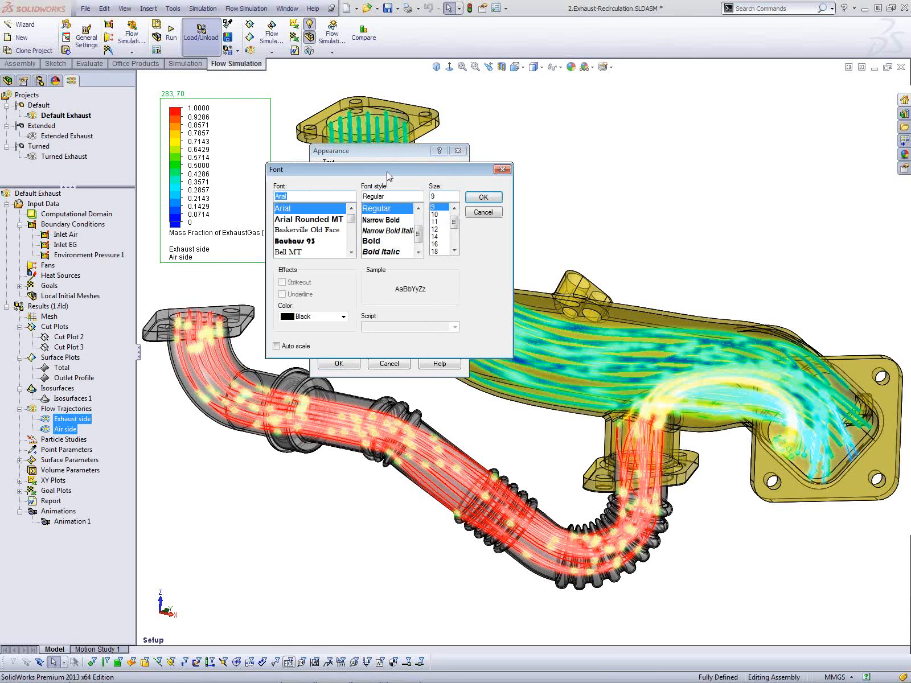
left_click_drag(388, 170, 428, 198)
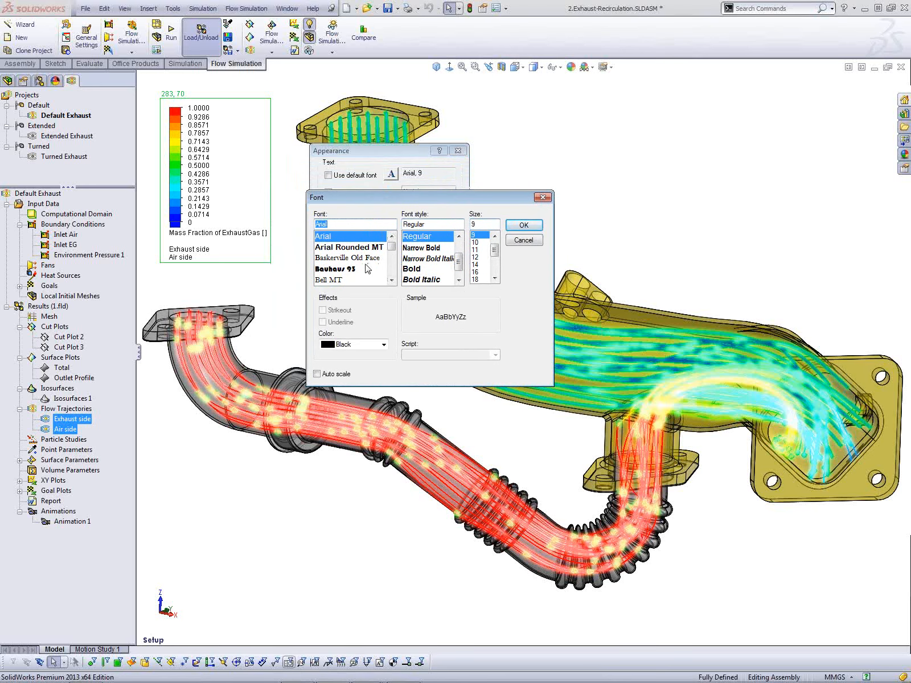
left_click(418, 269)
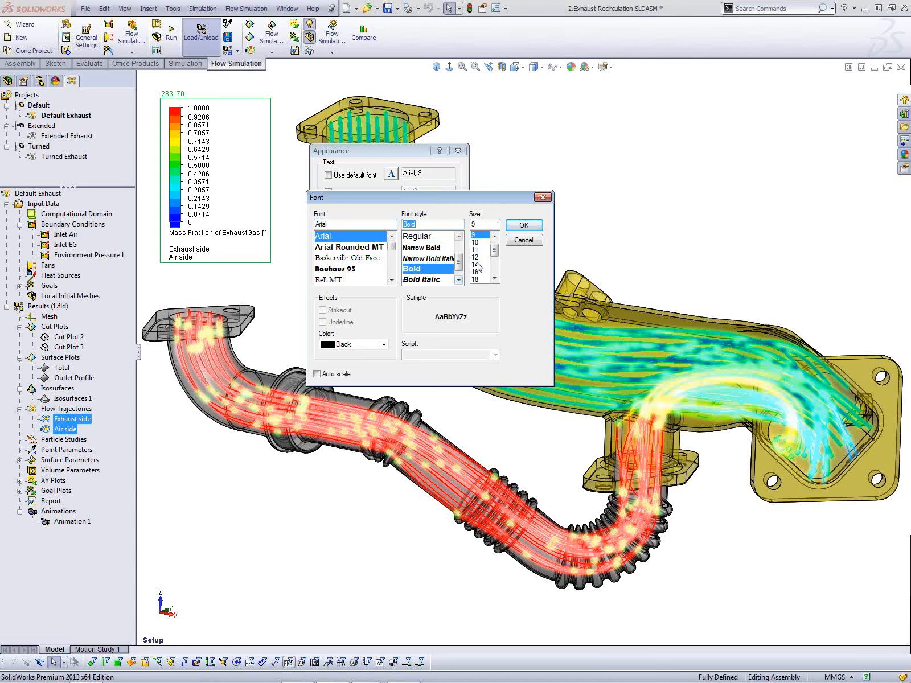
left_click(477, 250)
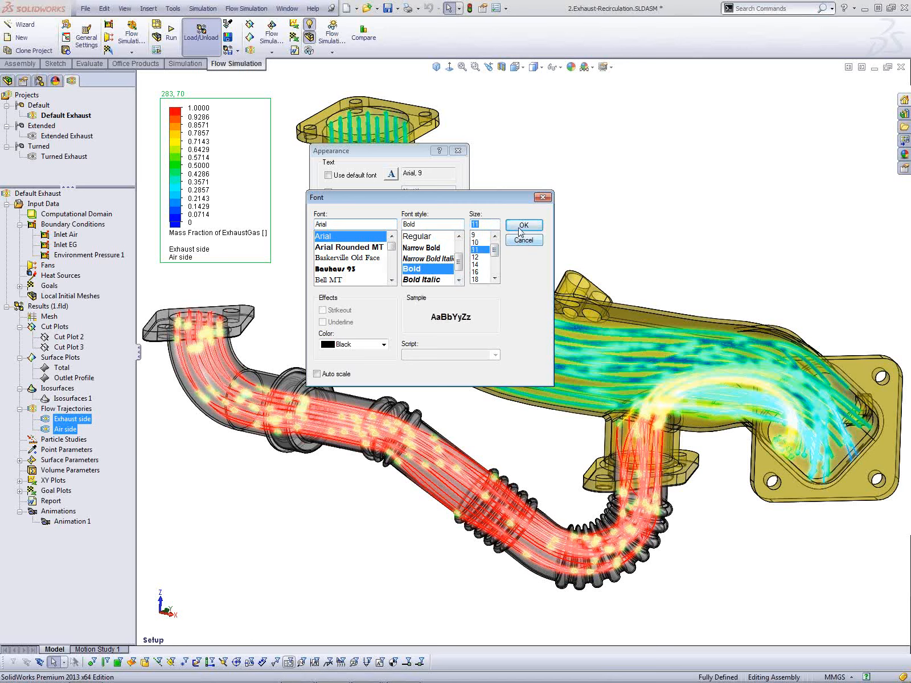
left_click(524, 225)
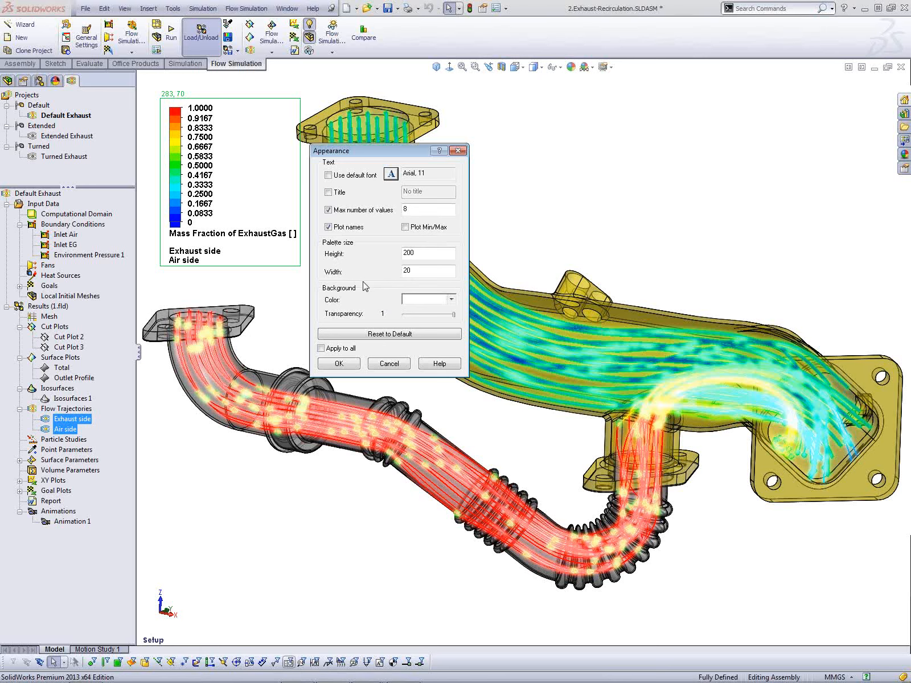
left_click(339, 363)
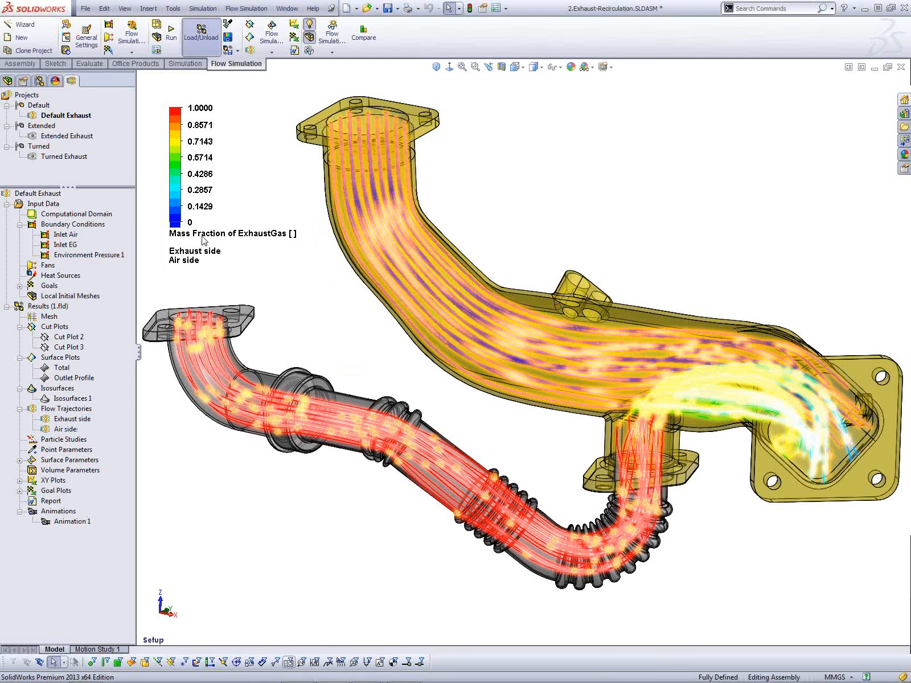
- Stretch the color bar directly in the graphics area to make its palette slightly taller and wider
left_click_drag(253, 266, 252, 277)
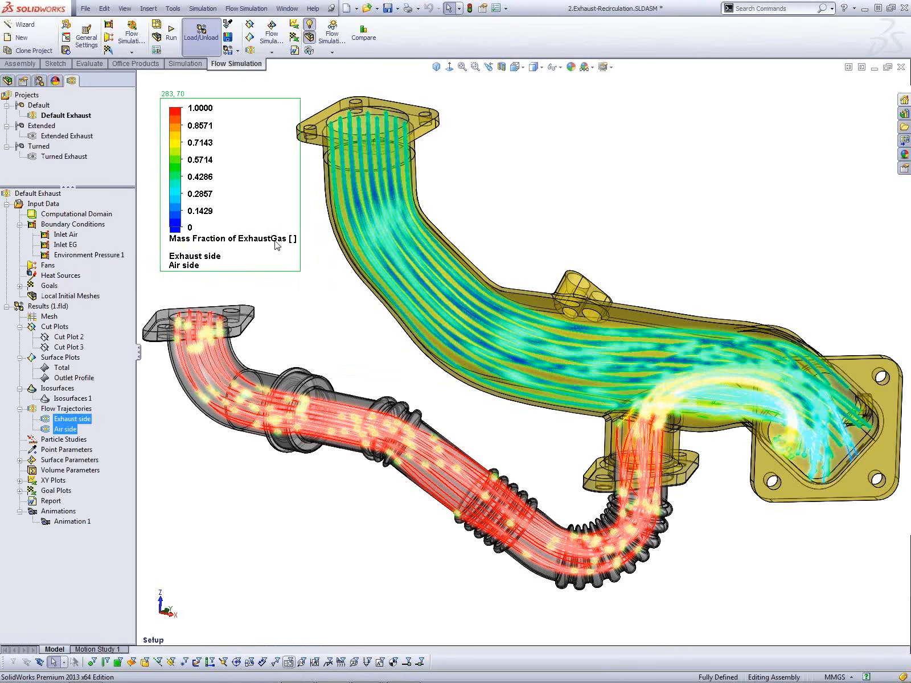
mouse_move(298, 200)
left_mouse_down()
mouse_move(280, 204)
mouse_move(308, 207)
left_mouse_up()
left_click(313, 323)
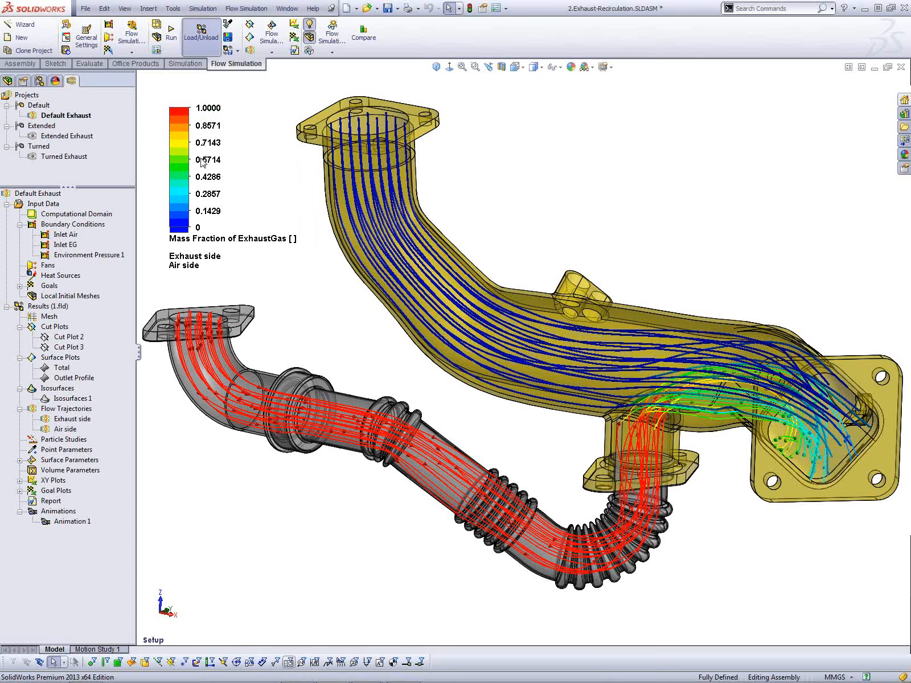
- Set the Concentration parameter under Medium Properties in the unit system to one decimal place (.1) in results display
mouse_move(209, 232)
right_click(41, 205)
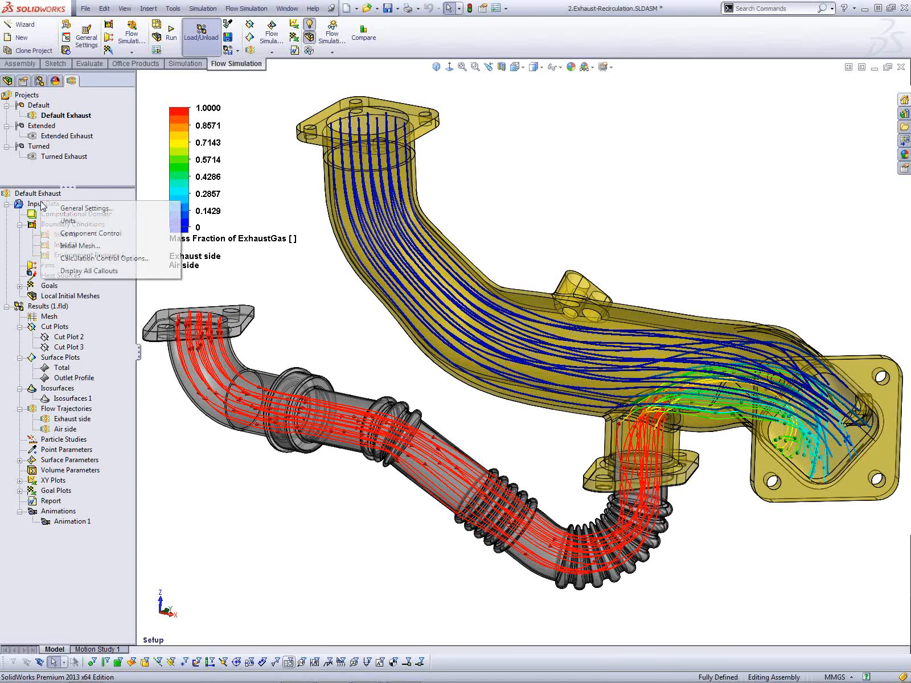
left_click(75, 224)
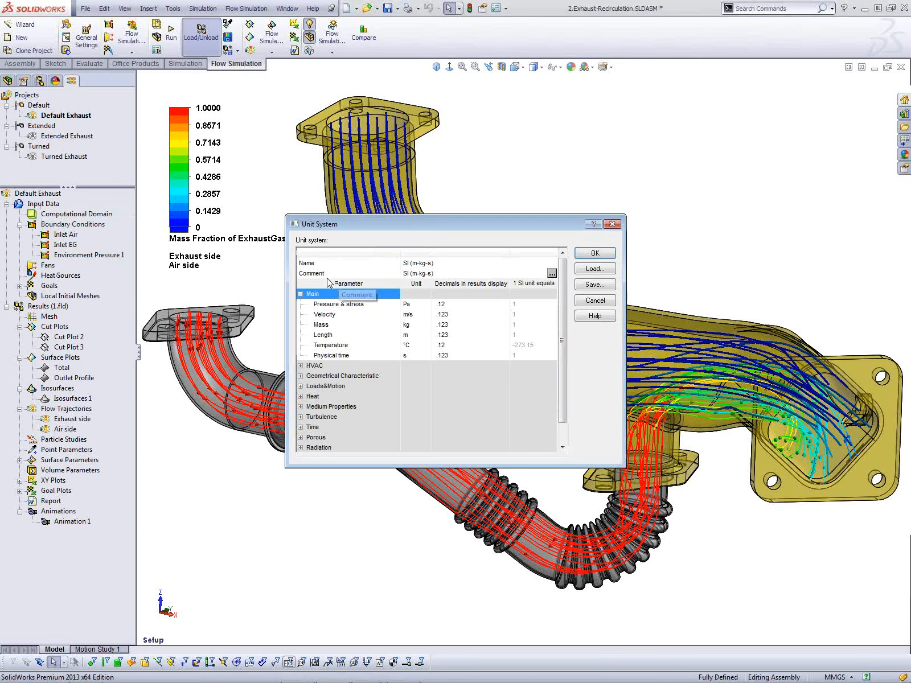
left_click(301, 406)
scroll(370, 406, "down", 2)
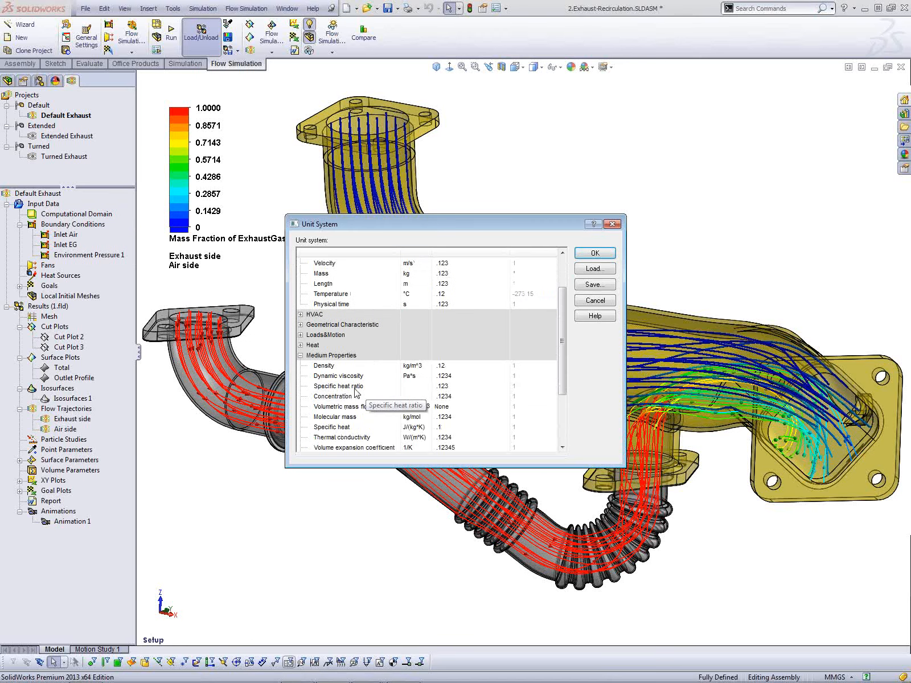
scroll(378, 403, "down", 2)
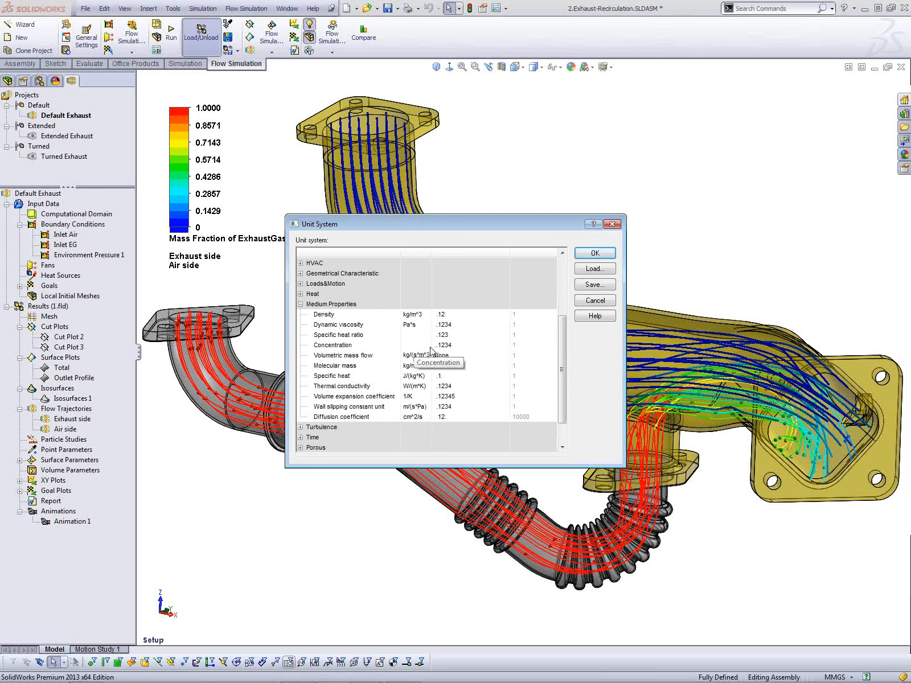
left_click(459, 348)
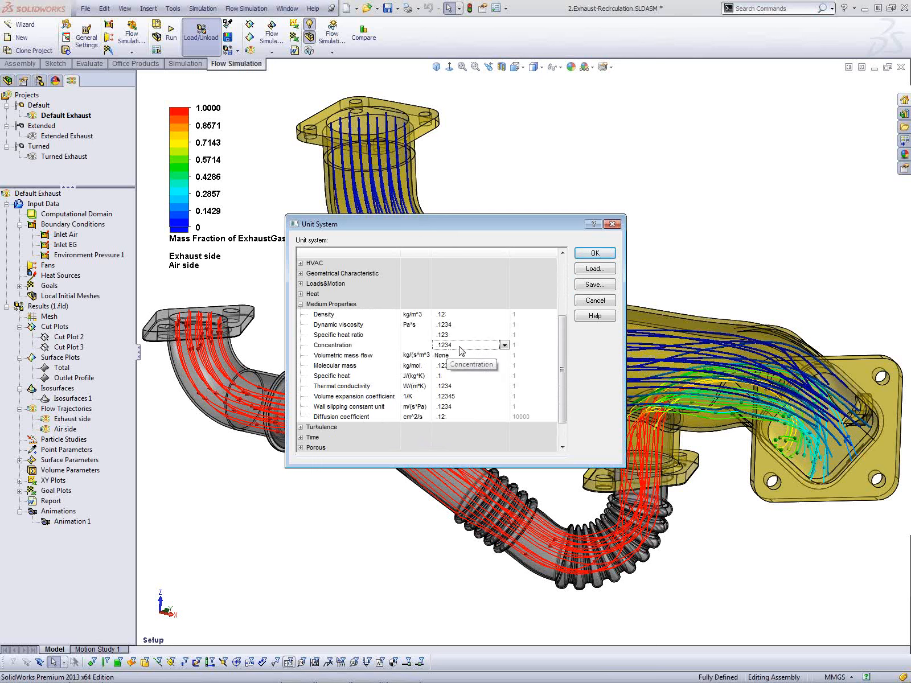
left_click(504, 345)
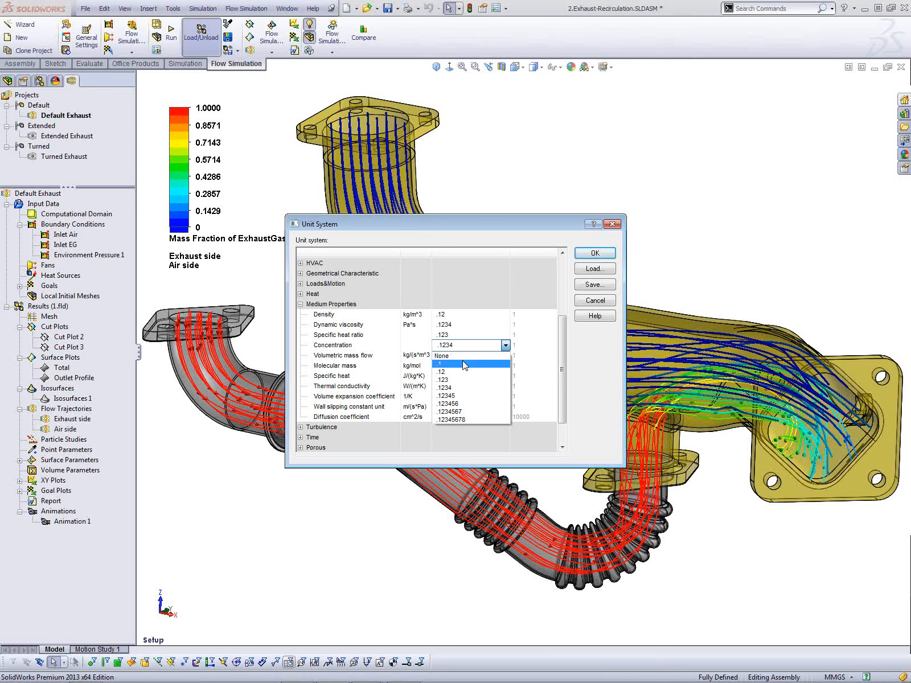
left_click(465, 365)
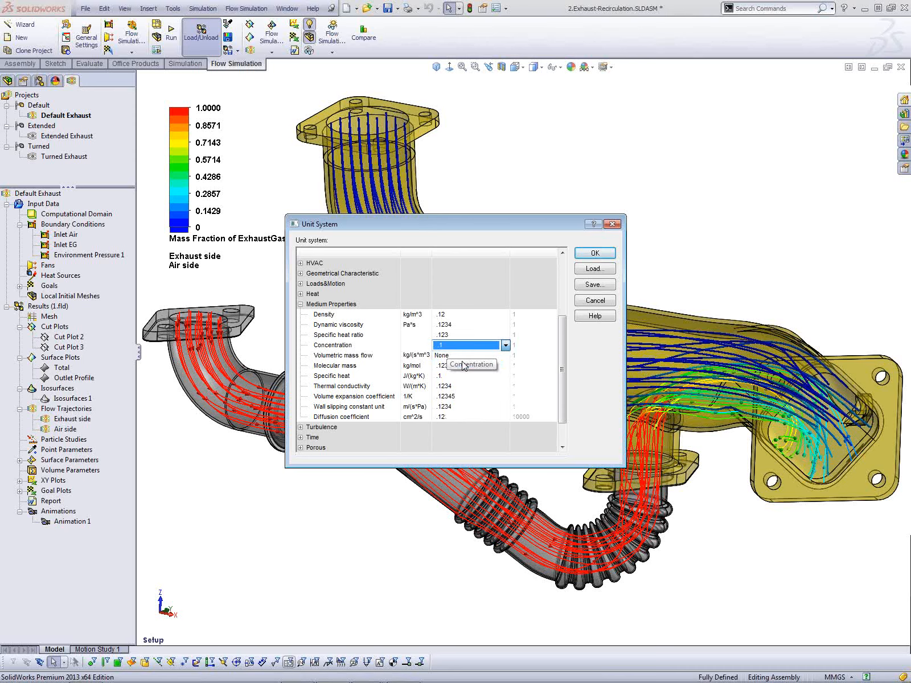
left_click(594, 255)
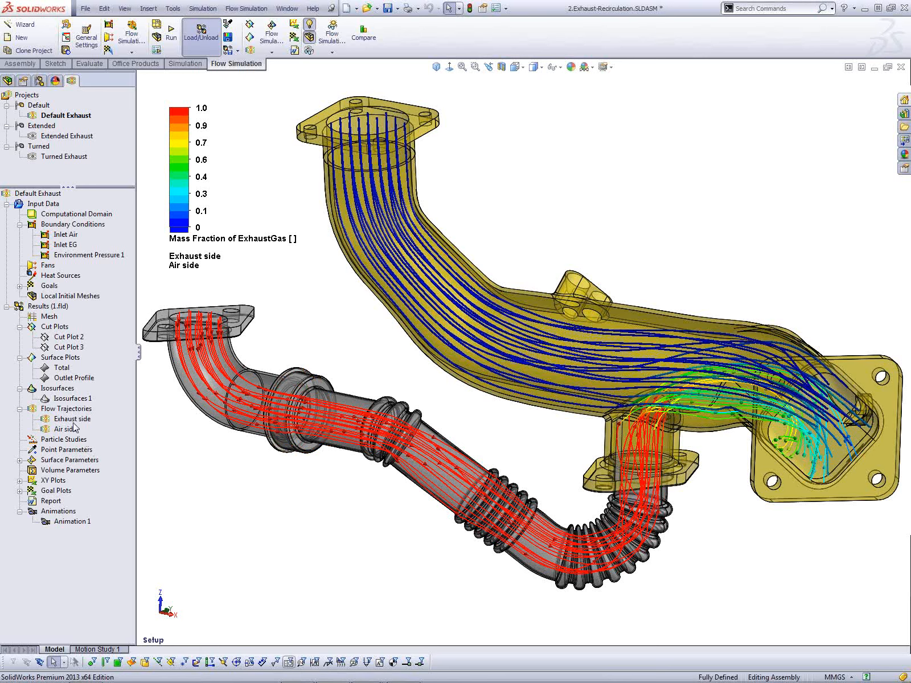
- Switch to the PowerPoint presentation, advance to the Side-by-side plot comparisons slide, and return to SOLIDWORKS
key("alt+Tab")
key("alt+Tab")
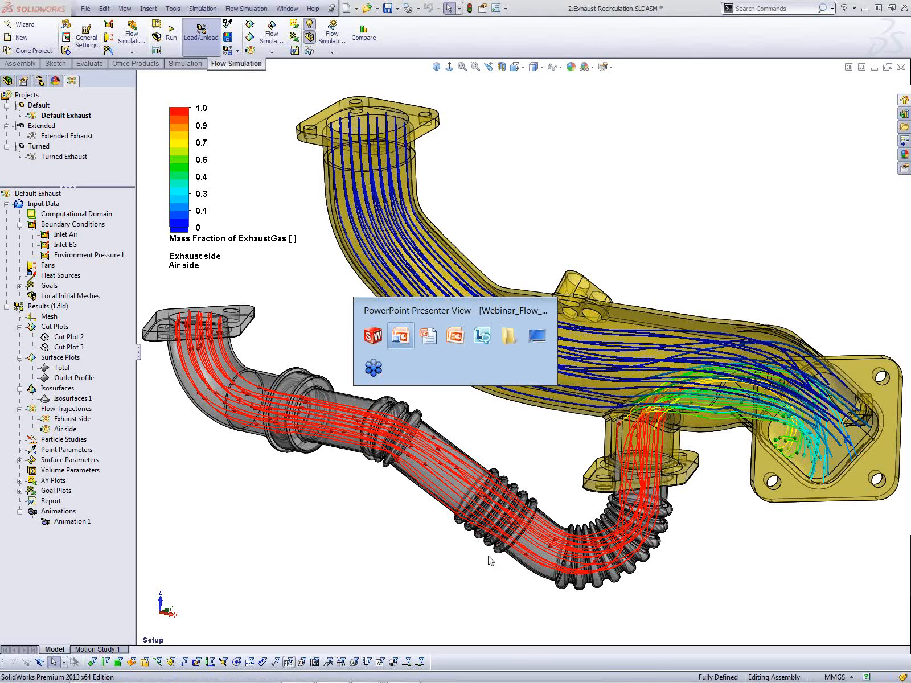
key("alt+Tab")
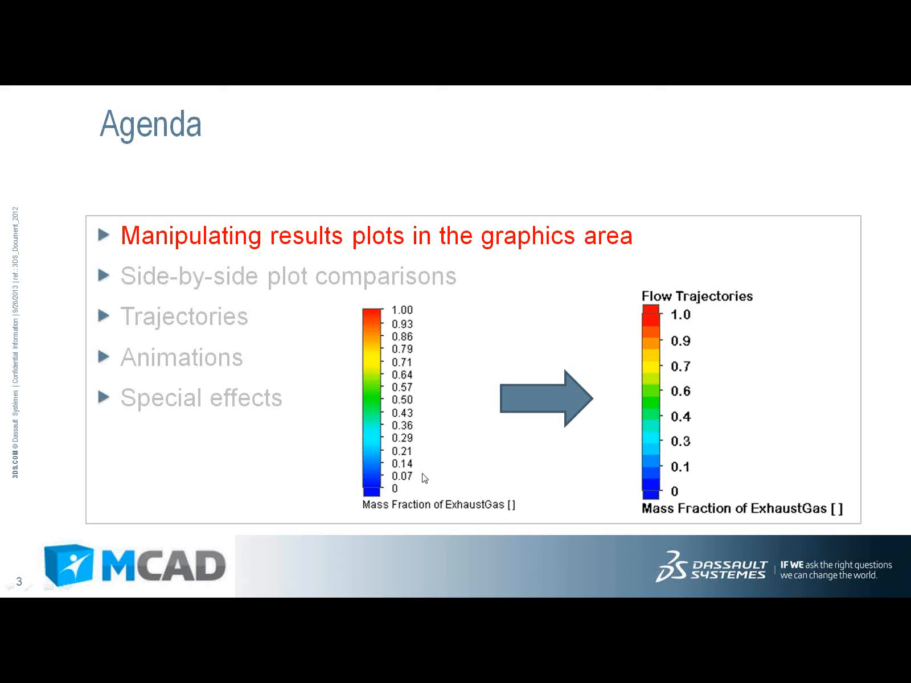
left_click(529, 621)
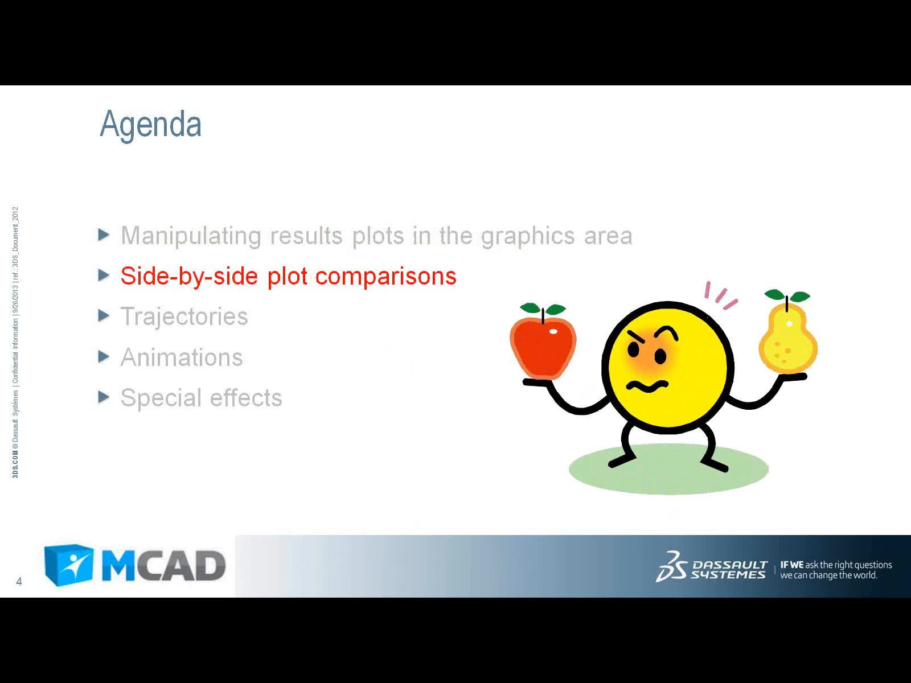
key("alt+Tab")
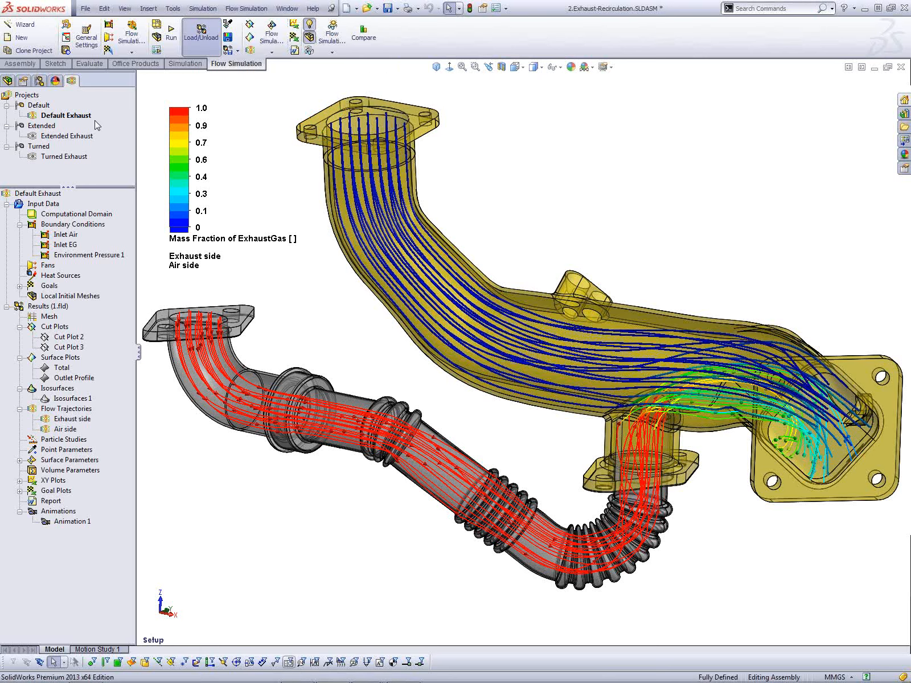
- Activate the Extended Exhaust and Turned Exhaust projects to view their geometry, and reactivate Default Exhaust
double_click(64, 137)
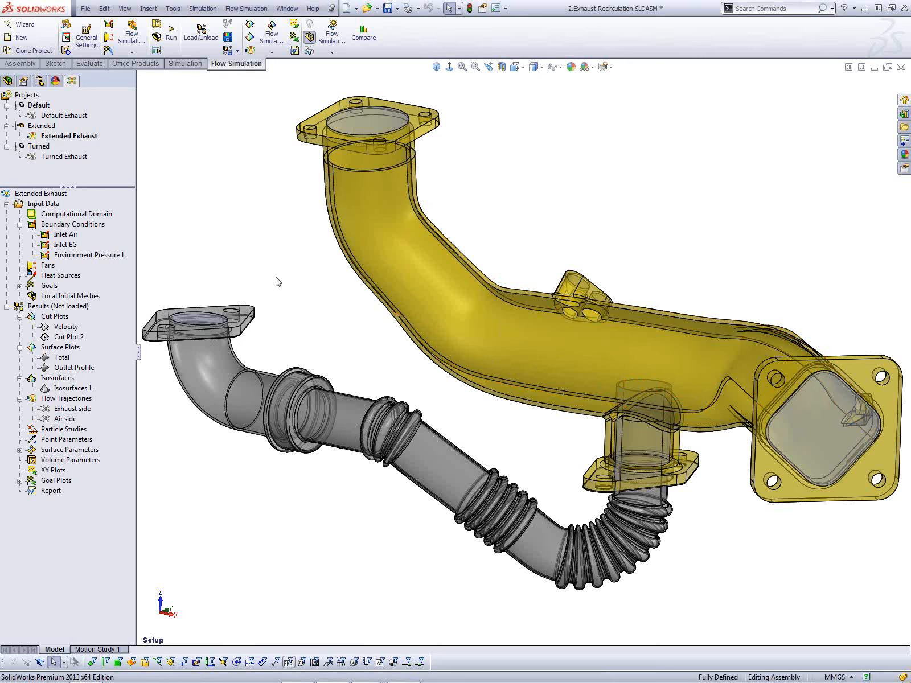
double_click(70, 157)
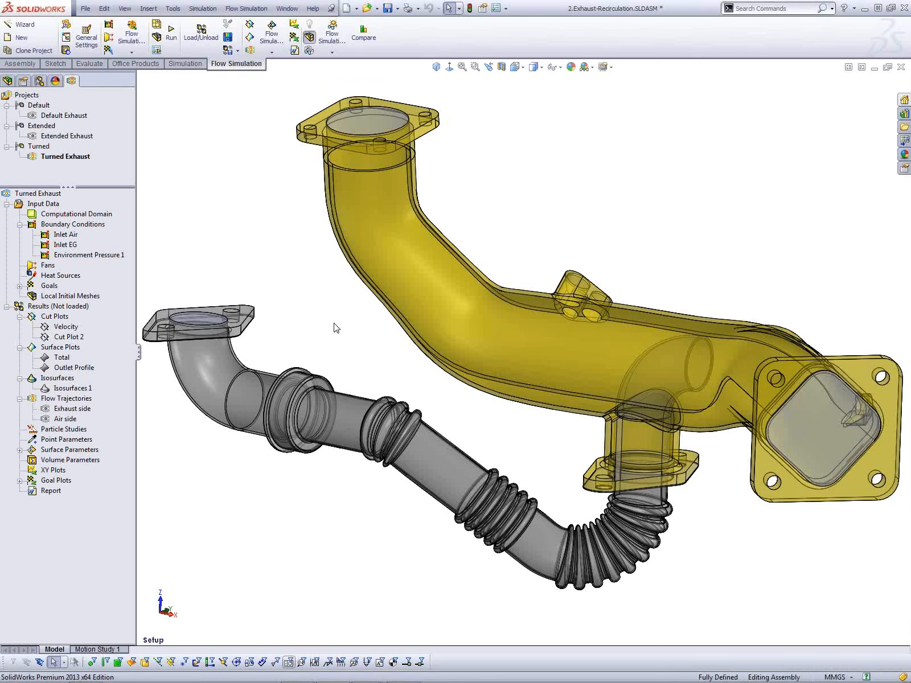
double_click(57, 116)
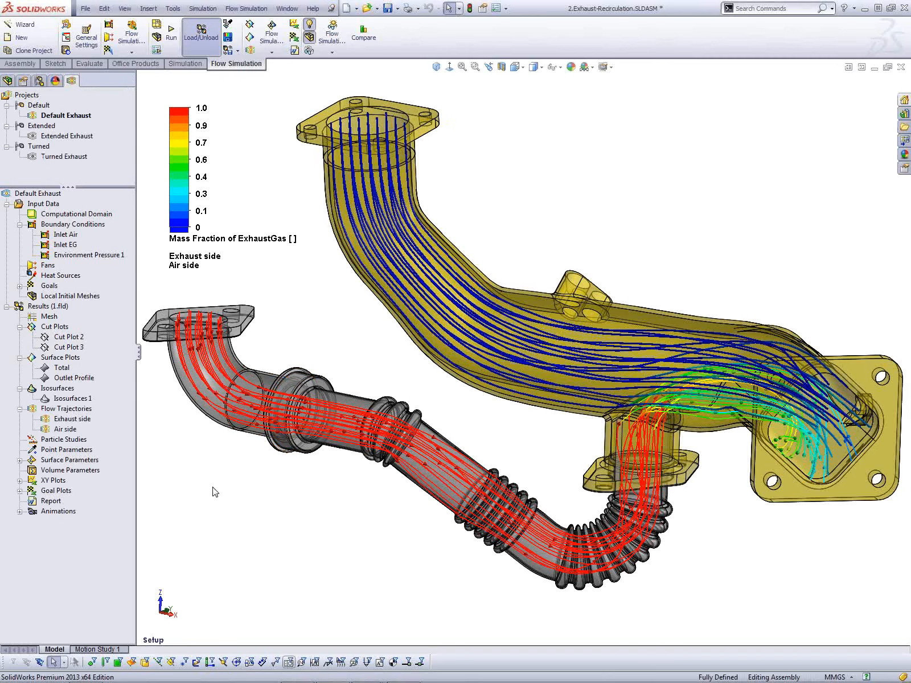
- Start a comparison of the exhaust projects' results and move the color bar clear of the gray exhaust pipe
left_click(363, 35)
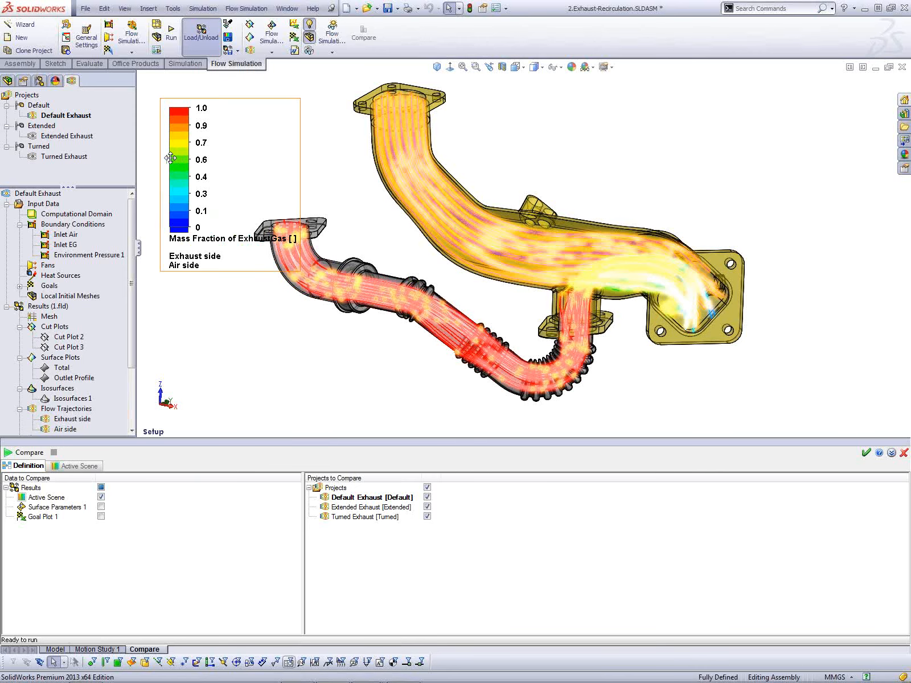
left_click_drag(171, 159, 156, 133)
left_click(239, 329)
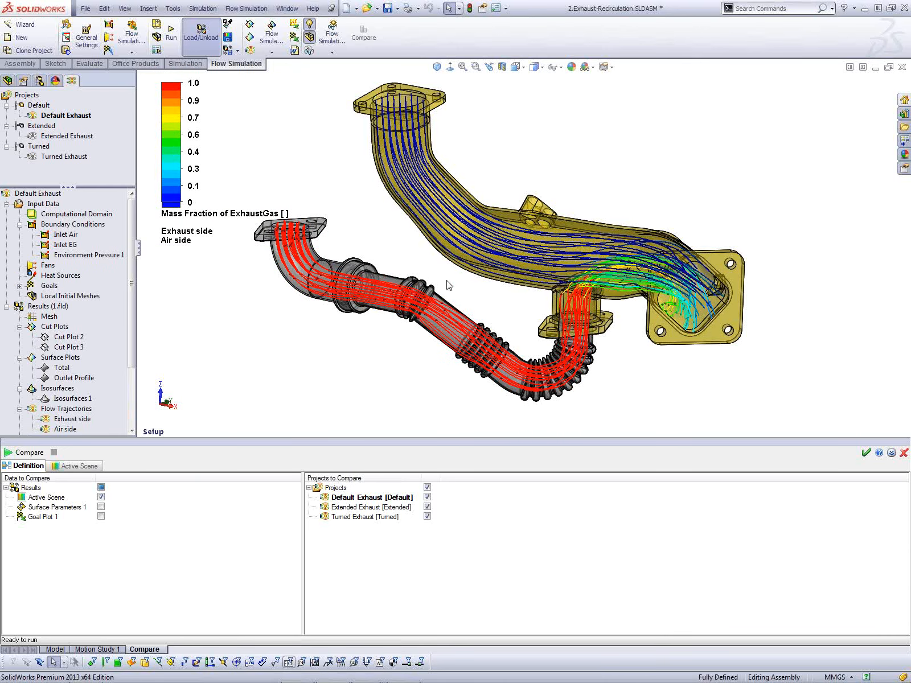
middle_click_drag(449, 285, 429, 302, "ctrl")
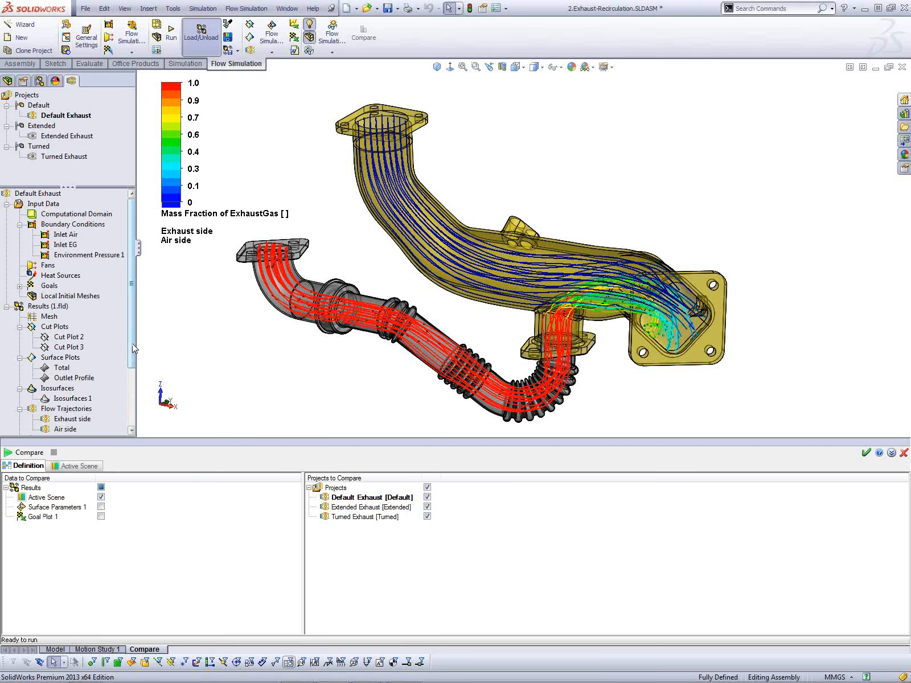
left_click_drag(133, 349, 134, 405)
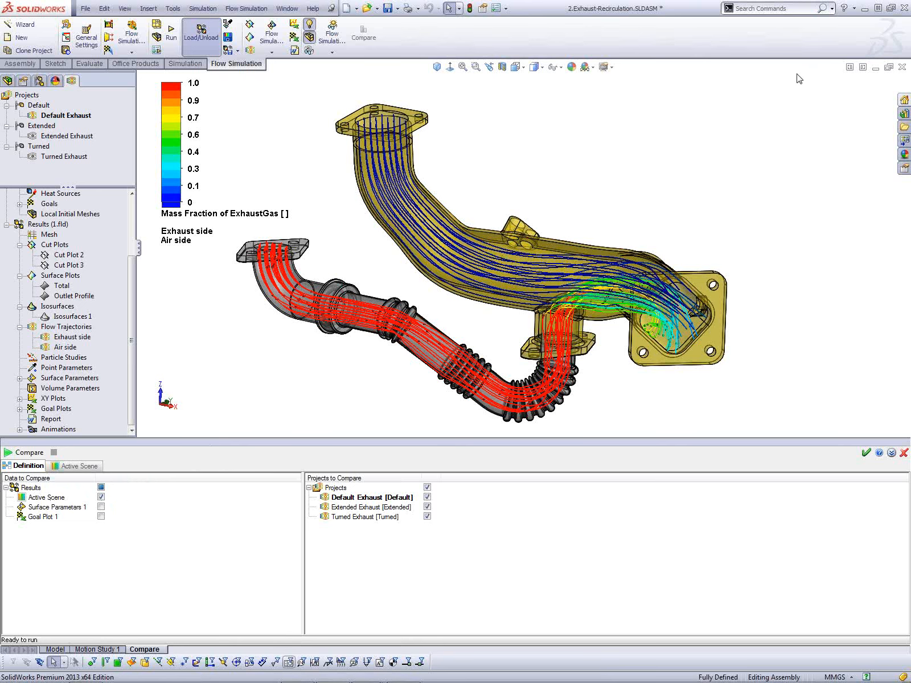
- Restore the SOLIDWORKS window from full screen and widen it so the pipes fit beside the color bar
left_click(891, 8)
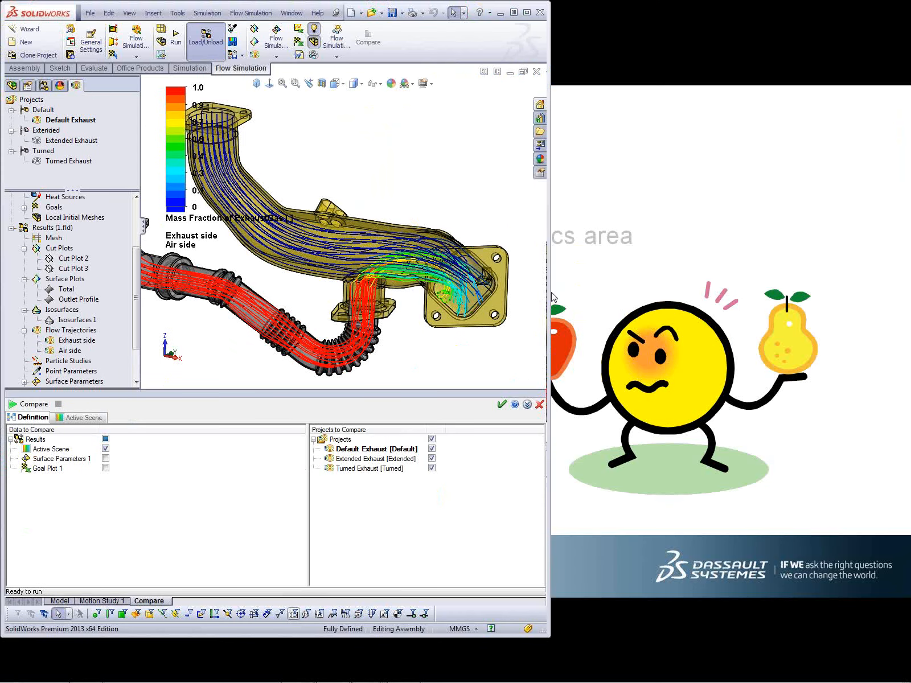
left_click_drag(549, 293, 796, 280)
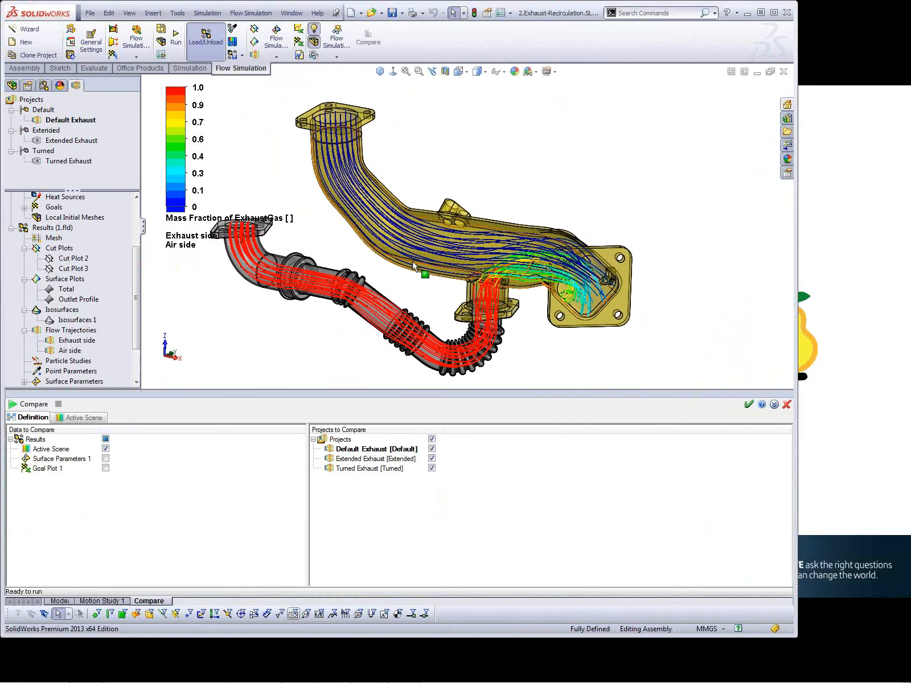
middle_click_drag(427, 264, 491, 262, "ctrl")
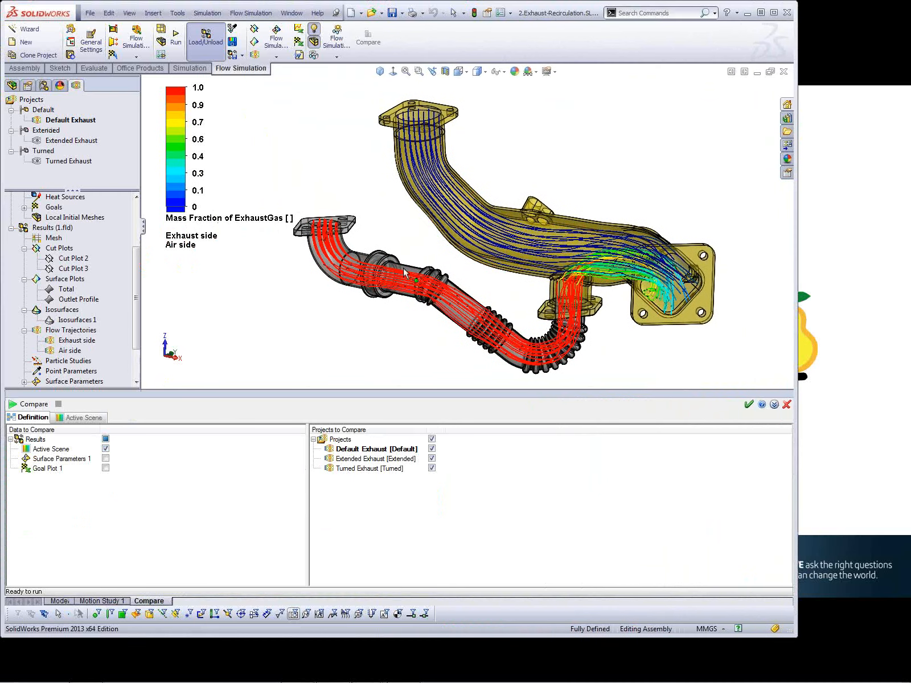
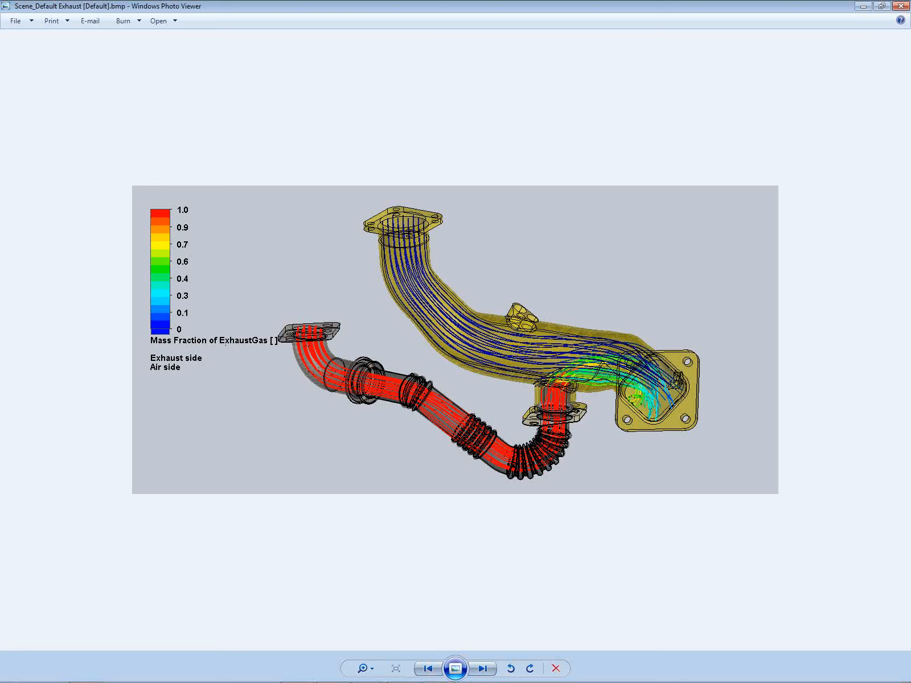
- Close the Default Exhaust scene image, shrink the comparison results area and finish the comparison
left_click(900, 7)
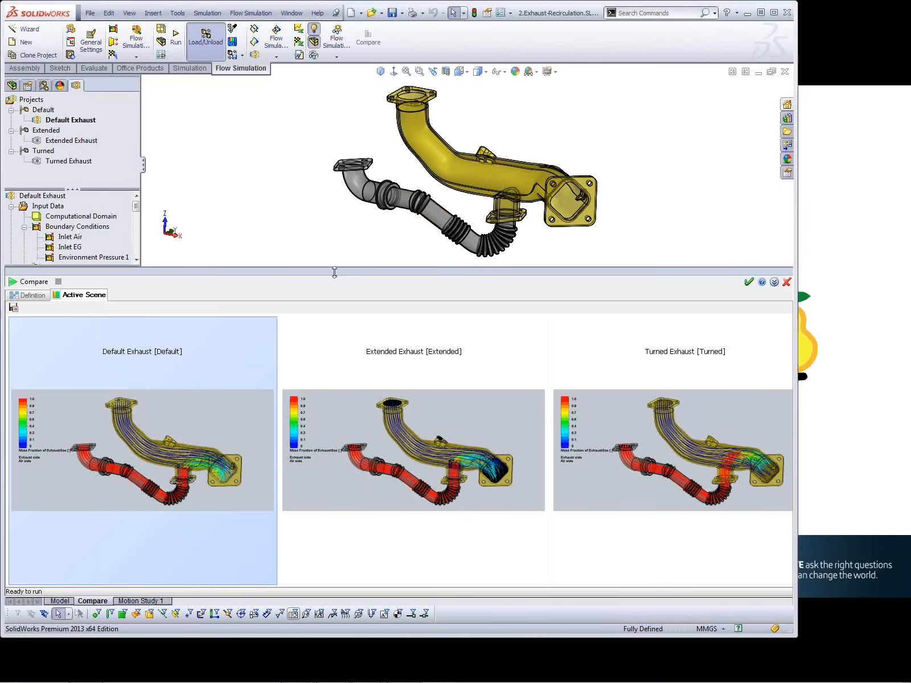
left_click_drag(334, 271, 309, 467)
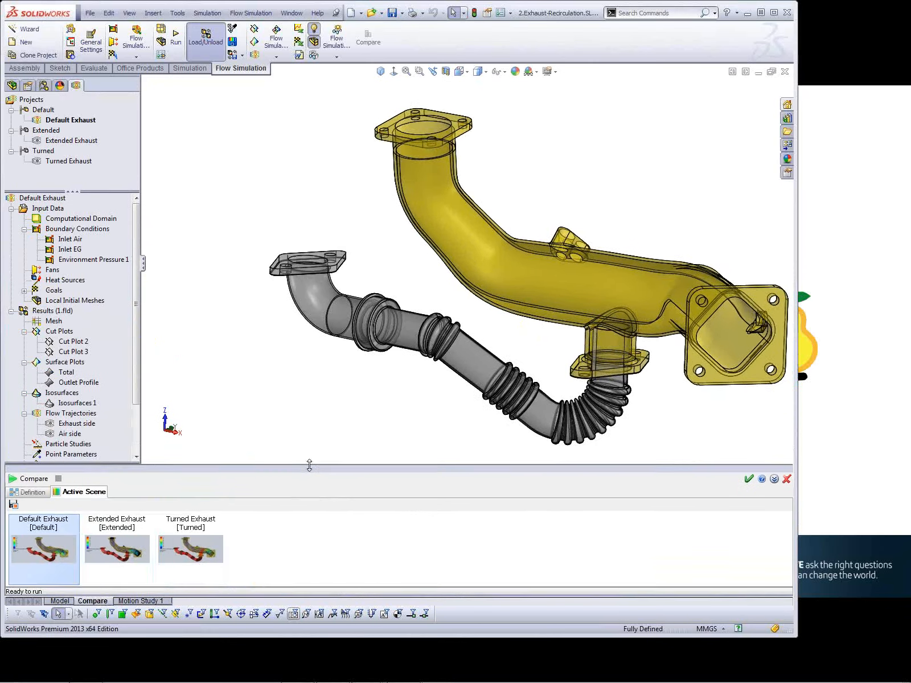
left_click(749, 474)
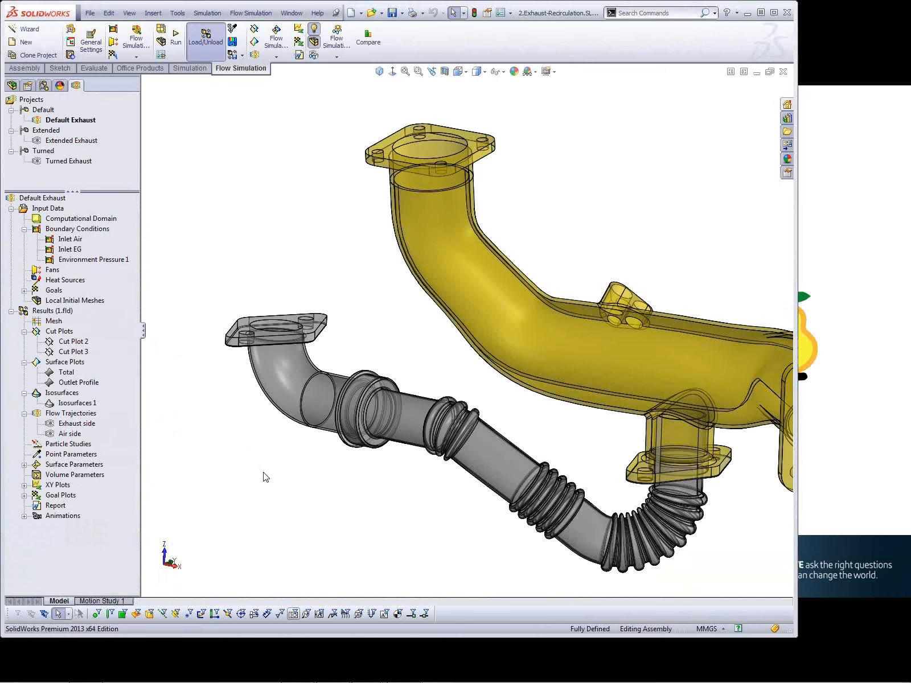
- Switch to the PowerPoint presentation, advance to the Trajectories slide, and return to SOLIDWORKS
key("alt+Tab")
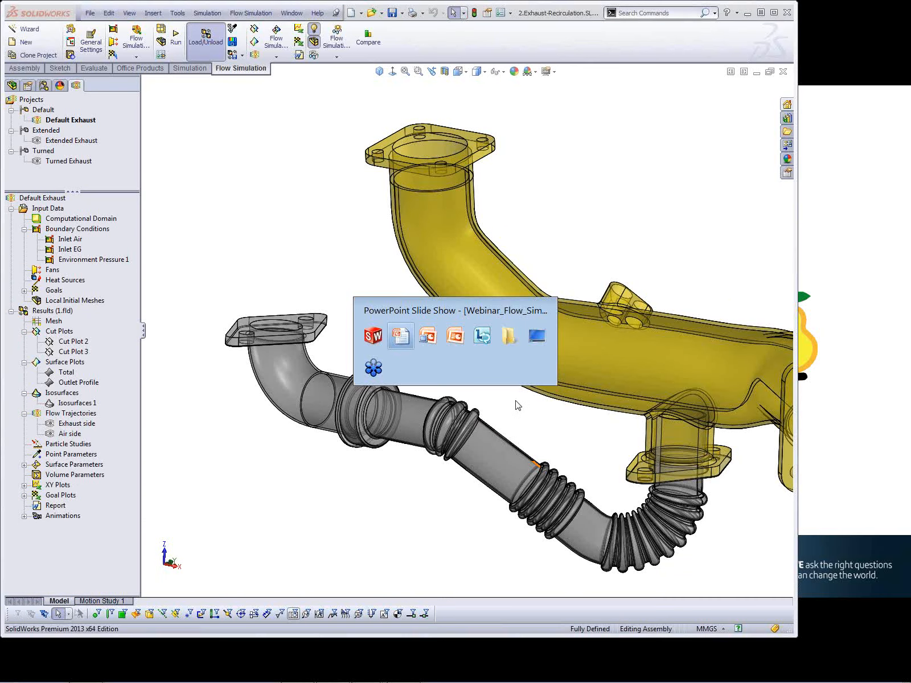
key("Tab")
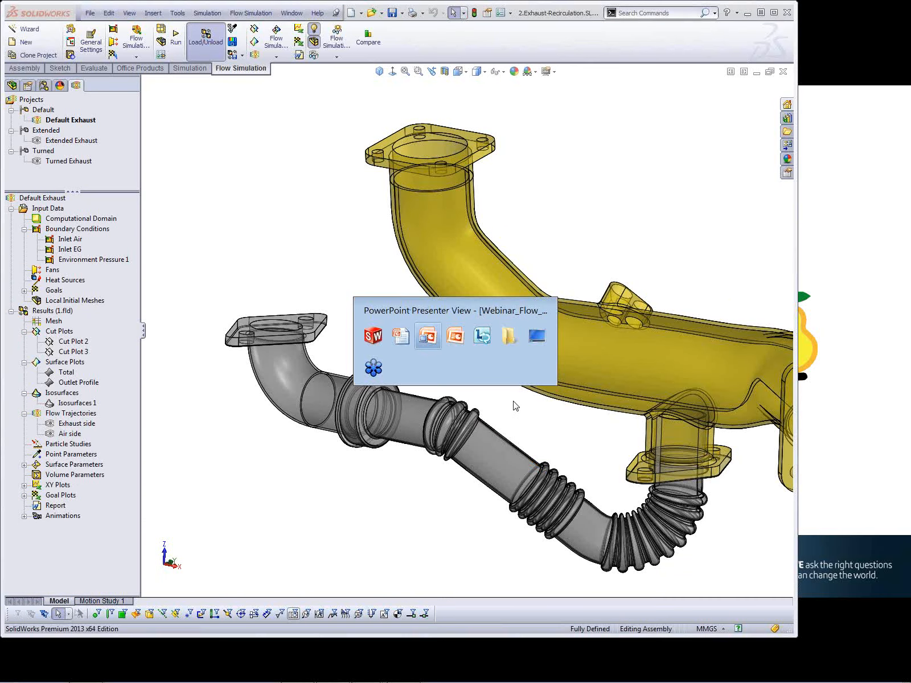
key("alt+Tab")
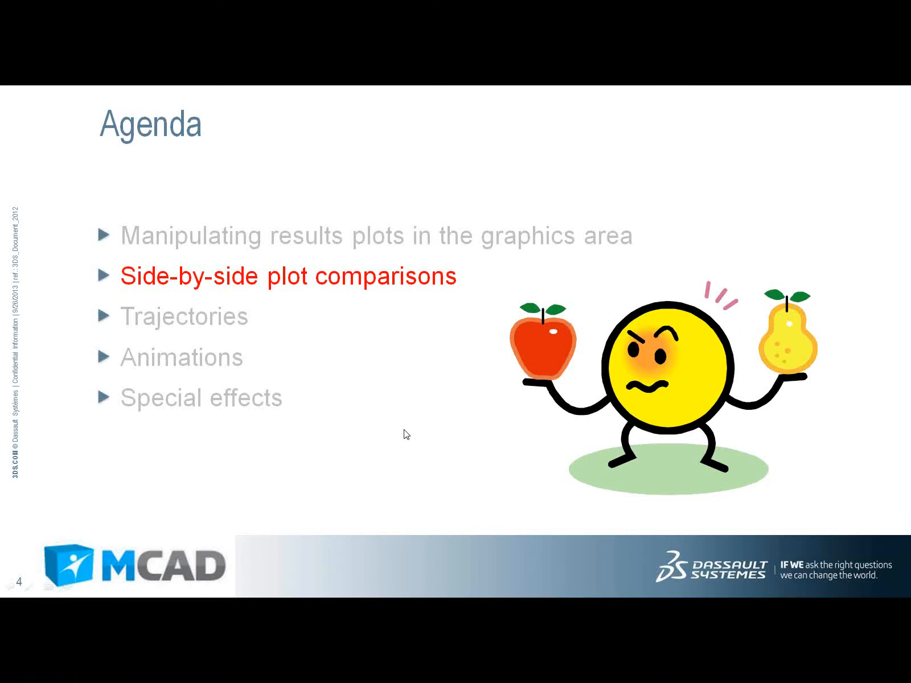
left_click(403, 430)
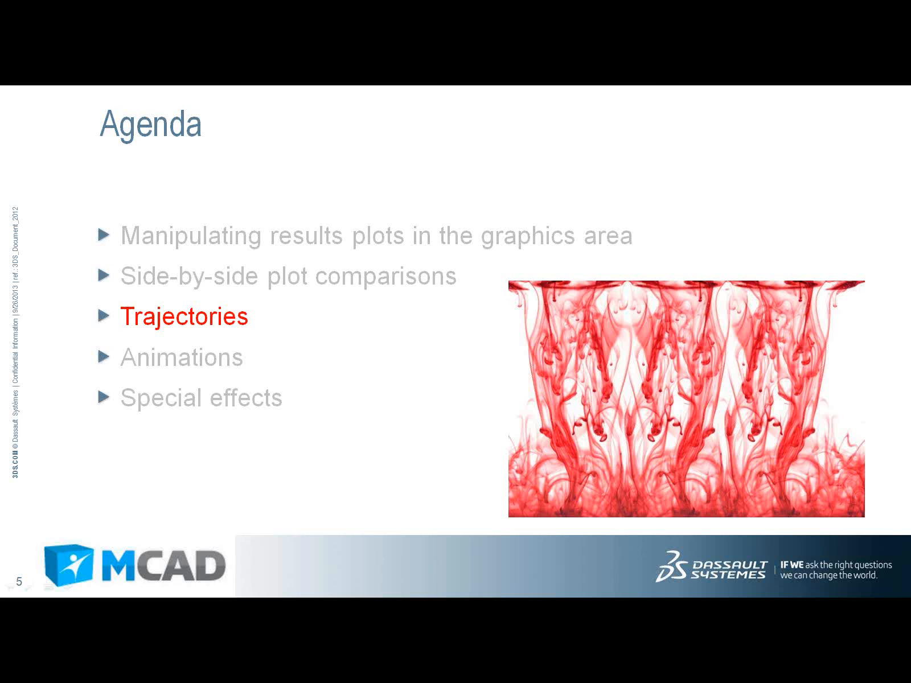
key("alt+Tab")
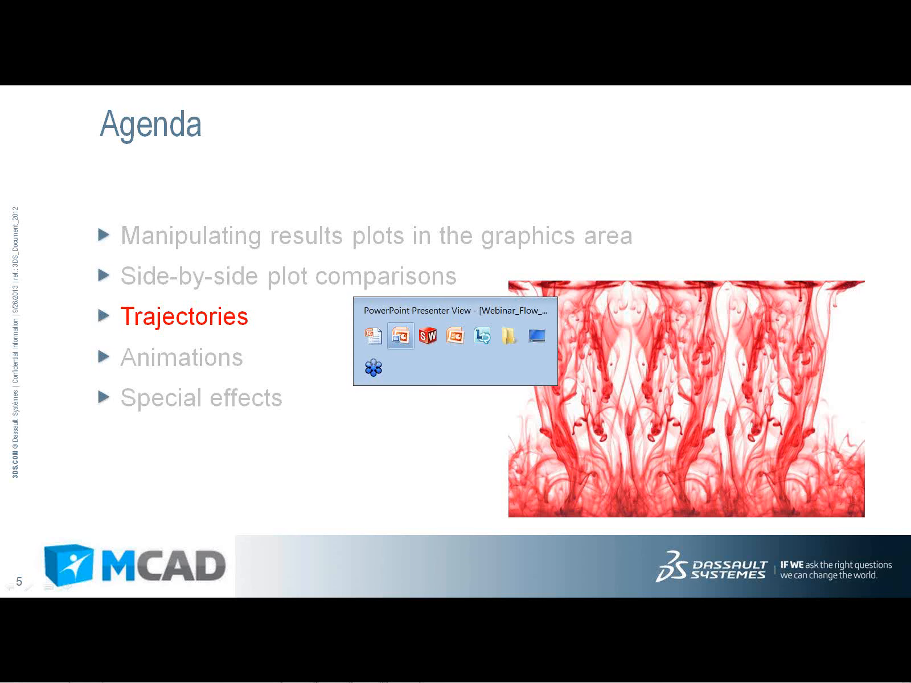
key("alt+Tab")
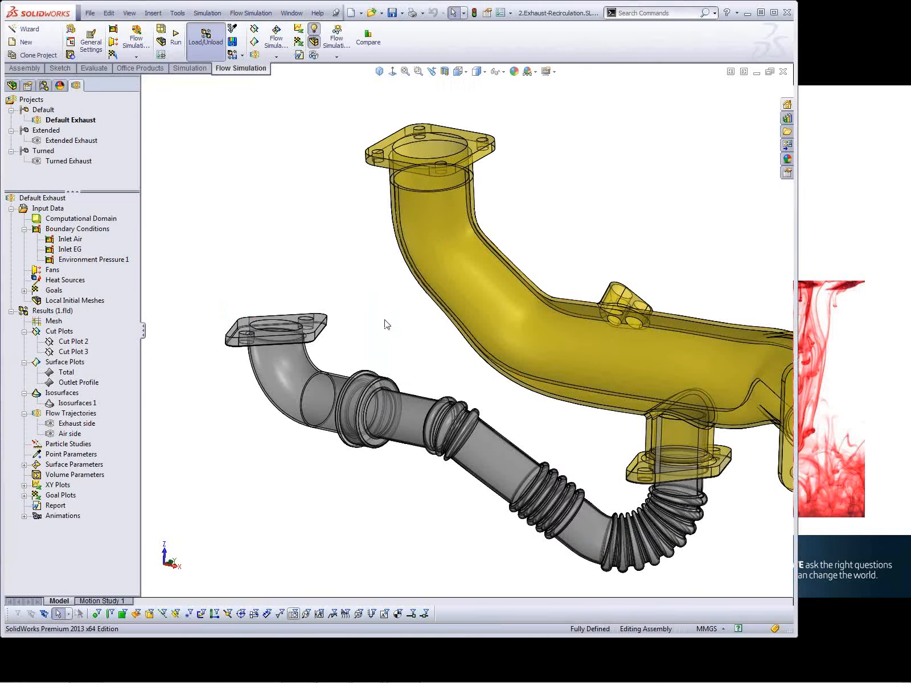
- Maximize the SOLIDWORKS window and fit the whole exhaust assembly in the view
scroll(455, 360, "up", 2)
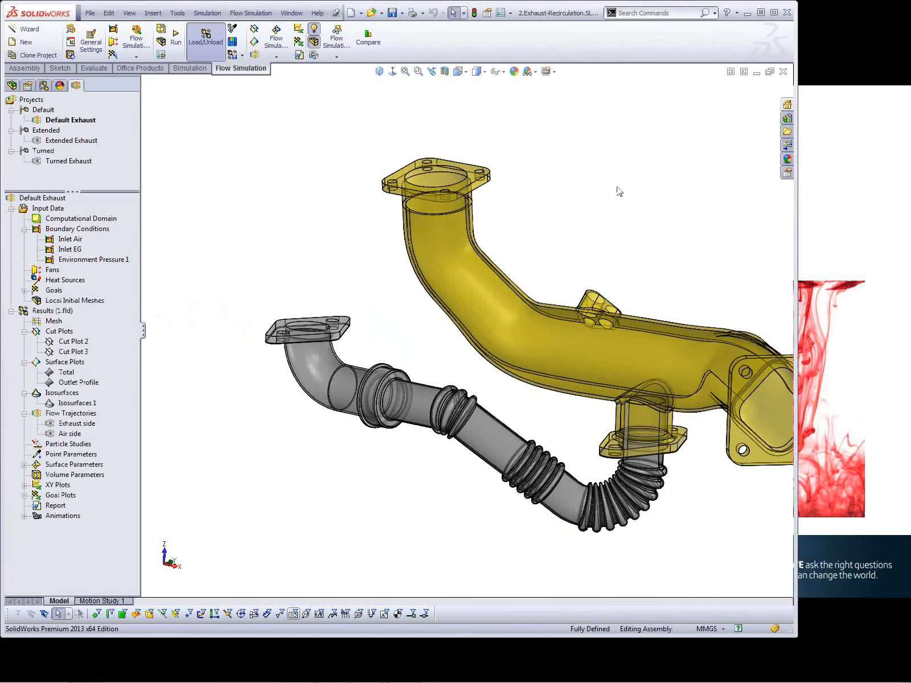
left_click(774, 12)
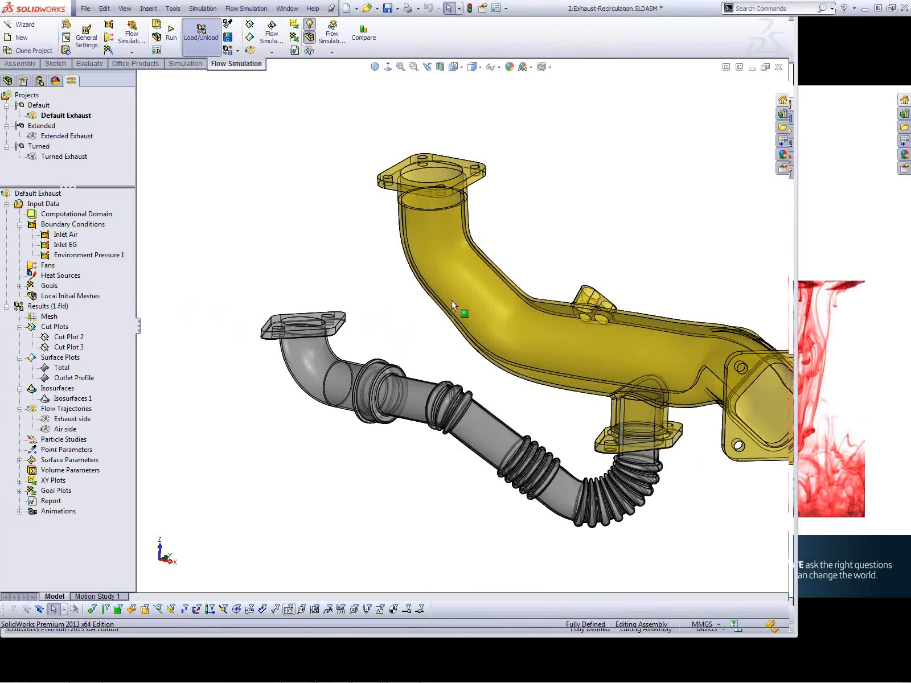
key("f")
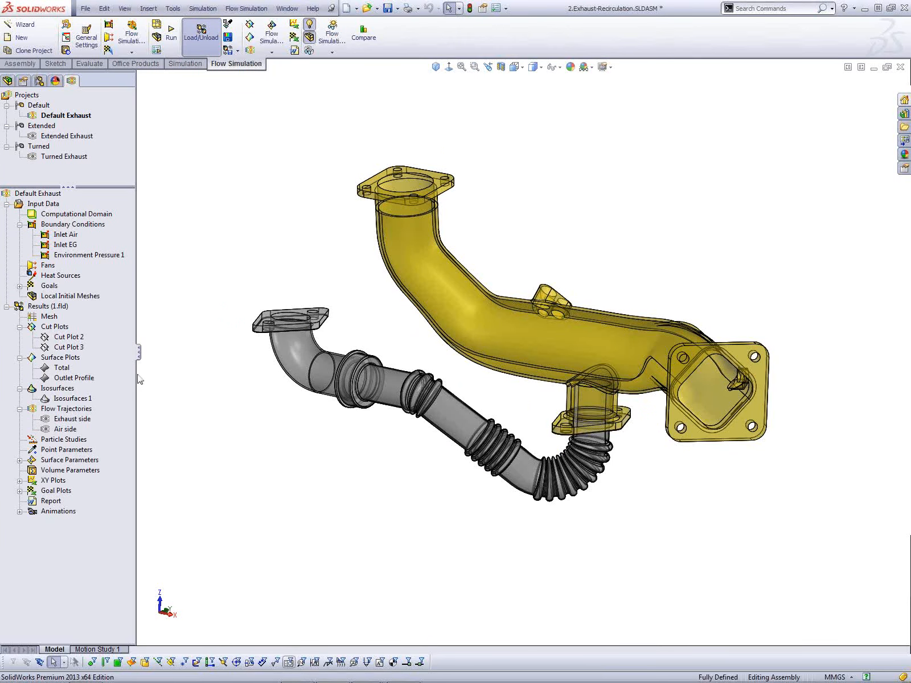
right_click(68, 410)
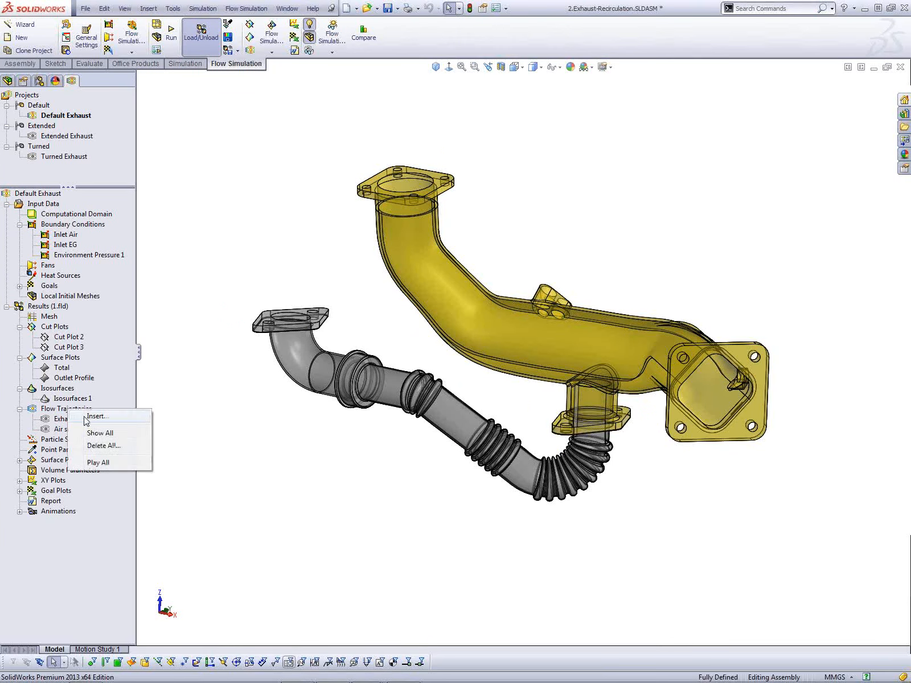
left_click(98, 417)
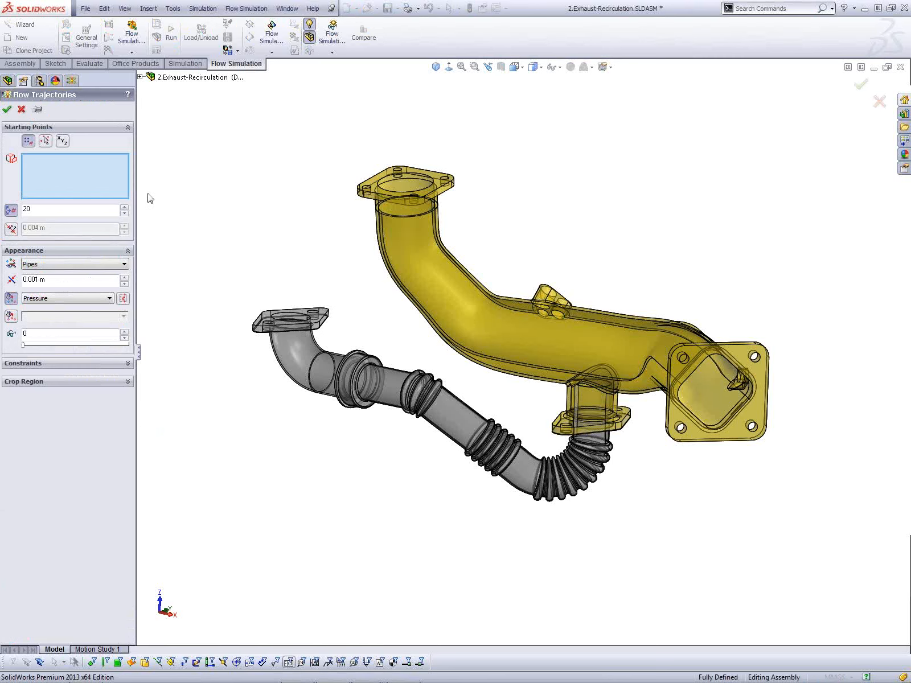
left_click(21, 108)
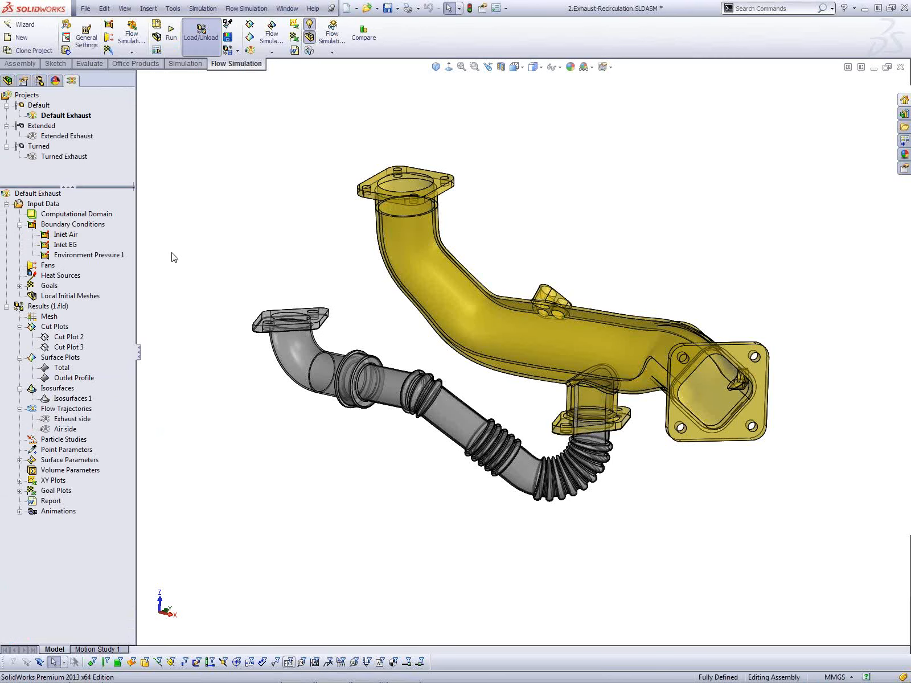
- Show the hidden Lids component in the Exhaust-Recirculation assembly
left_click(7, 81)
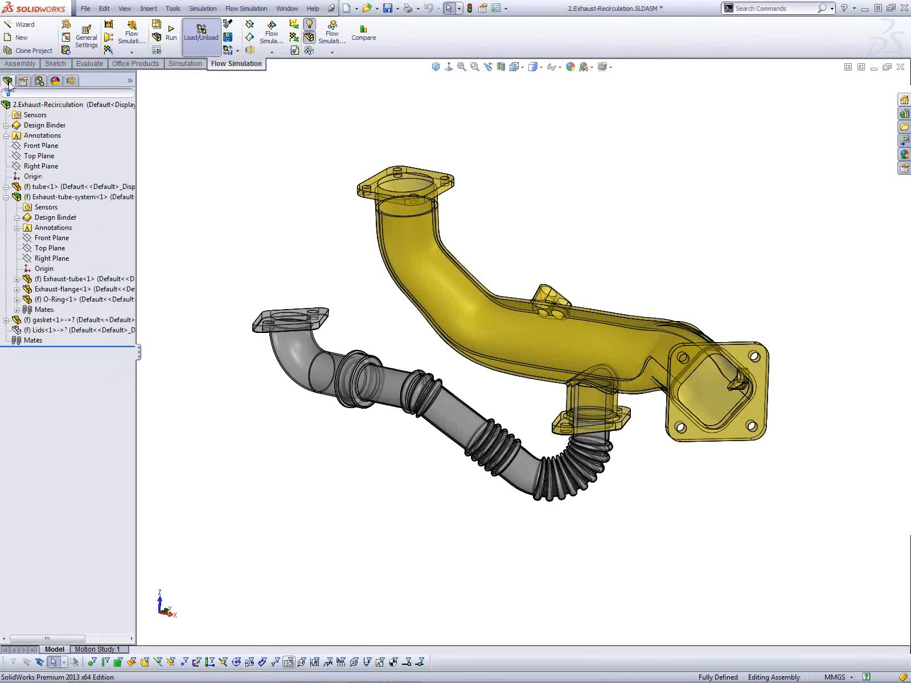
right_click(28, 334)
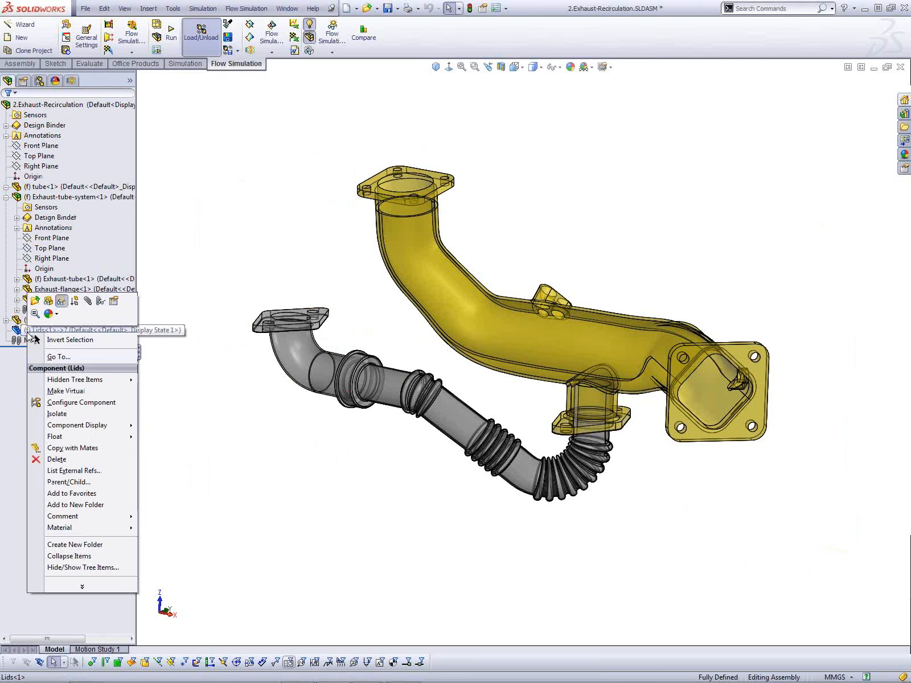
left_click(49, 303)
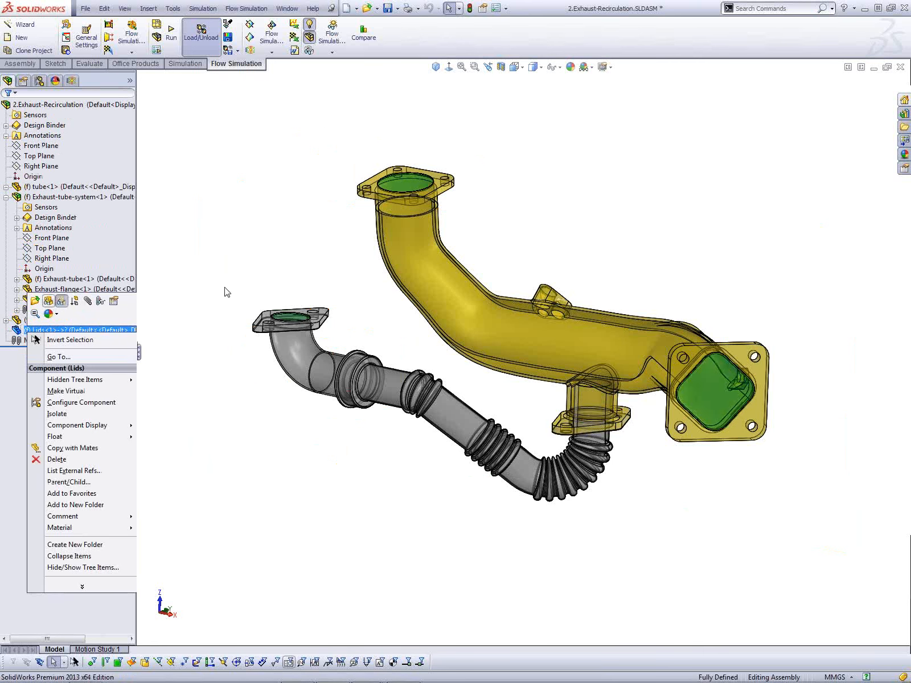
left_click(182, 288)
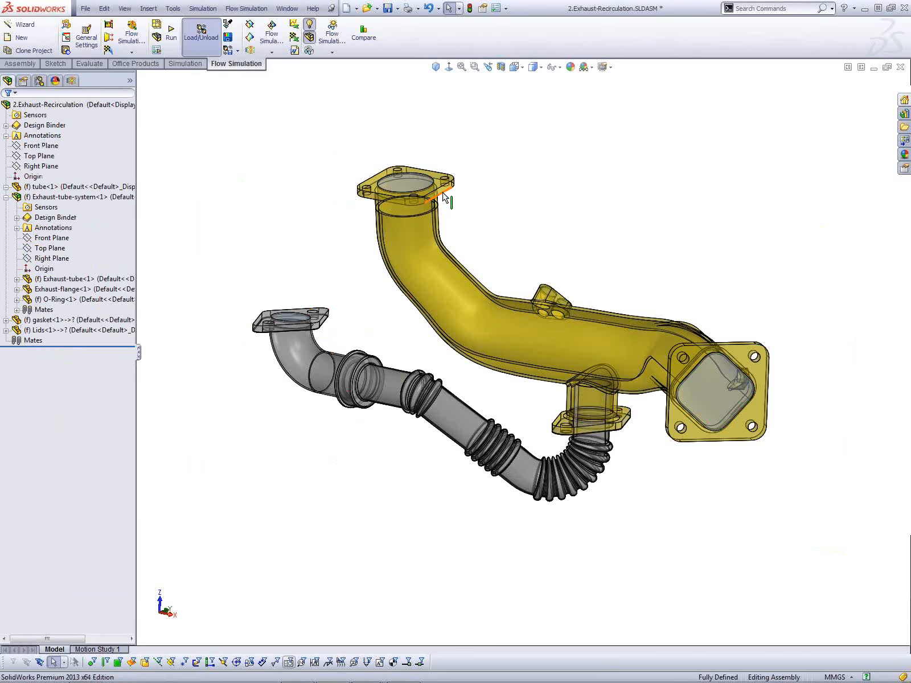
- Use Select Other to pick the Extrude1 face of the lid closing the yellow pipe's upper flange opening
scroll(415, 159, "down", 4)
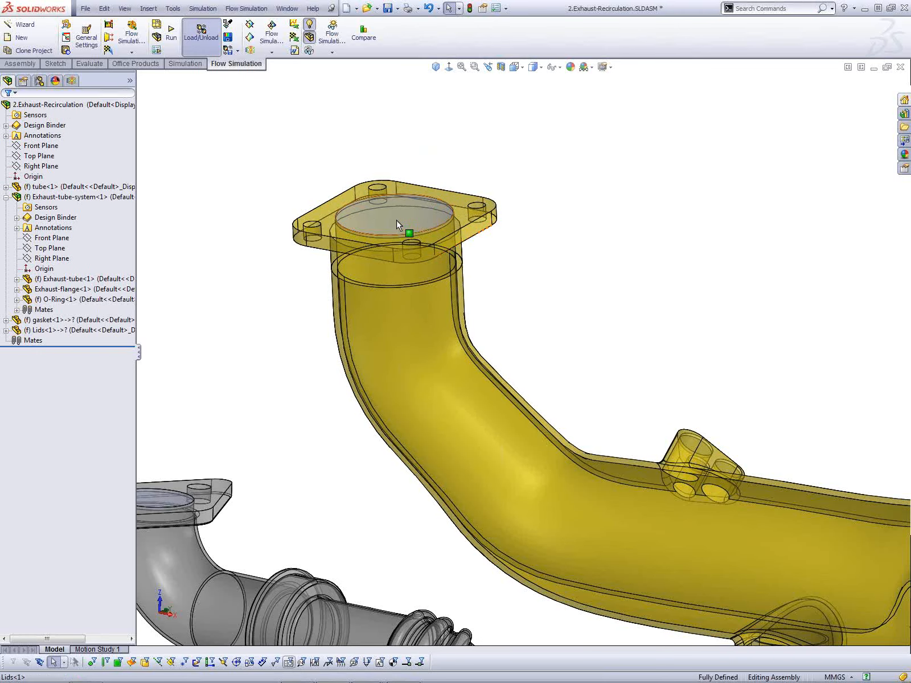
right_click(401, 224)
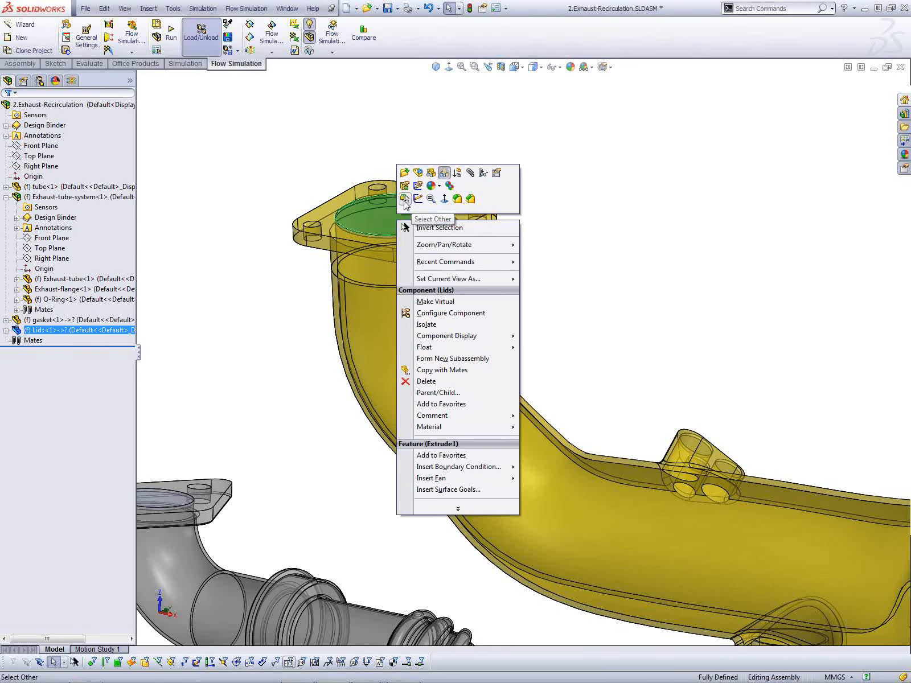
left_click(399, 223)
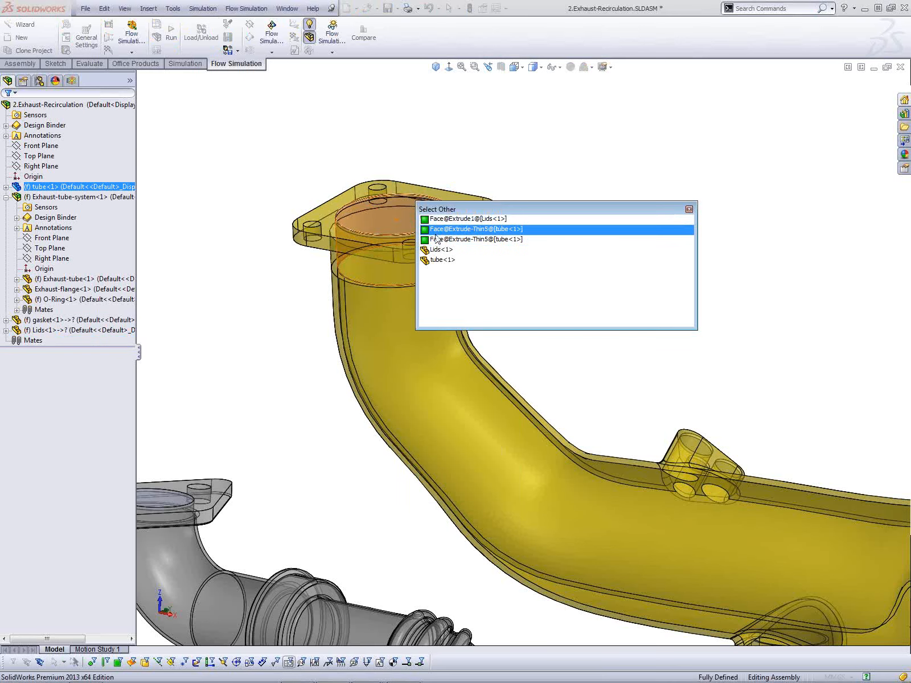
left_click(436, 219)
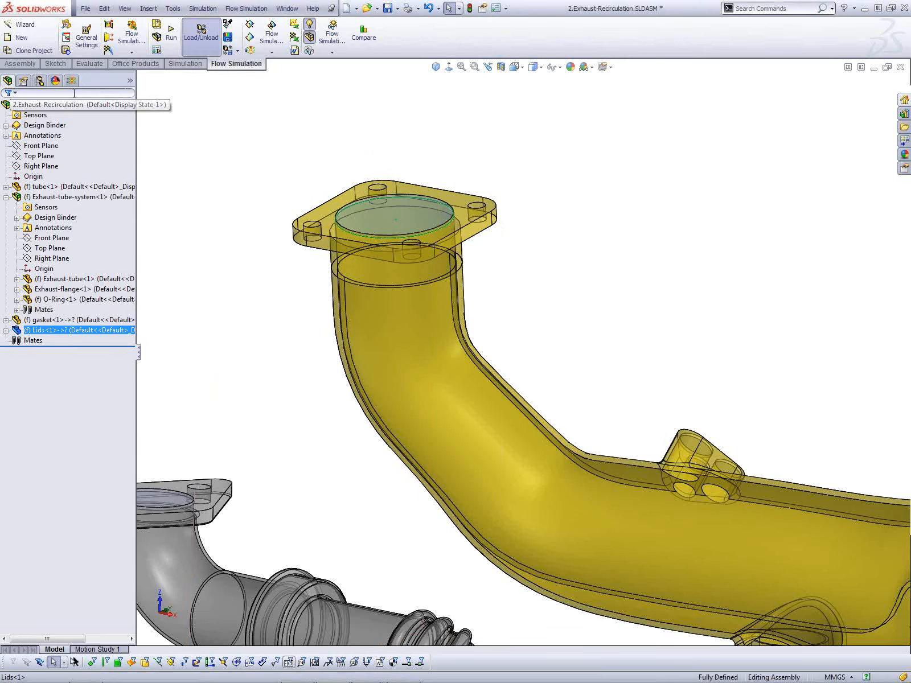
- Insert pressure-colored flow trajectories from the selected lid face, keep their settings pinned open, and move the color bar clear of the yellow pipe
left_click(71, 81)
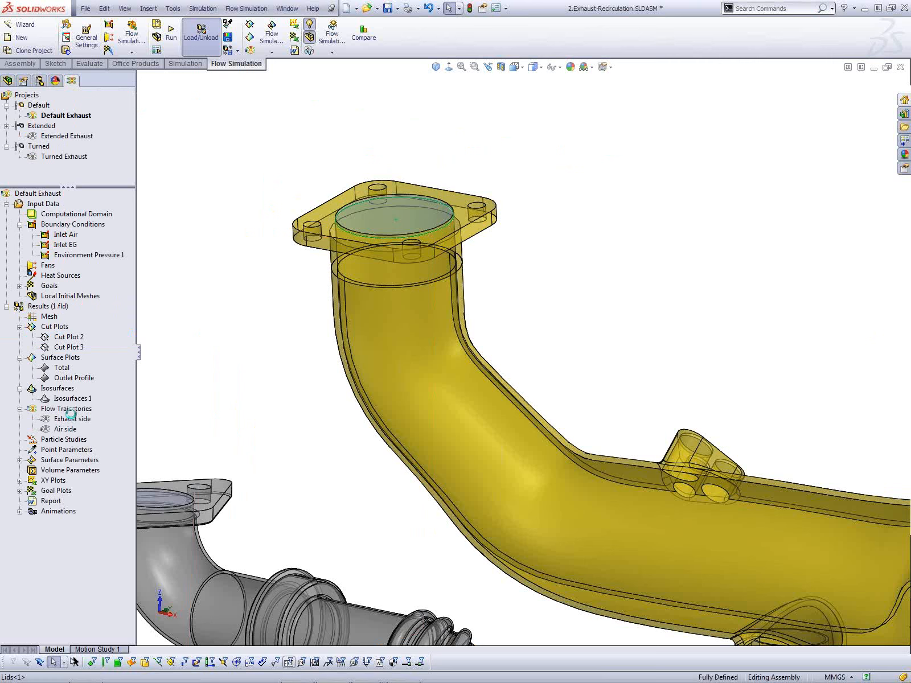
right_click(71, 417)
left_click(88, 421)
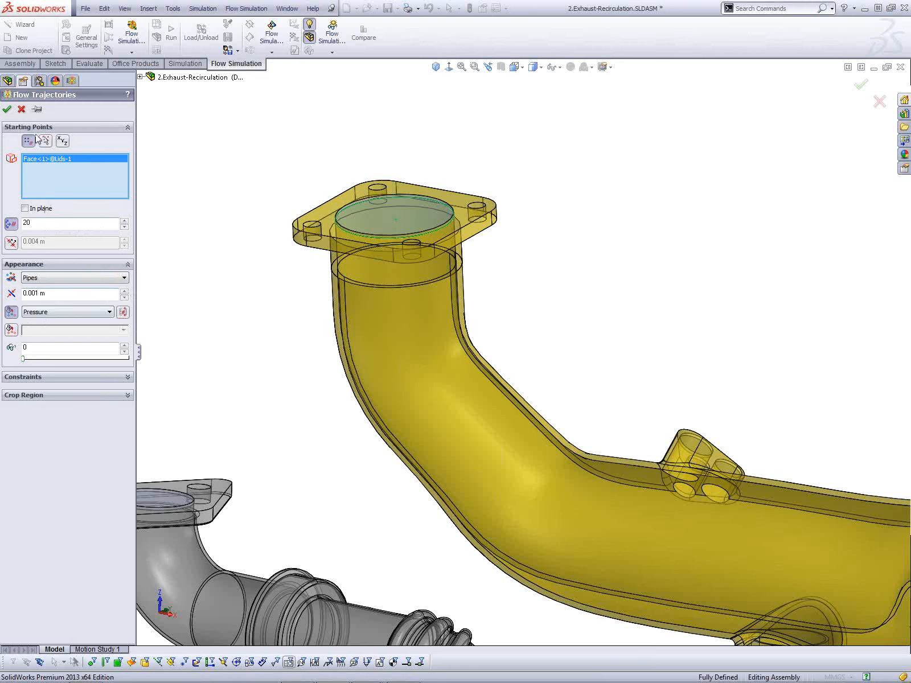
left_click(37, 109)
left_click(7, 108)
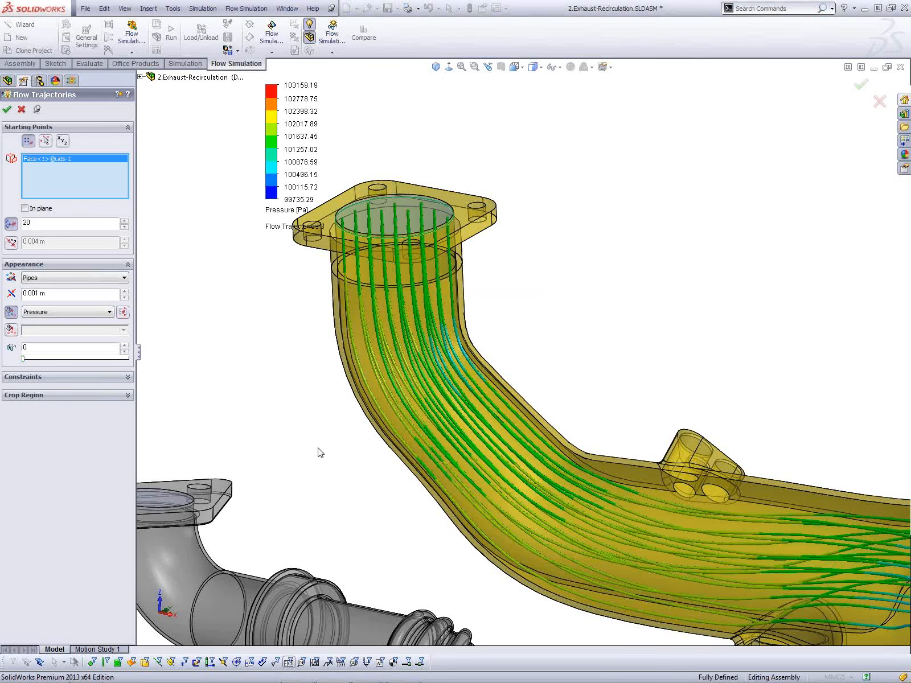
scroll(325, 454, "up", 6)
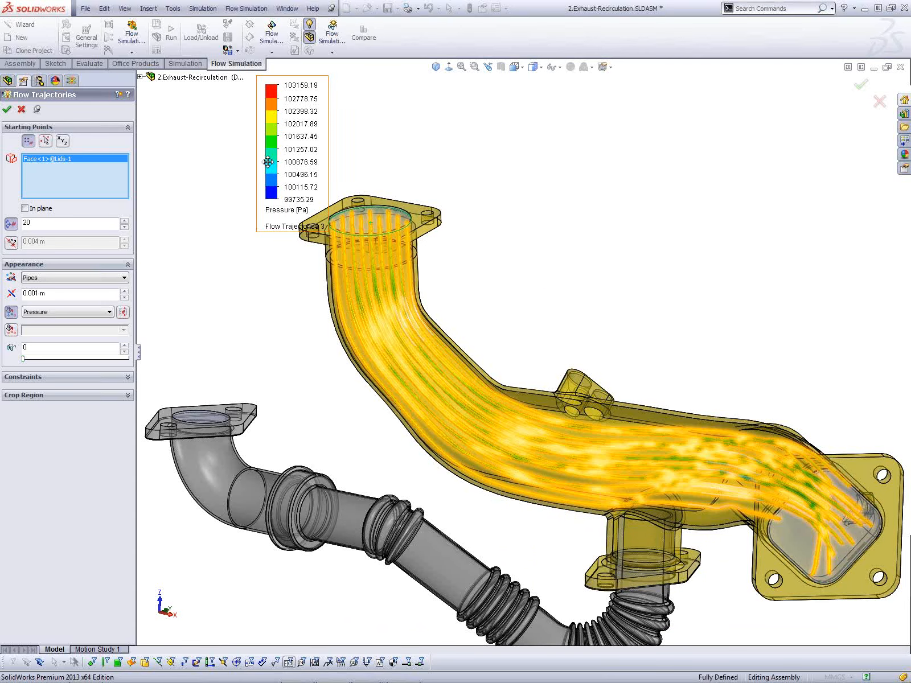
left_click_drag(259, 163, 211, 201)
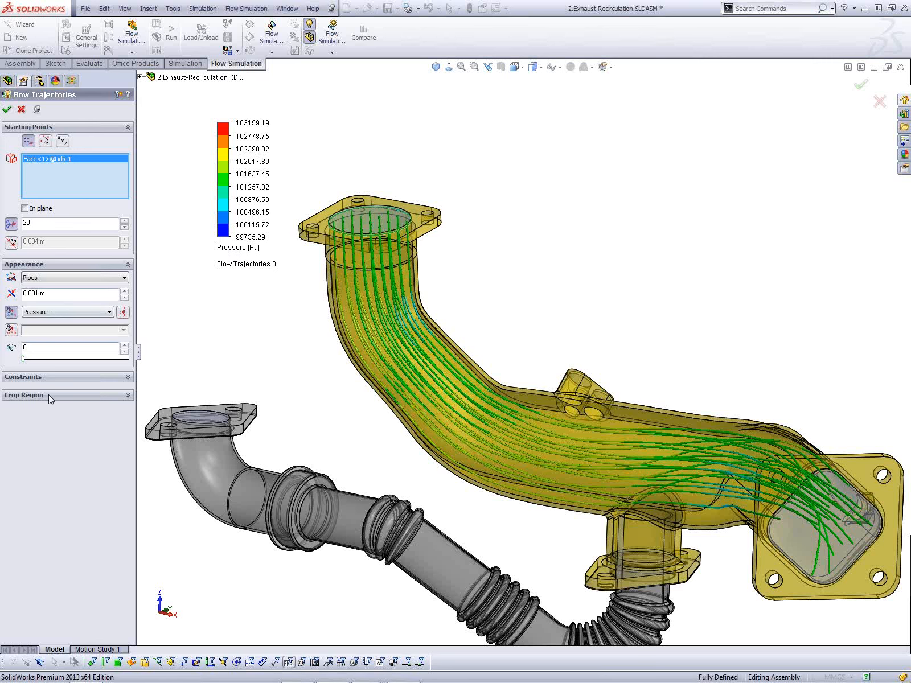
- Expand the trajectory constraints and color the new flow trajectories by Velocity
left_click(53, 377)
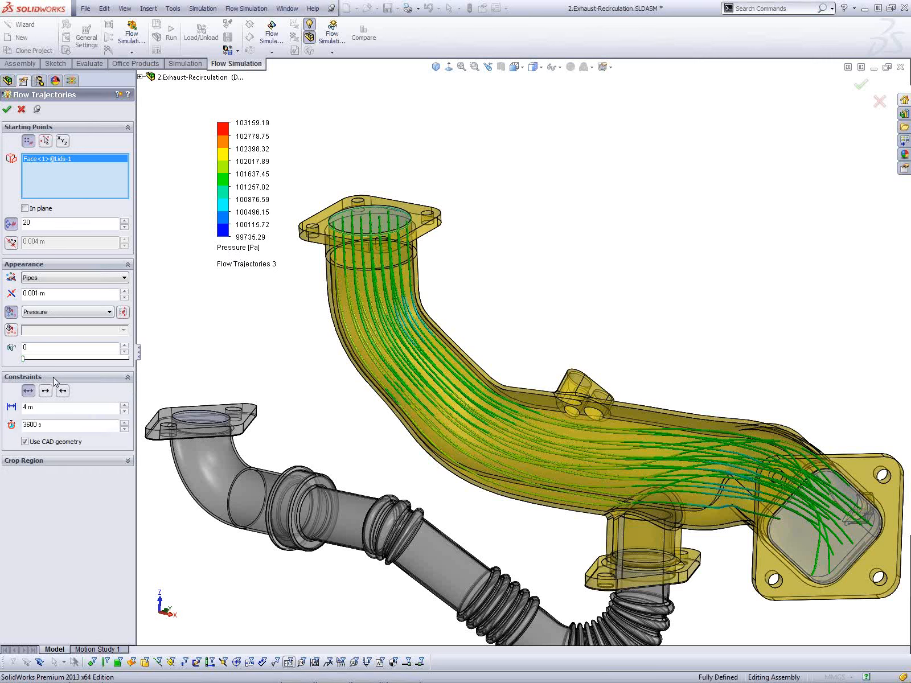
left_click(55, 312)
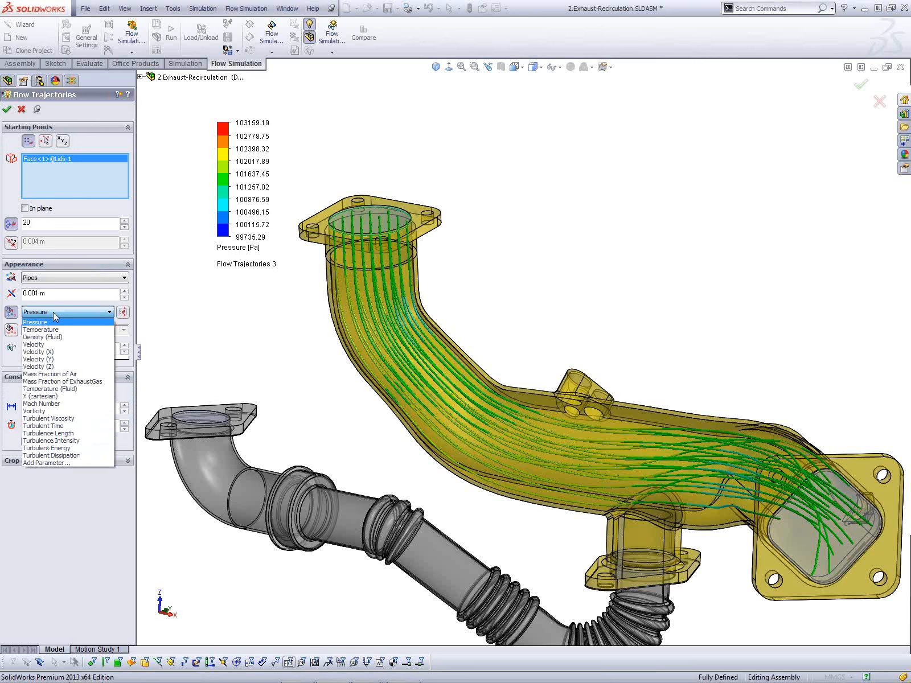
left_click(49, 345)
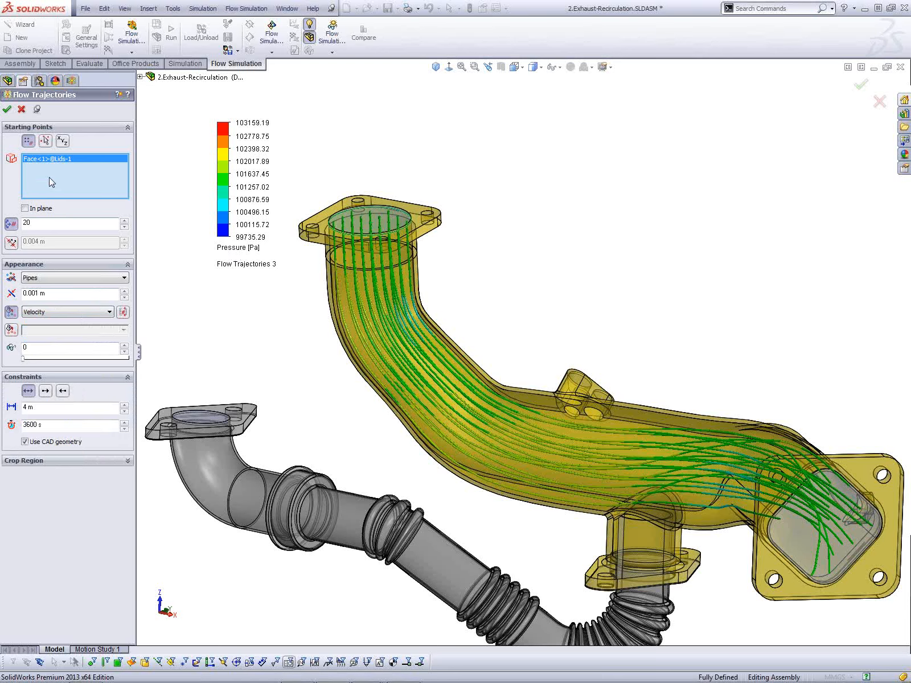
left_click(8, 109)
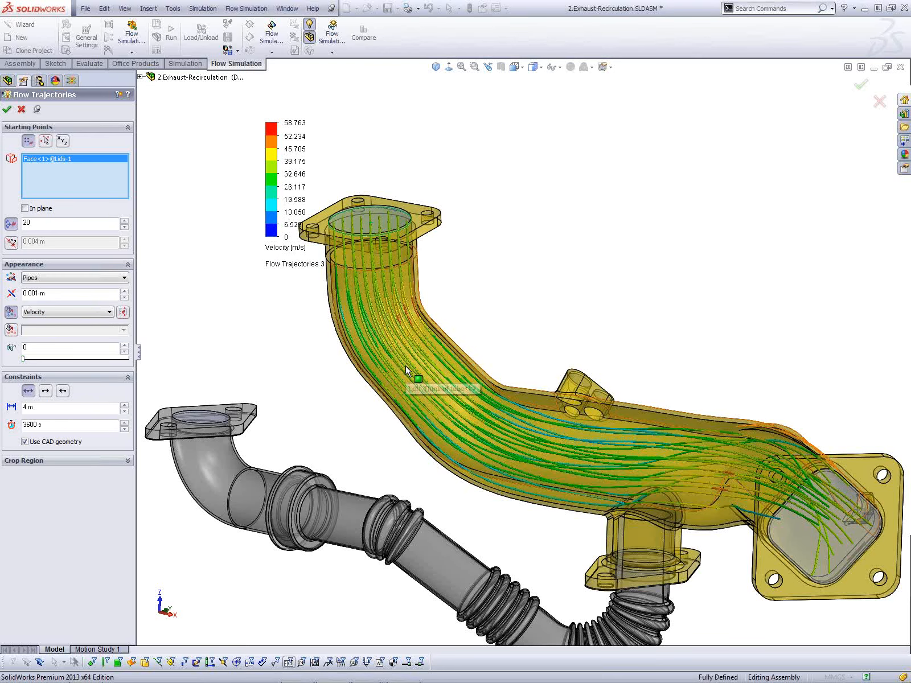
- Keep Pipes as the drawing style of the velocity-colored flow trajectories and close their settings
middle_click_drag(414, 360, 443, 341, "ctrl")
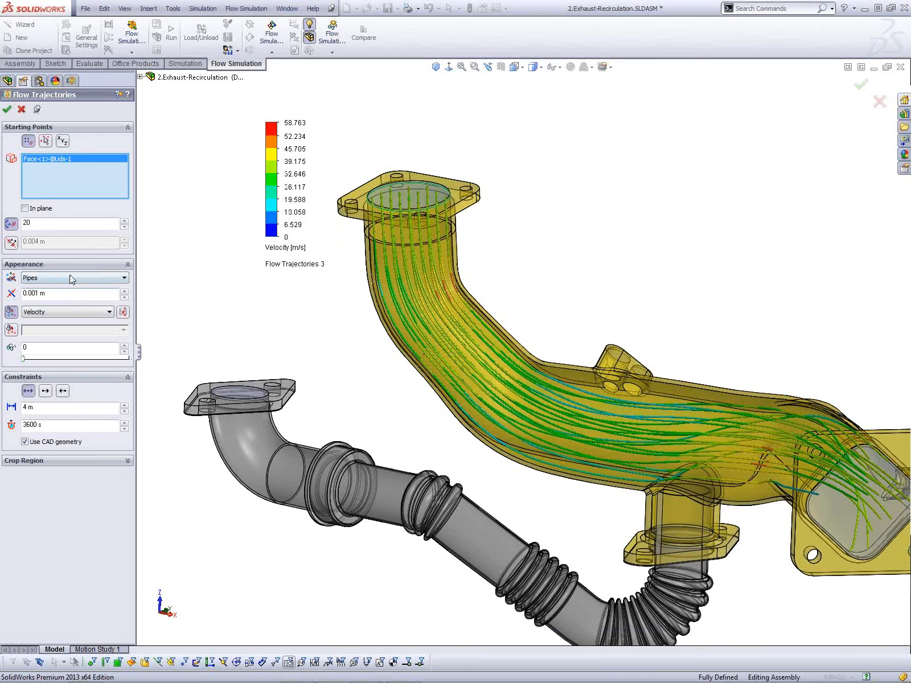
left_click(63, 279)
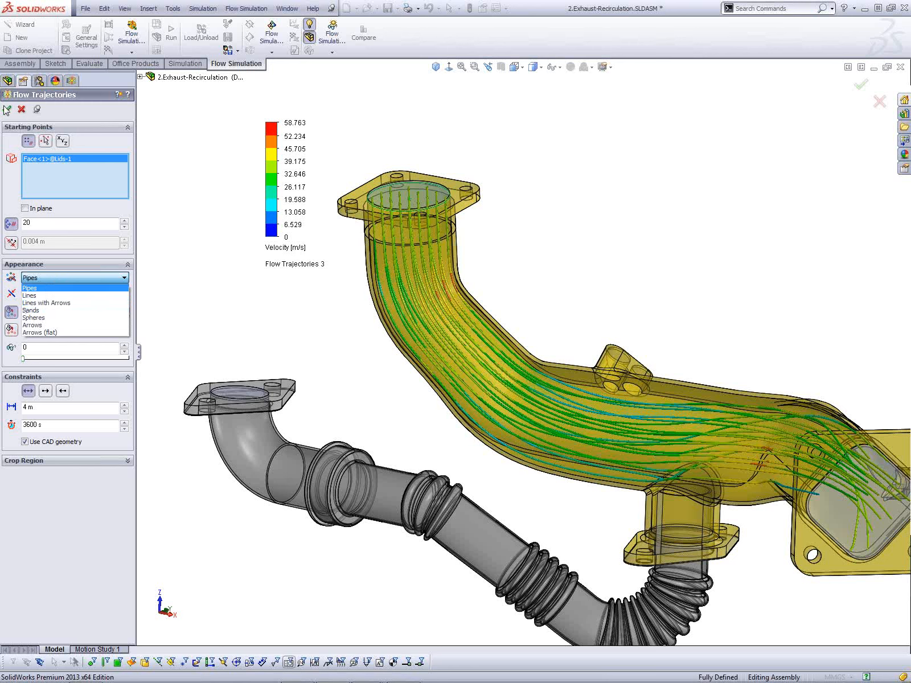
left_click(21, 107)
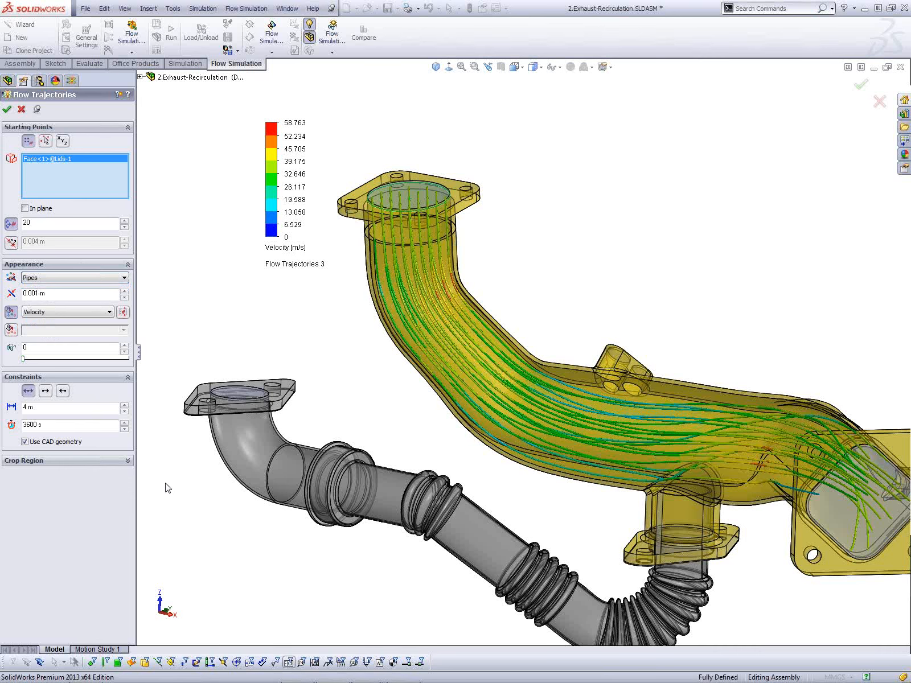
left_click(21, 109)
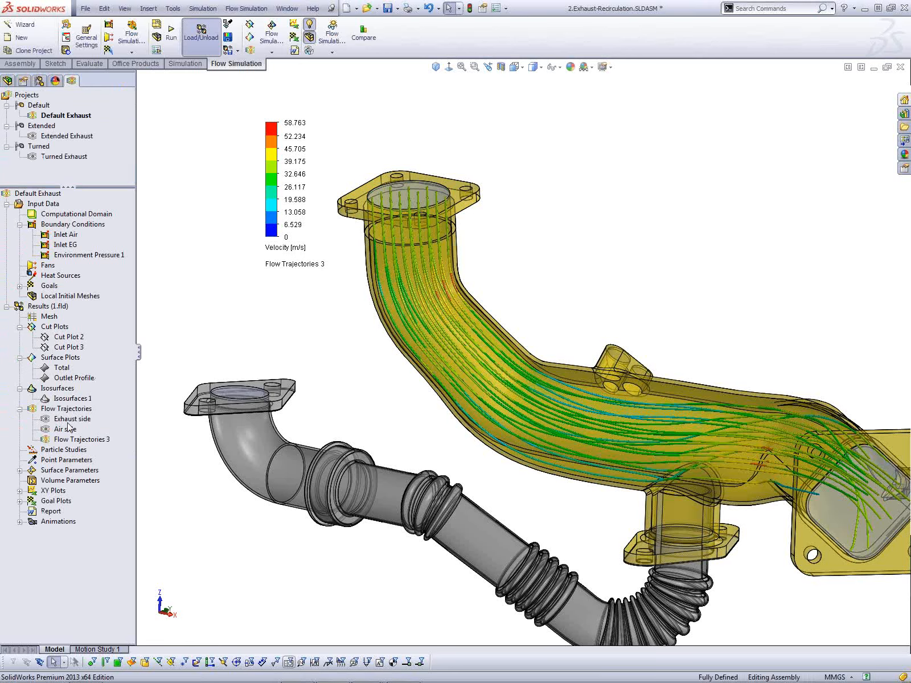
- Play the animation of Flow Trajectories 3 inside the yellow pipe and stop it
right_click(65, 439)
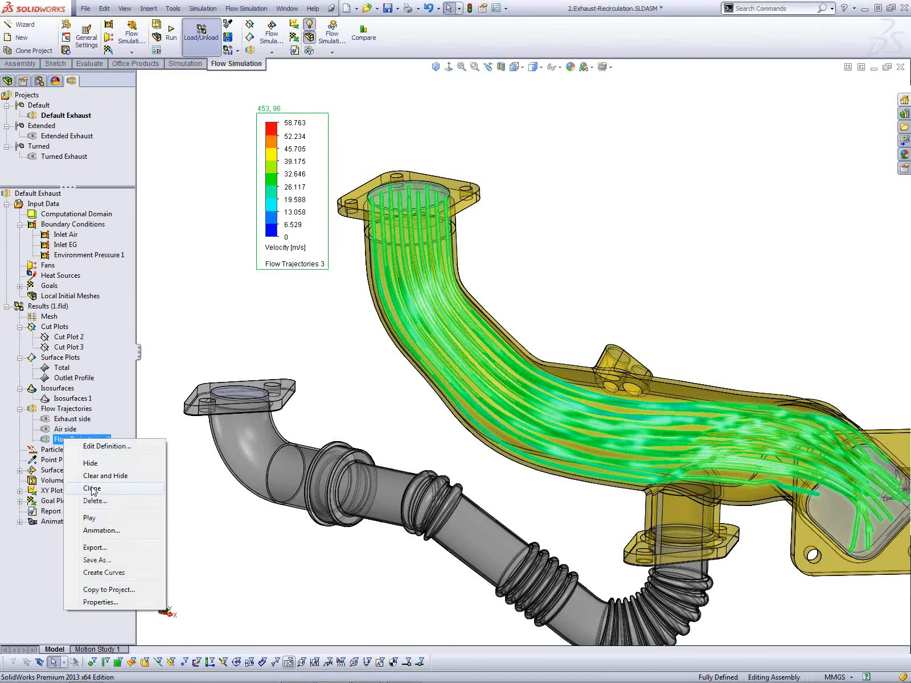
left_click(90, 517)
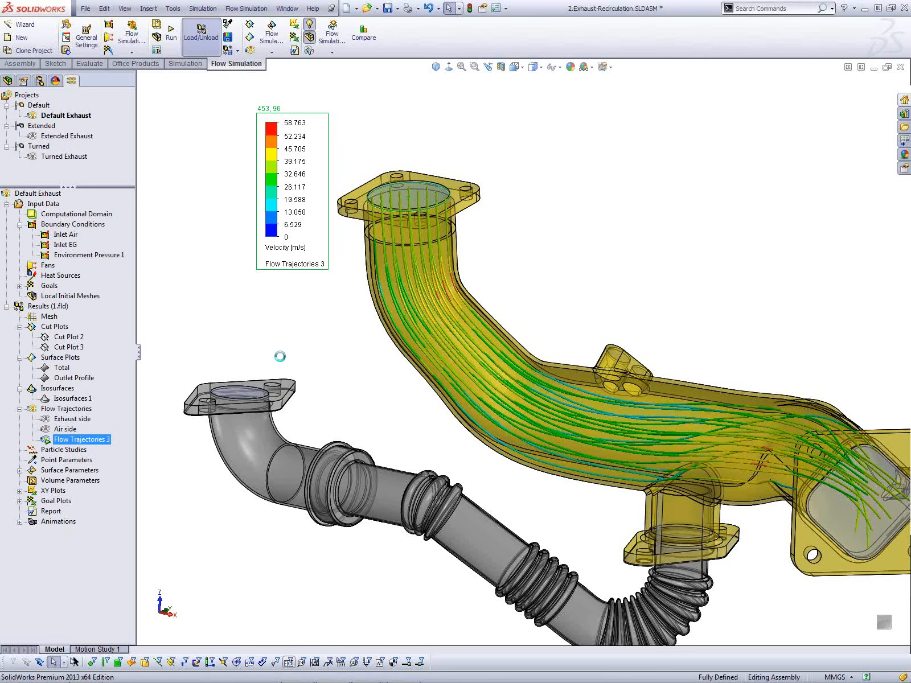
left_click(219, 340)
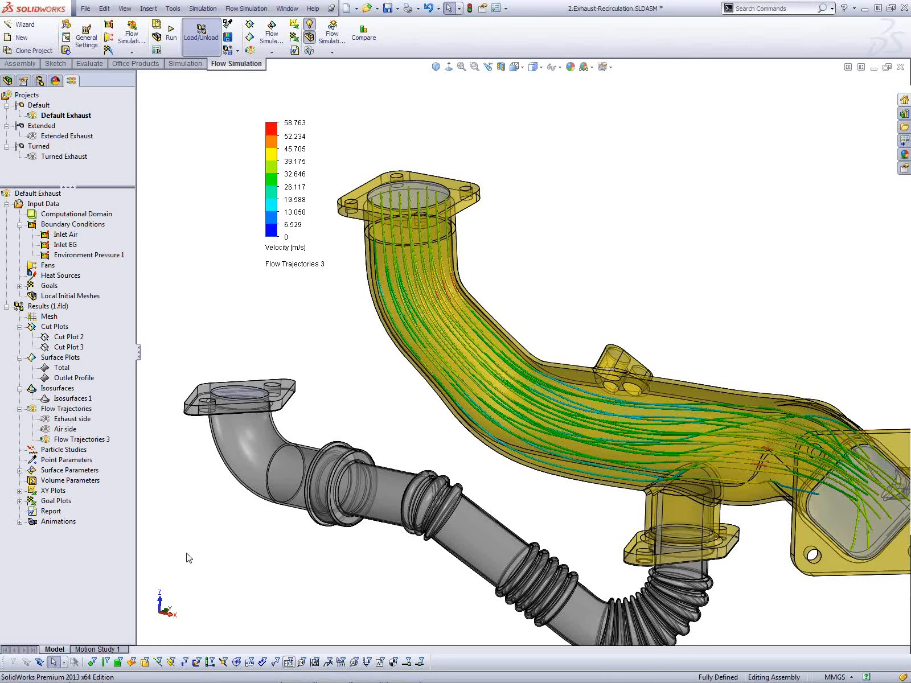
key("alt+Tab")
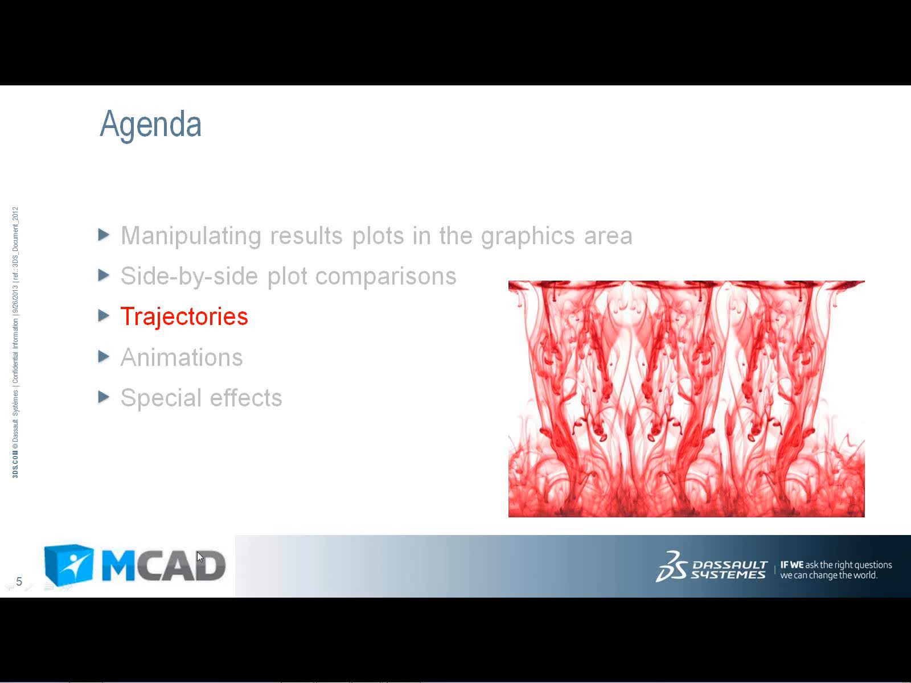
left_click(452, 474)
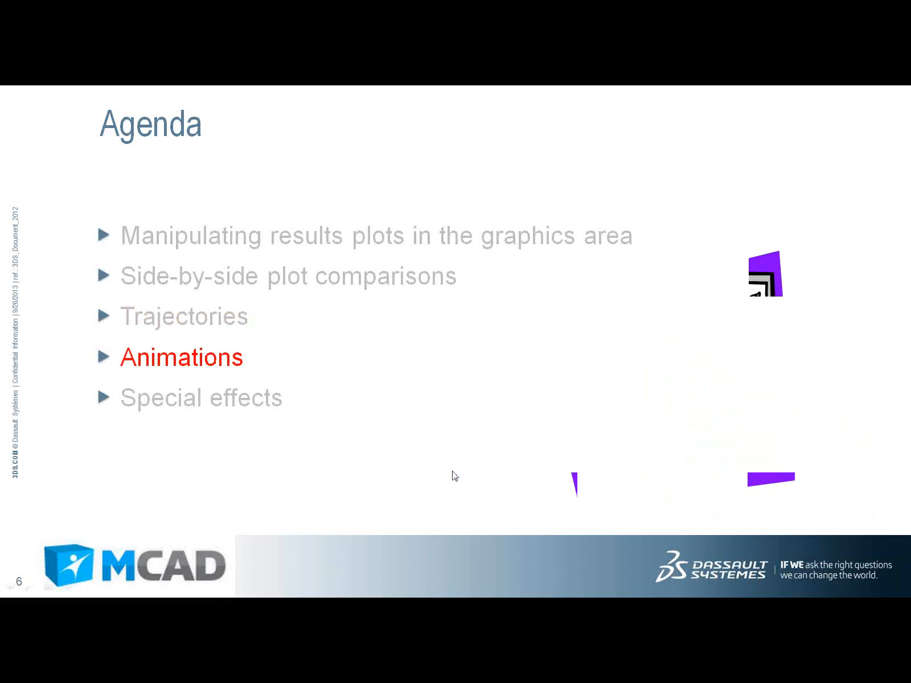
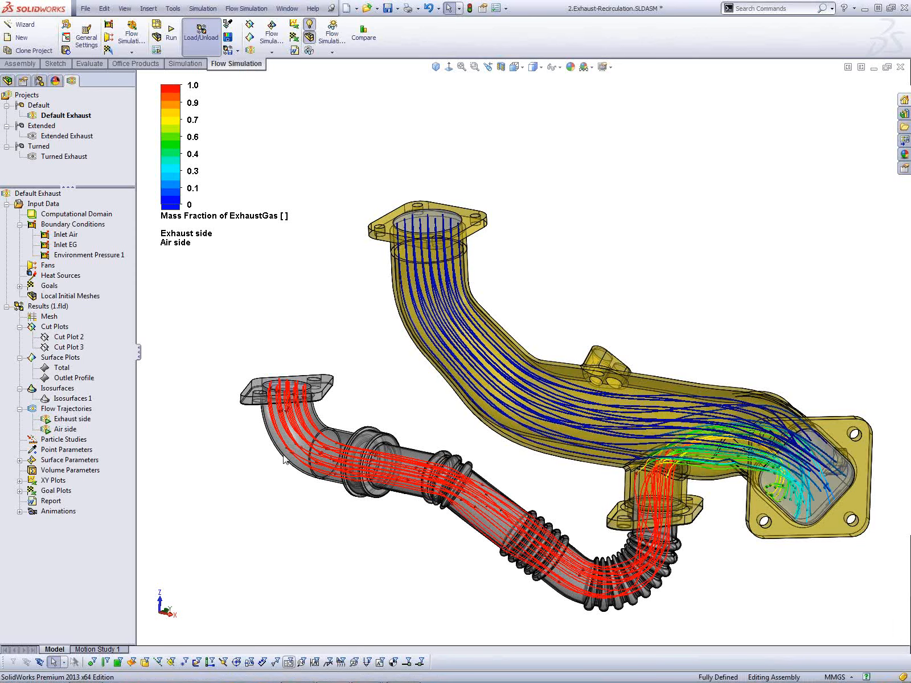
- Play the Exhaust side and Air side flow trajectories together, and clear and hide them all
right_click(80, 409)
left_click(105, 475)
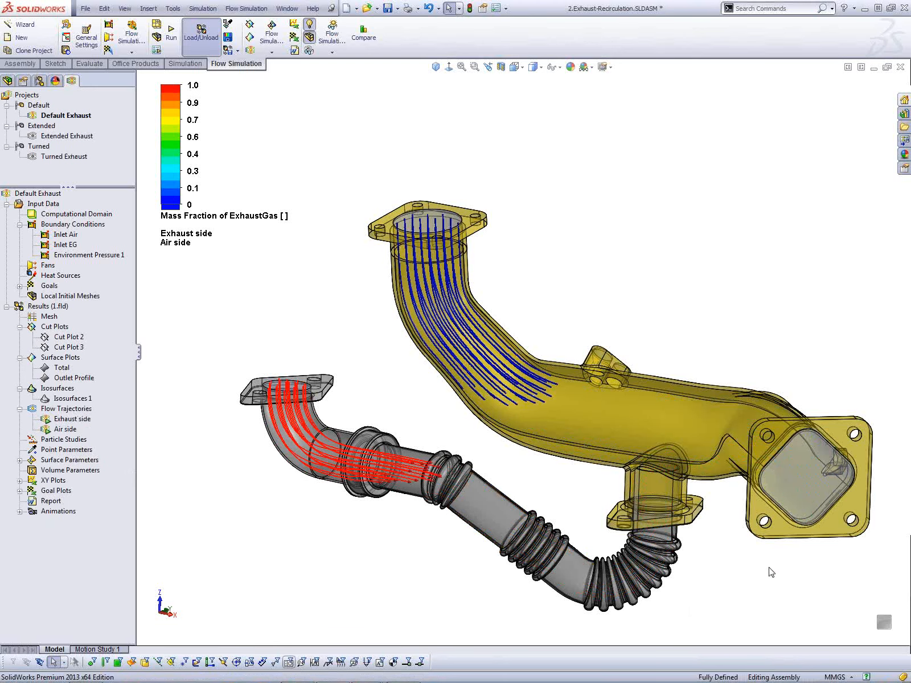
right_click(79, 409)
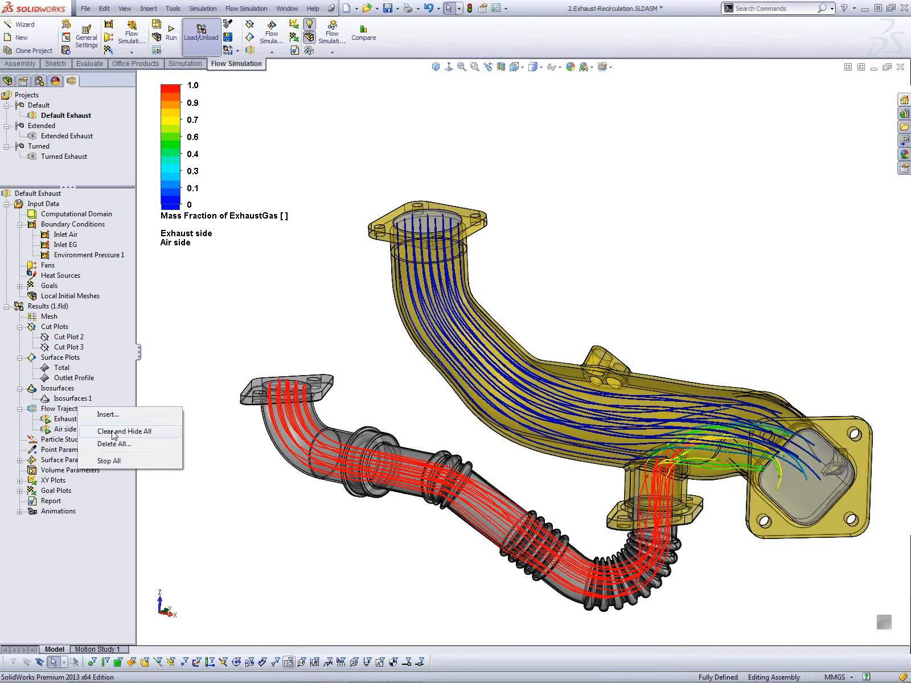
left_click(124, 431)
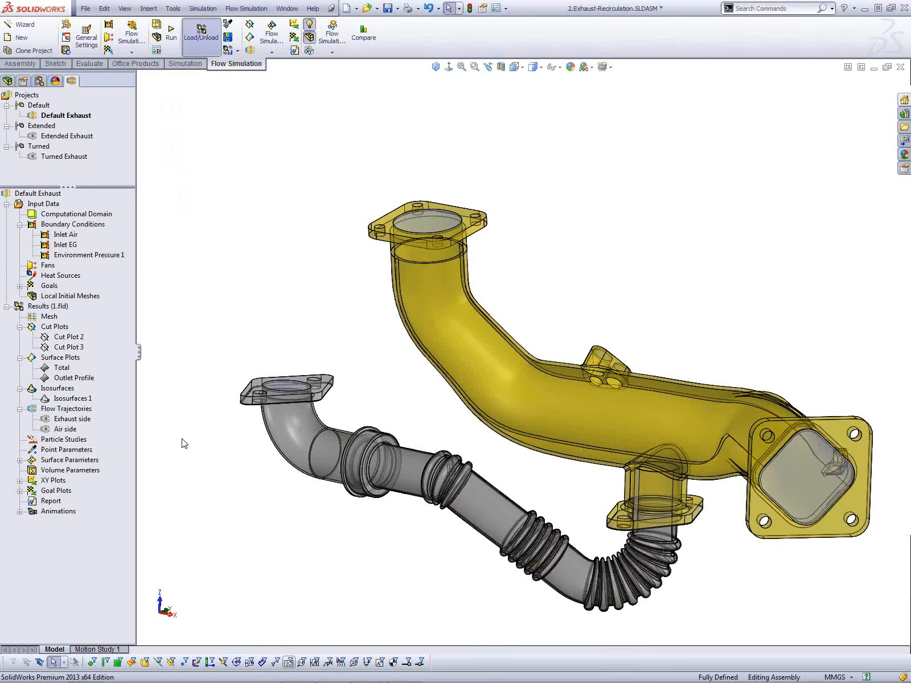
- Show all flow trajectories together with the Outlet Profile surface plot
right_click(73, 409)
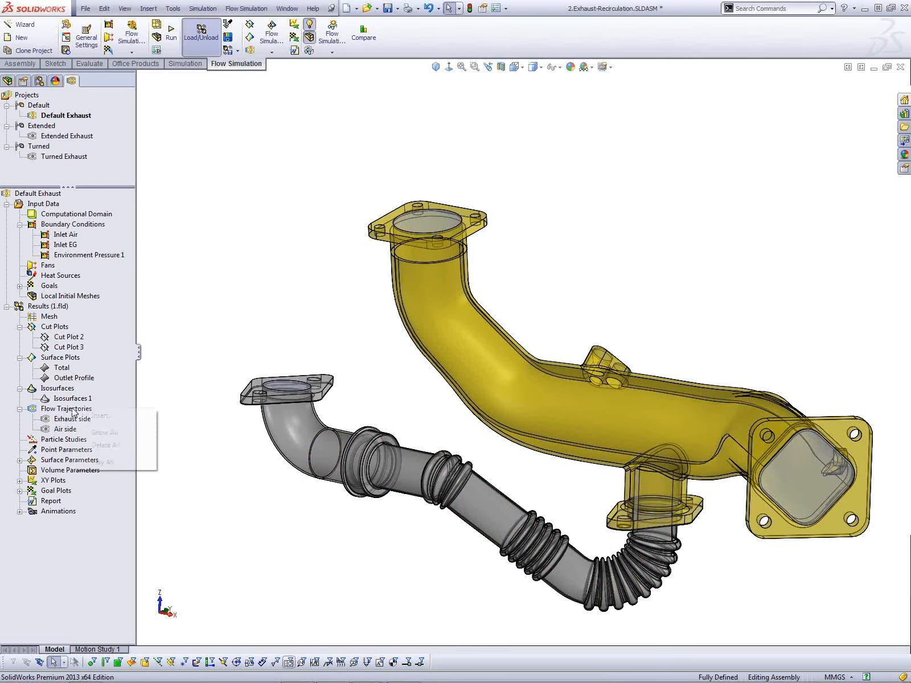
left_click(104, 434)
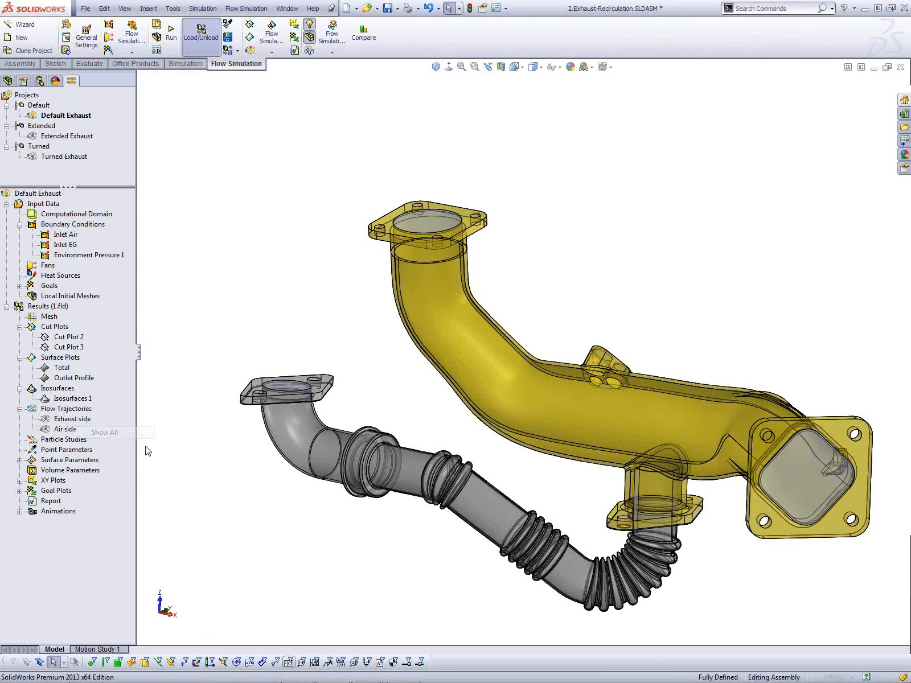
left_click(67, 379)
right_click(67, 379)
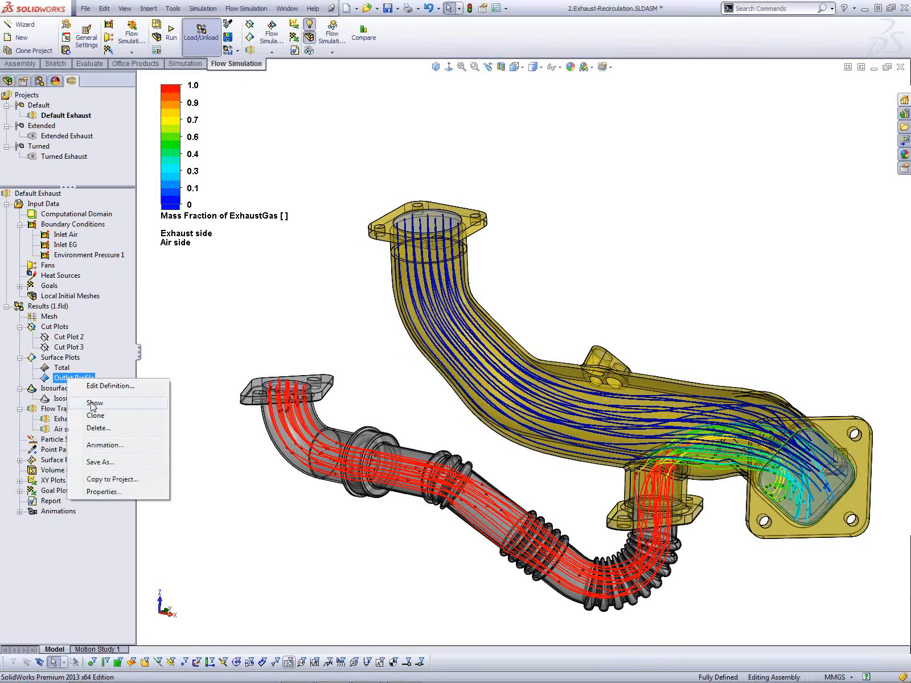
left_click(164, 403)
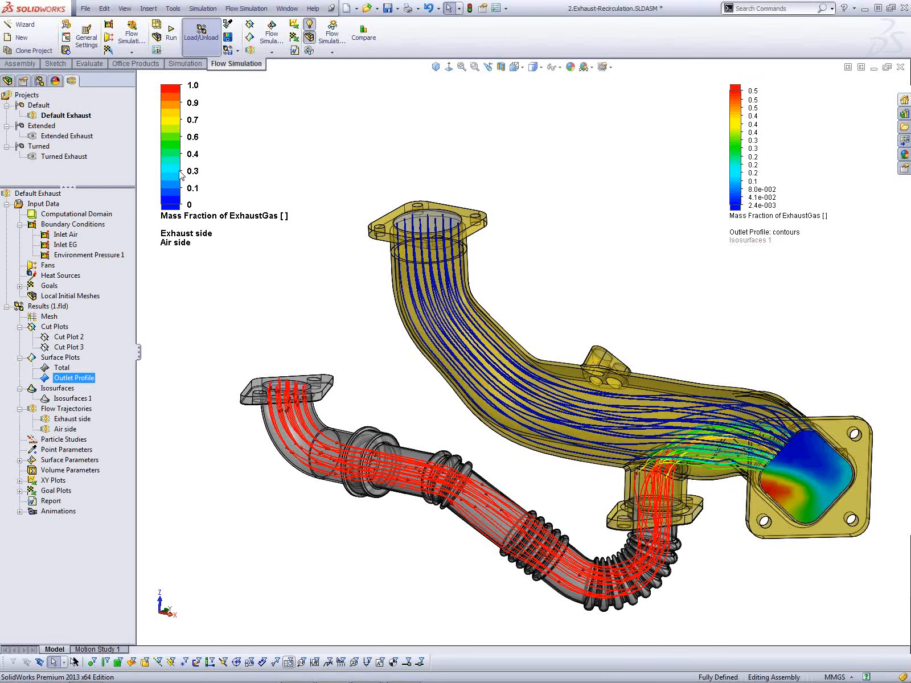
- Merge the two Mass Fraction of ExhaustGas color bars, applying the settings of the 0 to 1.0 bar to all their plots
left_click(169, 158)
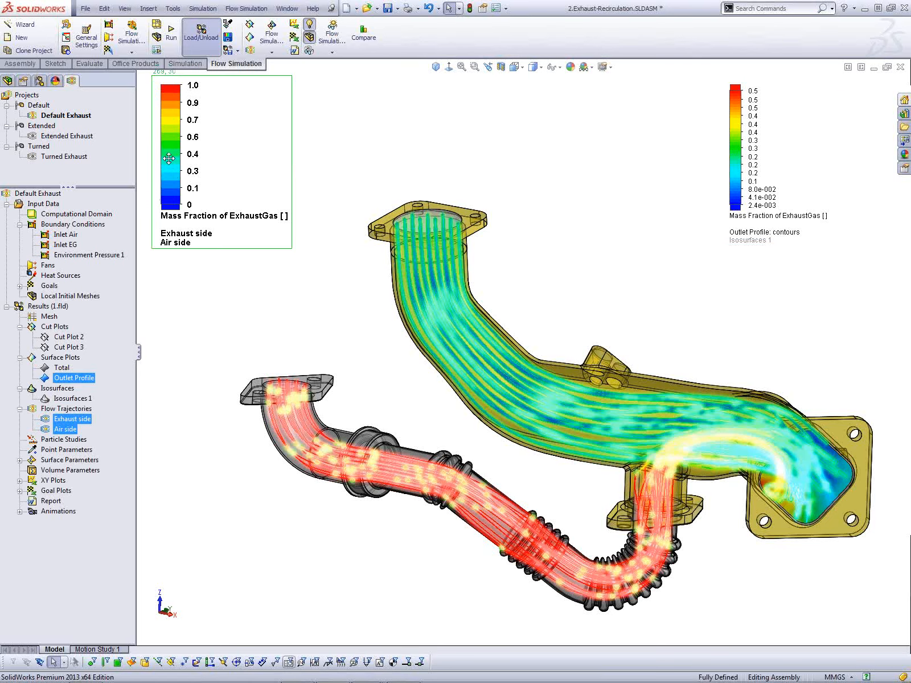
left_click(736, 183)
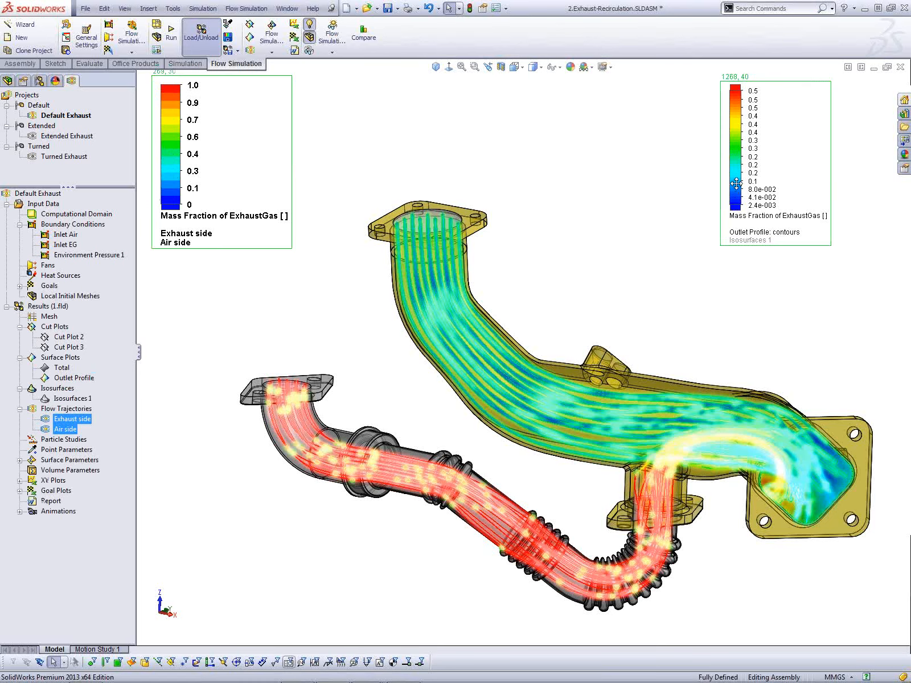
right_click(265, 194)
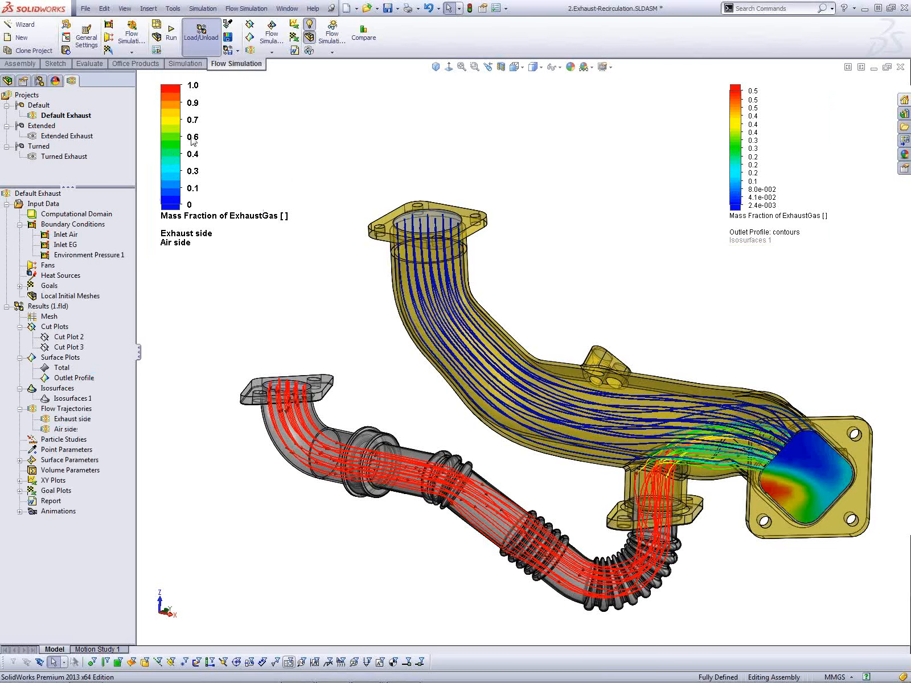
left_click(170, 145)
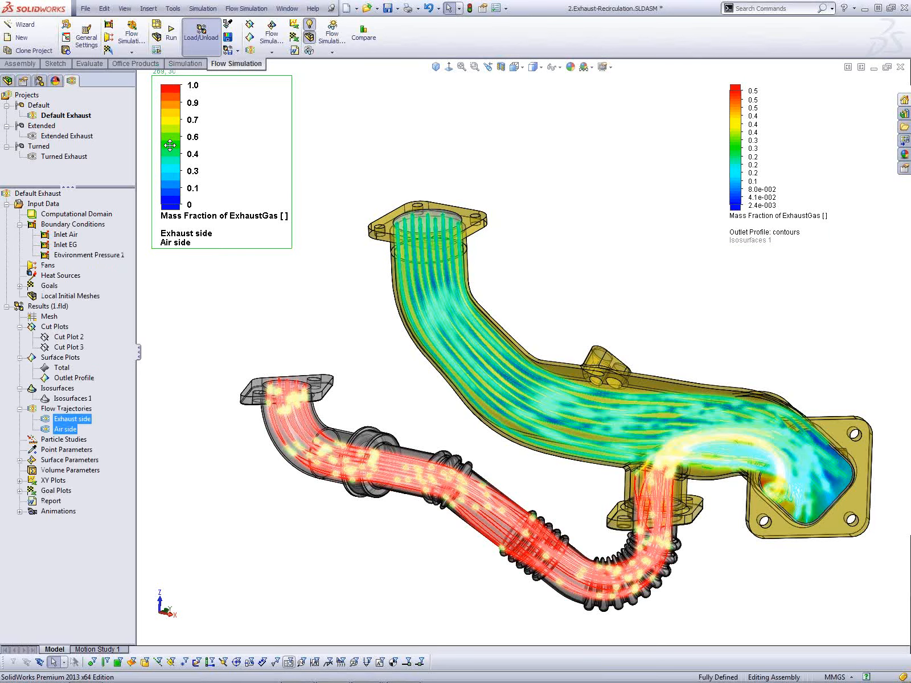
left_click(733, 143)
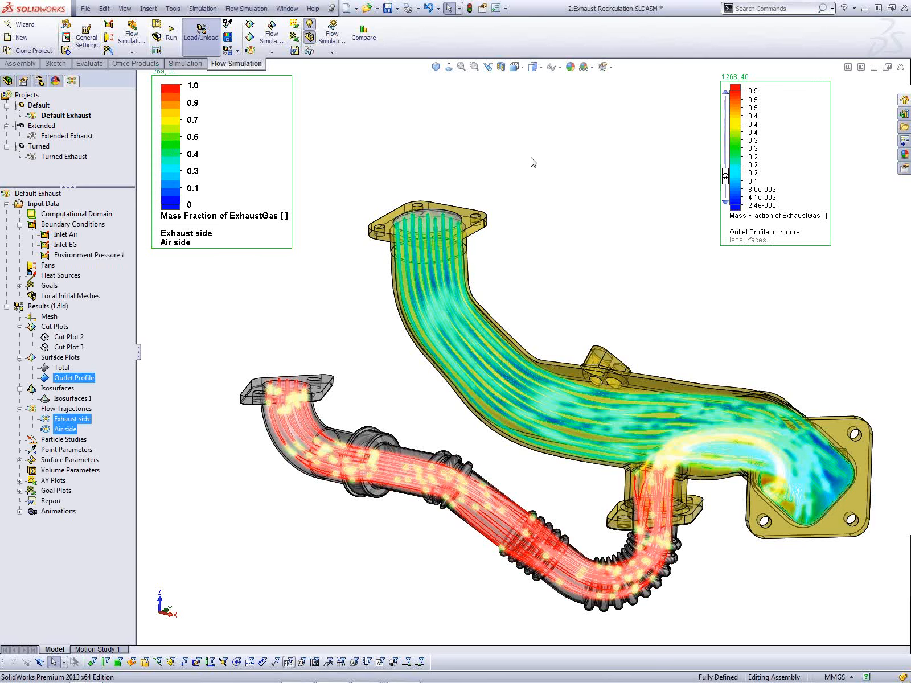
right_click(172, 160)
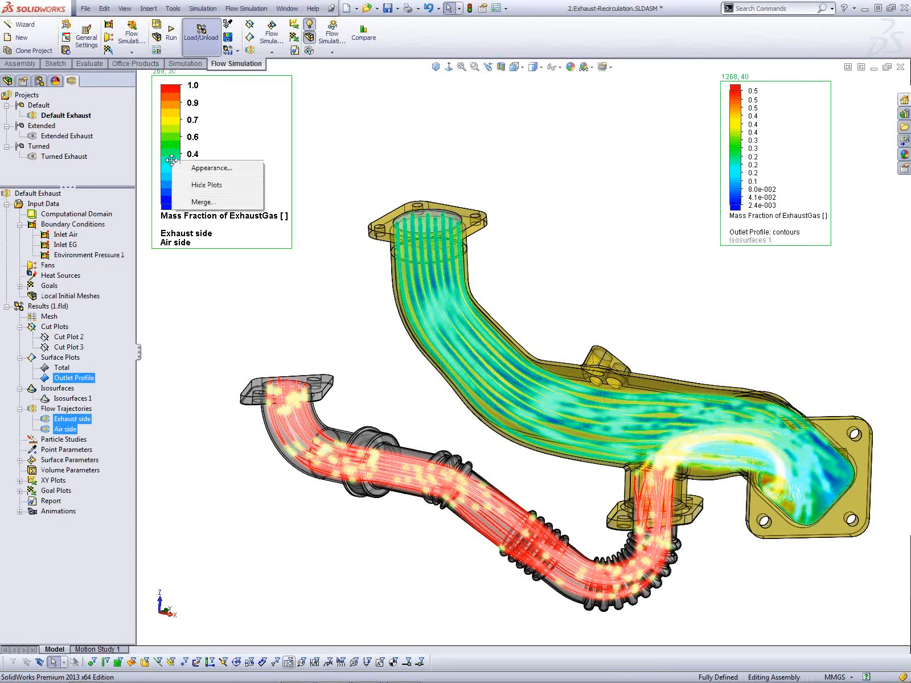
left_click(201, 205)
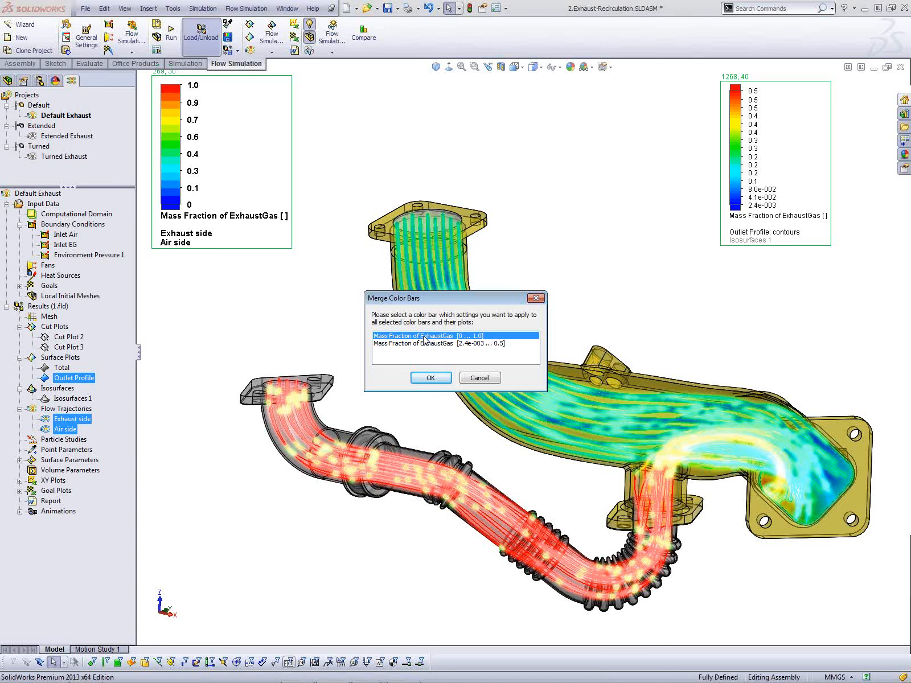
left_click(430, 378)
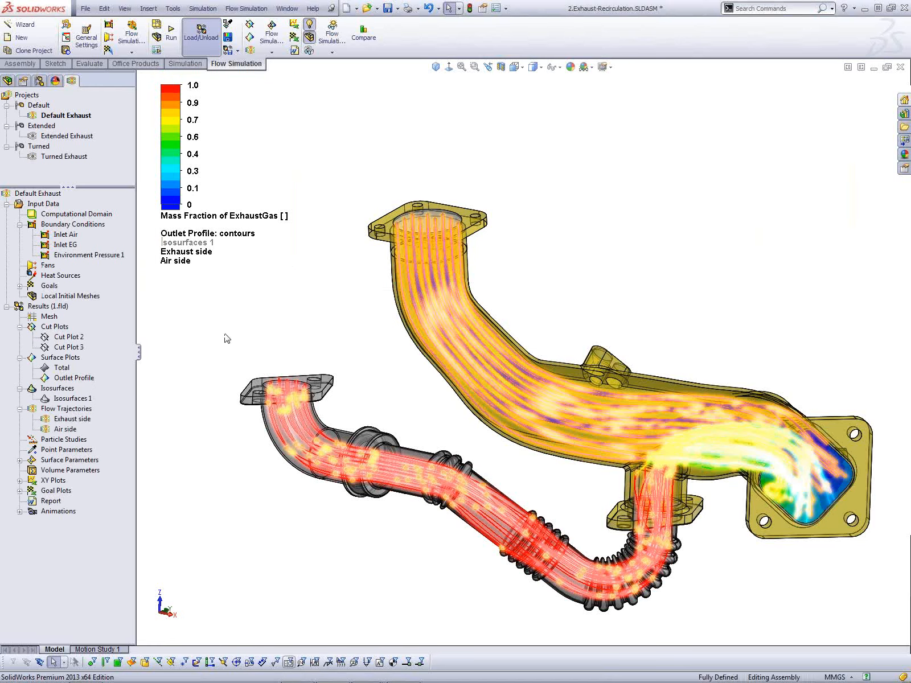
- Examine the recolored Outlet Profile contours and the trajectories leading to the square outlet flange
left_click(72, 378)
right_click(71, 378)
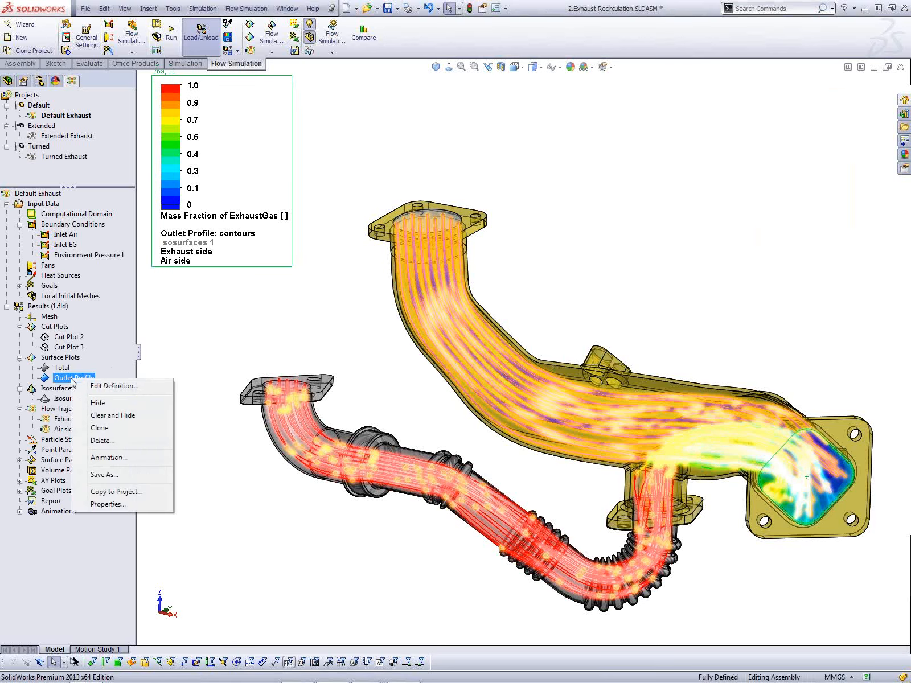
left_click(201, 400)
scroll(322, 322, "up", 1)
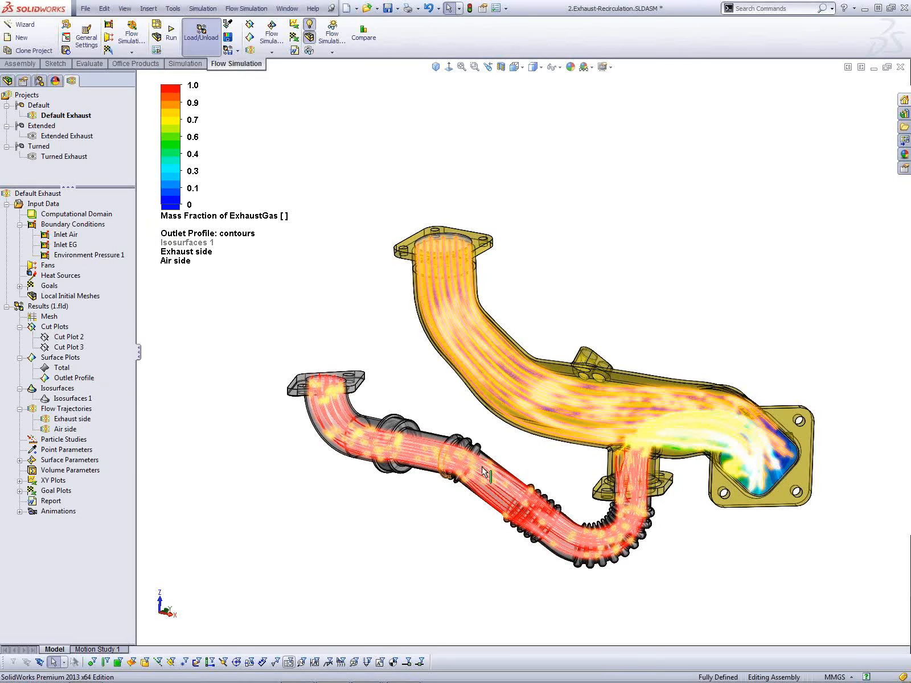
scroll(579, 456, "down", 1)
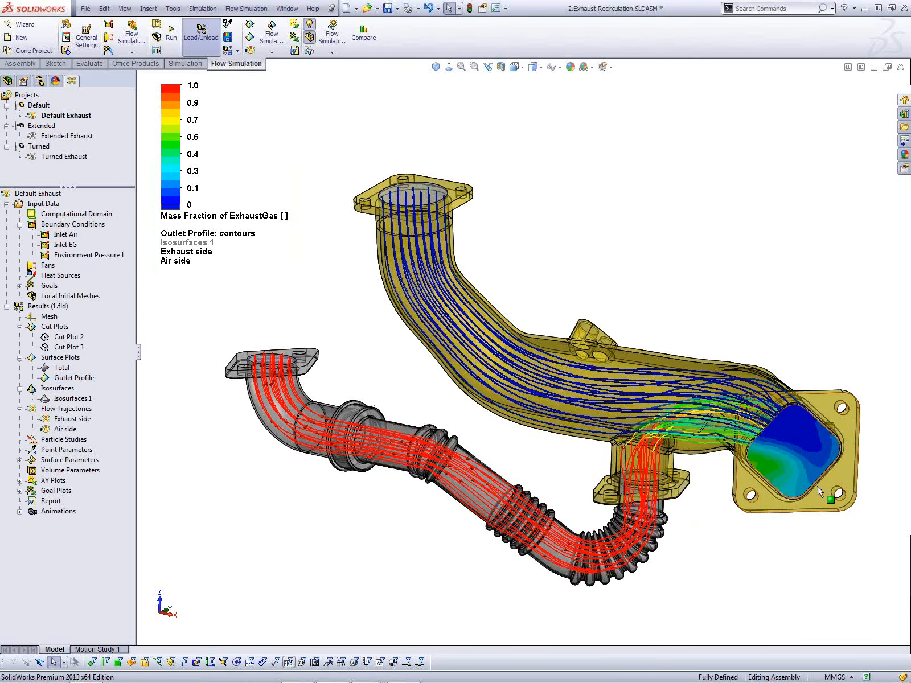
scroll(777, 488, "down", 2)
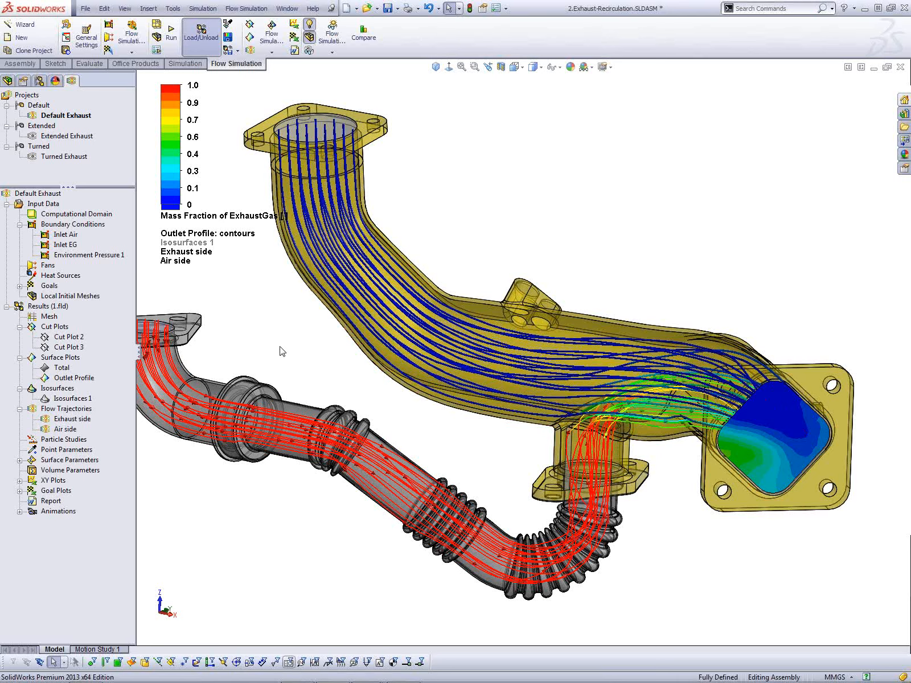
scroll(280, 351, "up", 2)
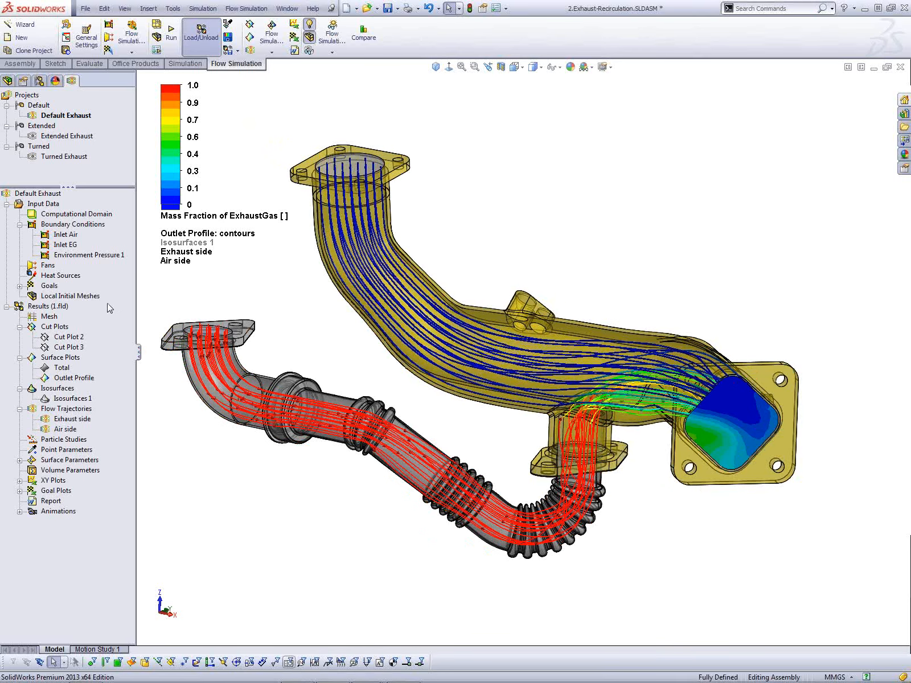
- Use the Plot Manager of the results to hide the Air side trajectories
right_click(56, 309)
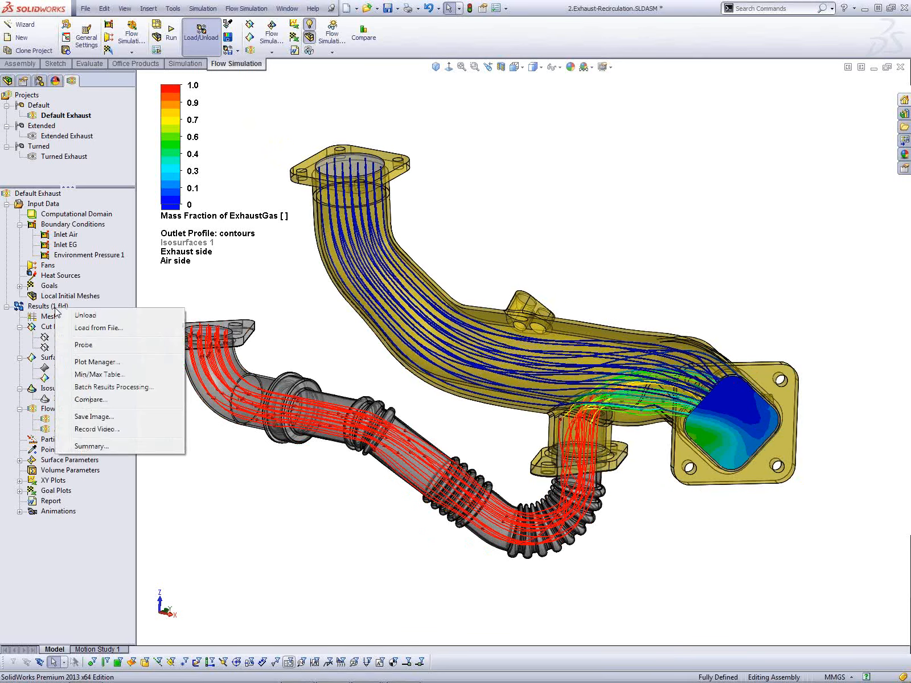
left_click(94, 362)
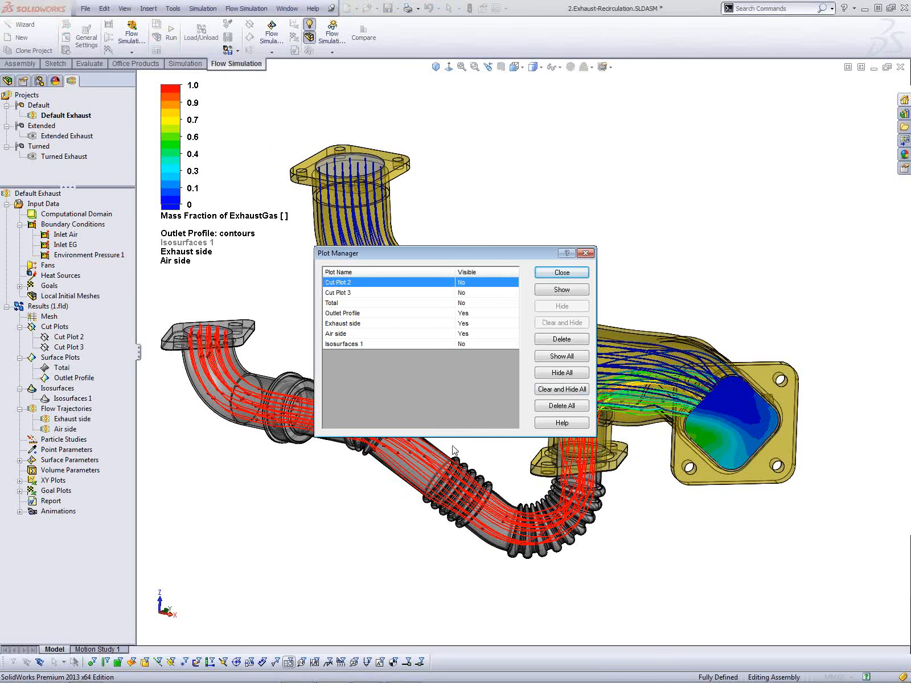
left_click(377, 315)
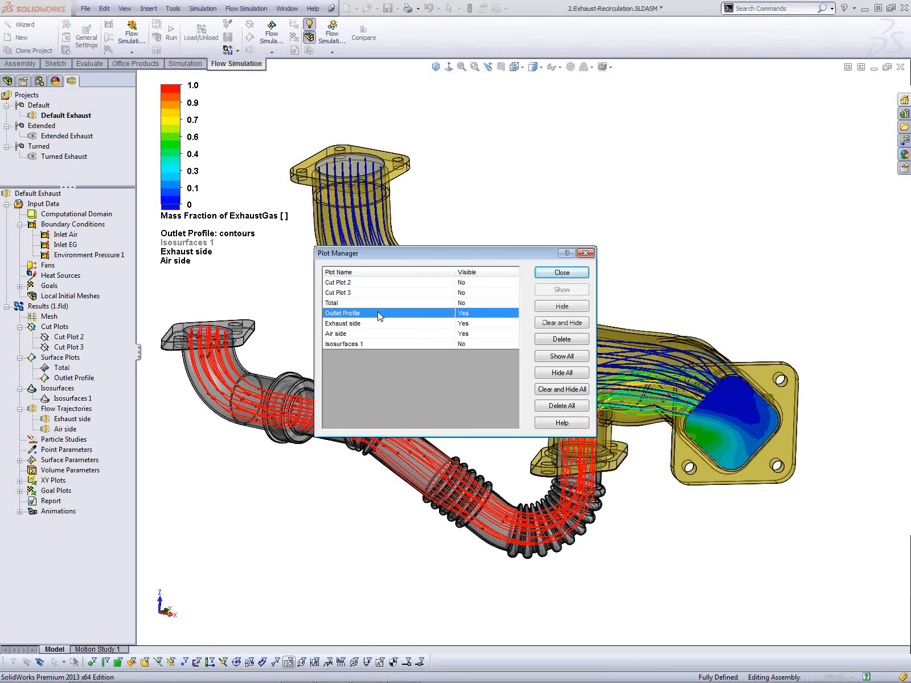
left_click(414, 325)
left_click(406, 334)
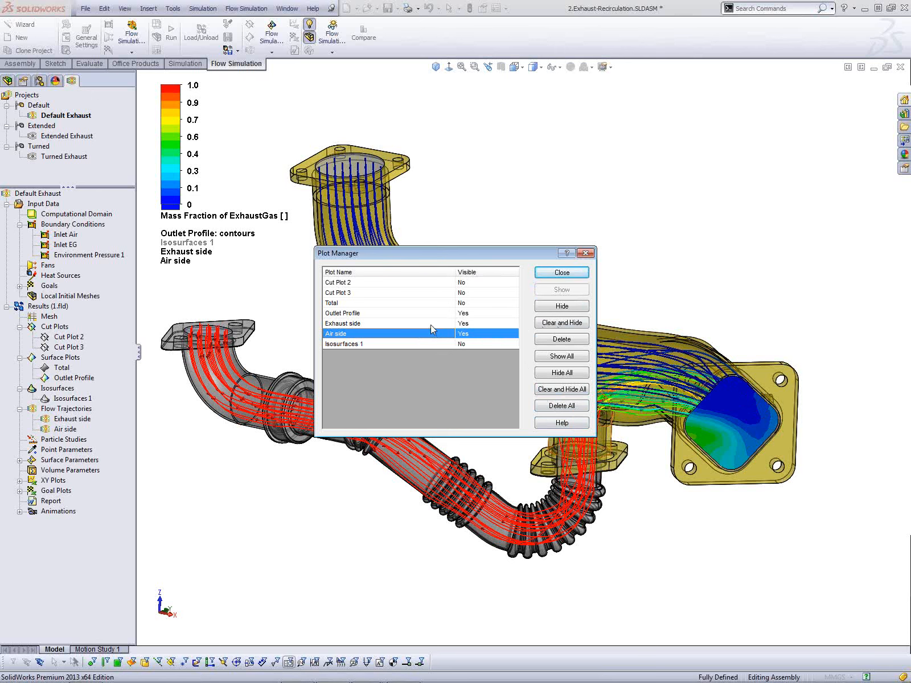
left_click(561, 308)
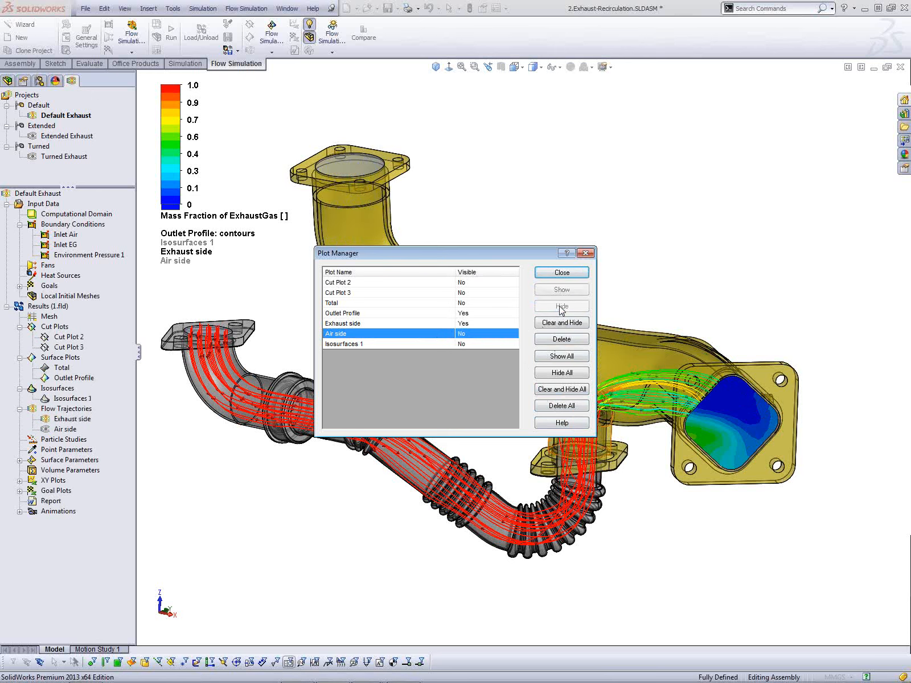
- Clear and hide the Exhaust side trajectories in the Plot Manager and close it
left_click(444, 325)
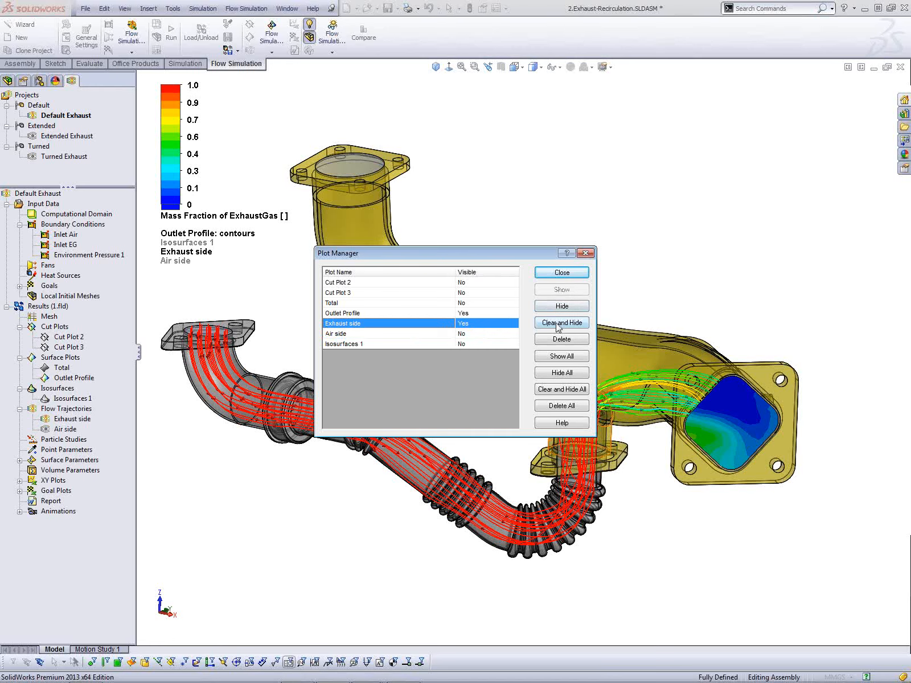
left_click(557, 324)
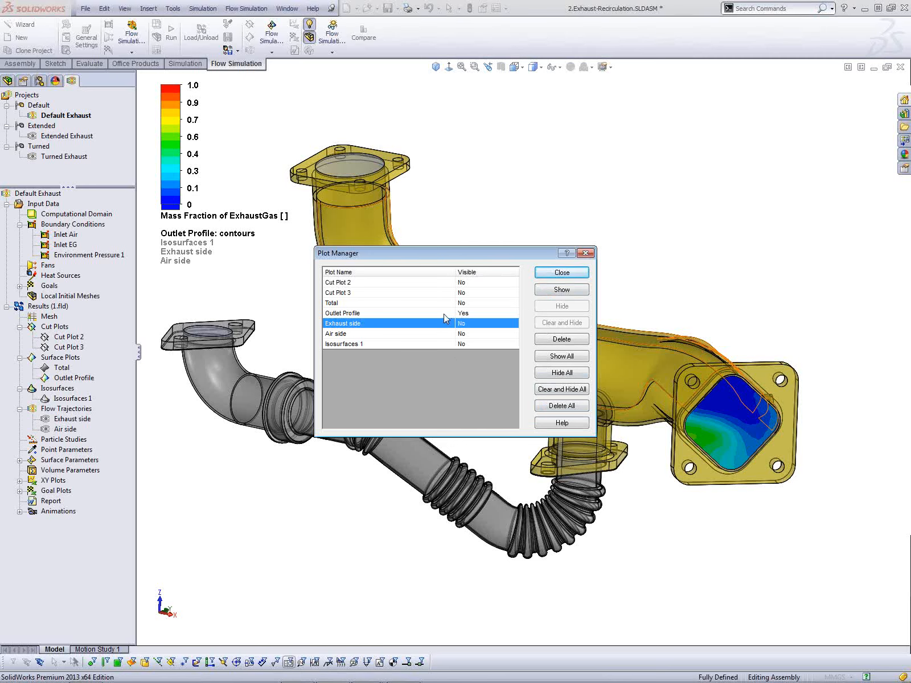
left_click(555, 277)
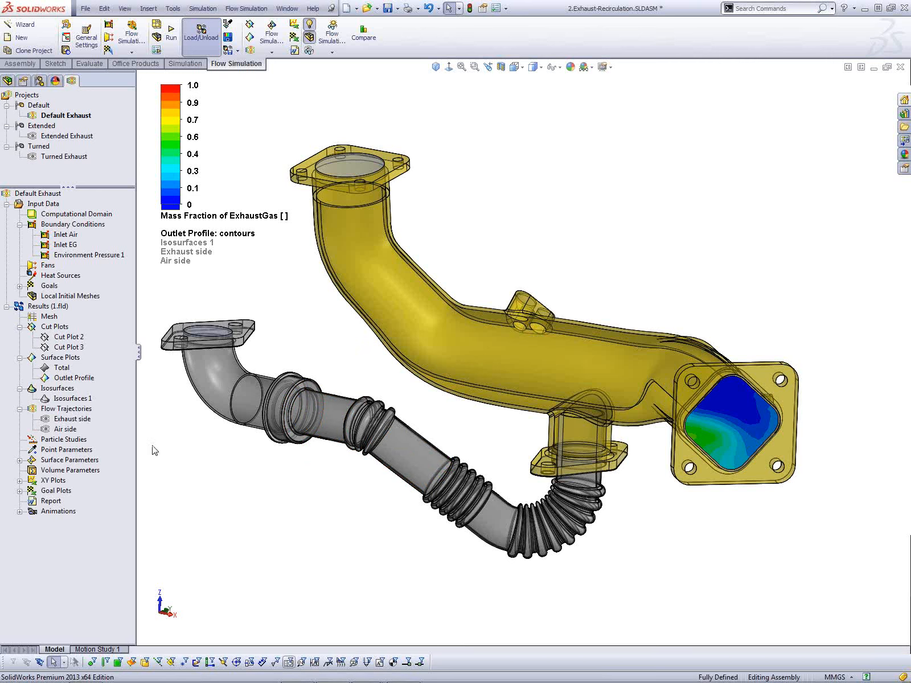
- Expand the Animations folder of the results and hide the Outlet Profile surface plot
left_click(19, 511)
right_click(63, 378)
left_click(88, 401)
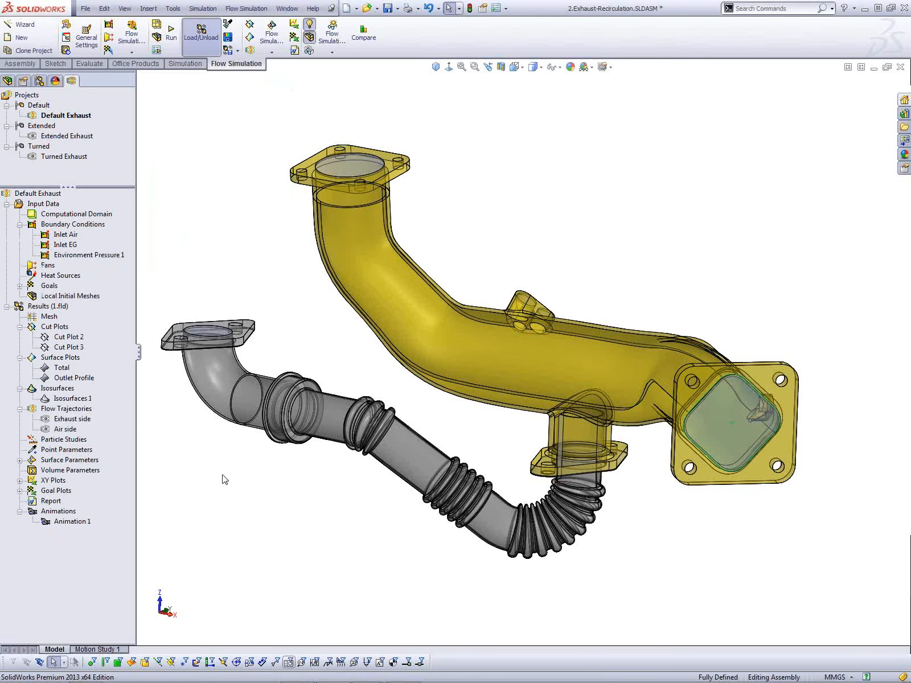
- Open Animation 1 for playback and expand its timeline to inspect the Total plot track and the assembly's first view key
right_click(80, 522)
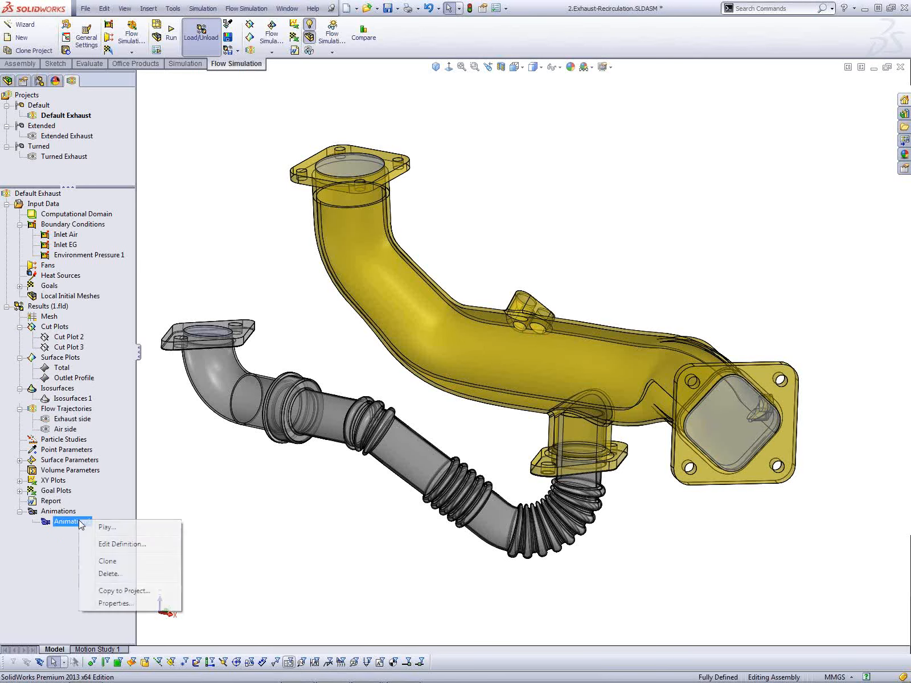
left_click(106, 527)
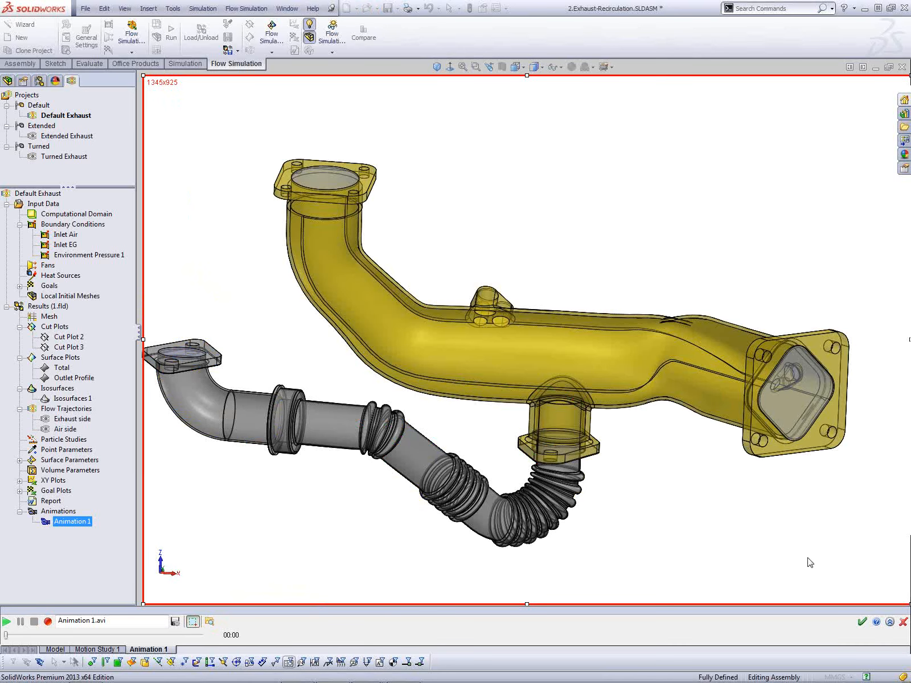
left_click(890, 622)
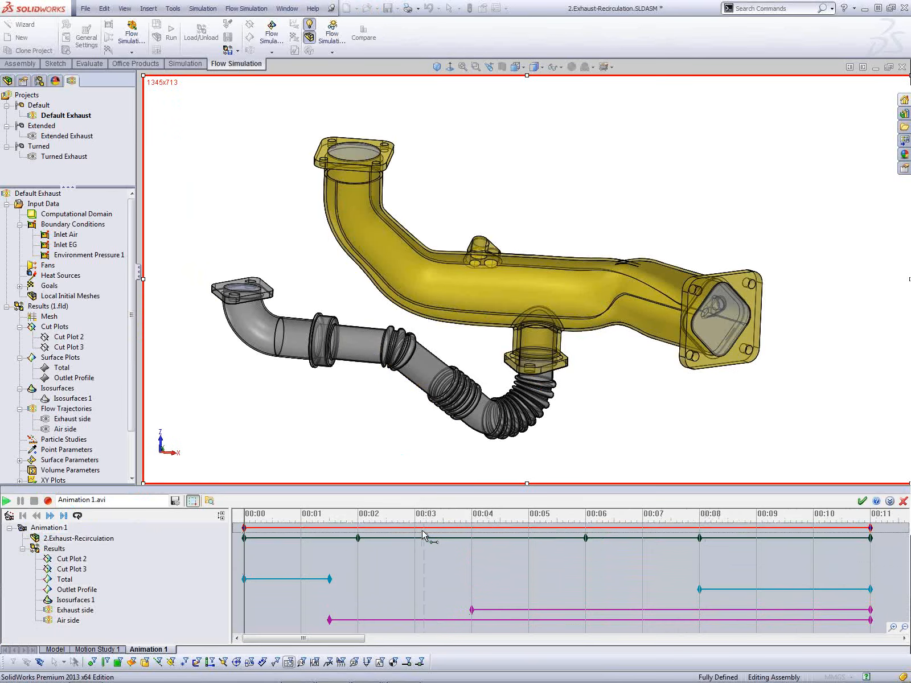
left_click(267, 580)
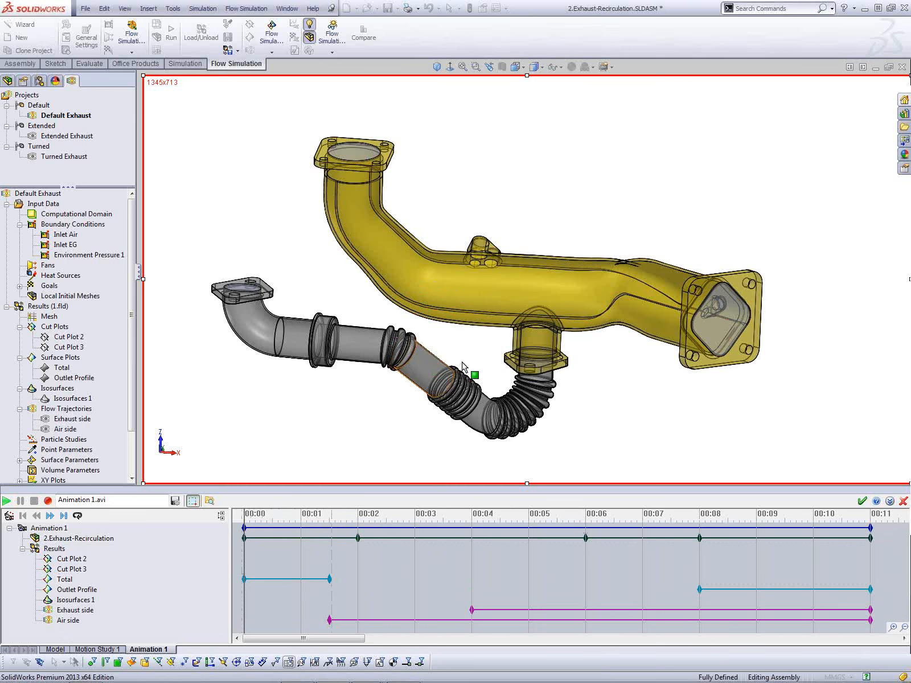
left_click(245, 538)
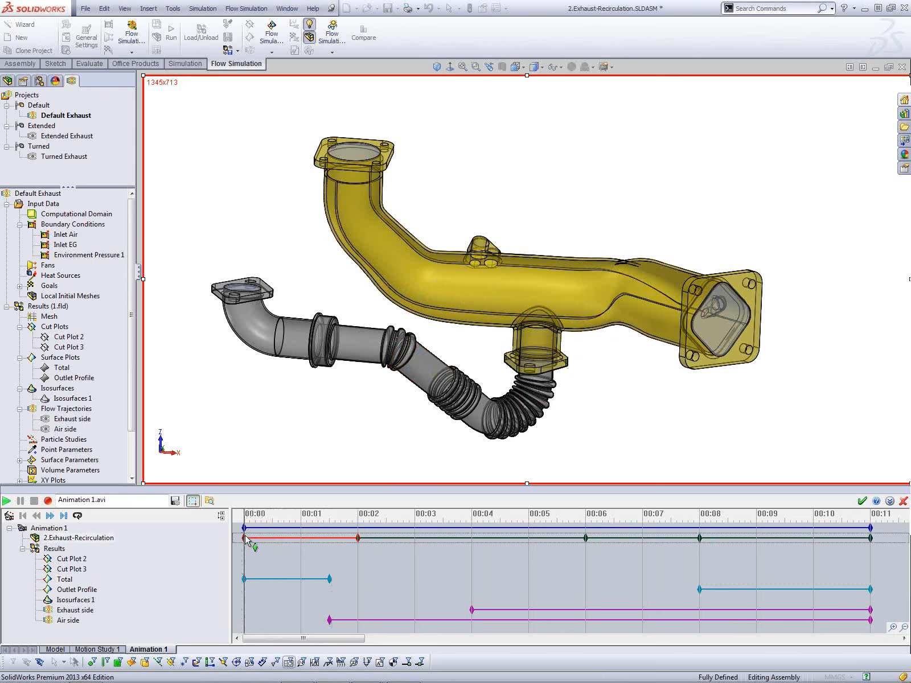
- Play Animation 1 from the start, pausing during the Total surface plot and again once the Air side trajectories begin
left_click(7, 501)
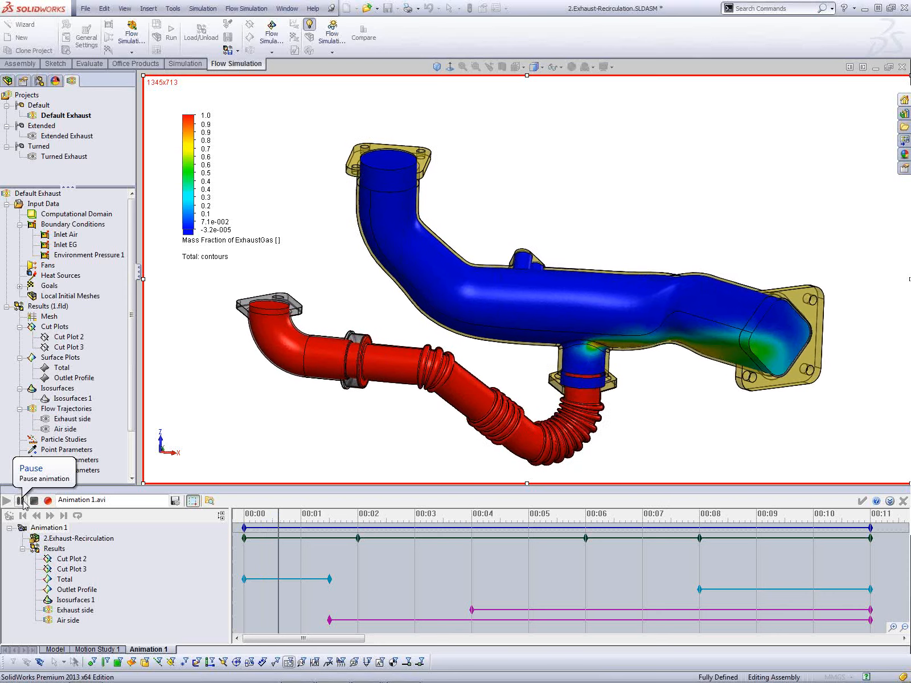
left_click(21, 501)
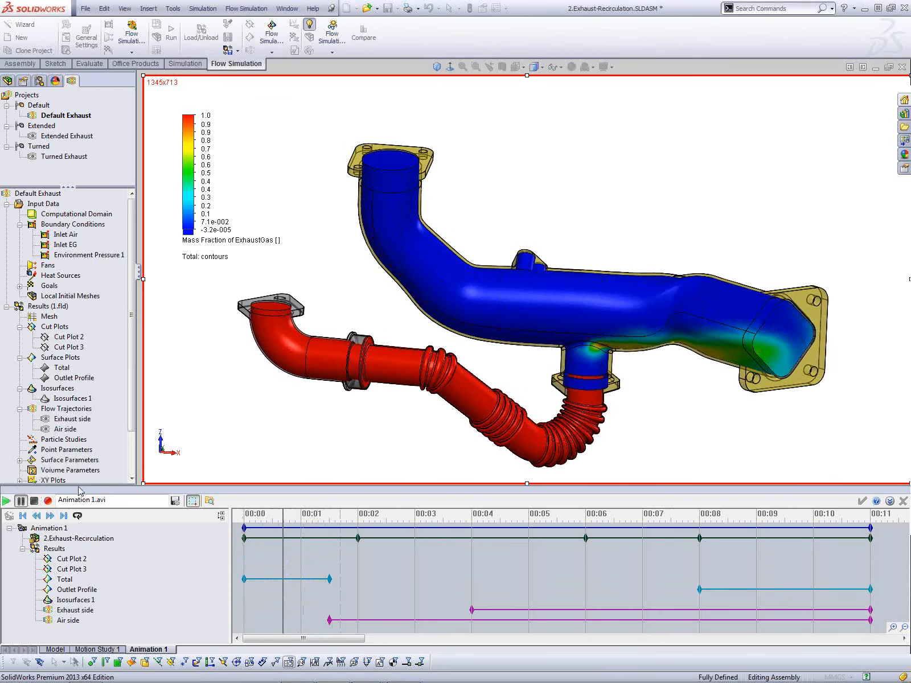
left_click(7, 501)
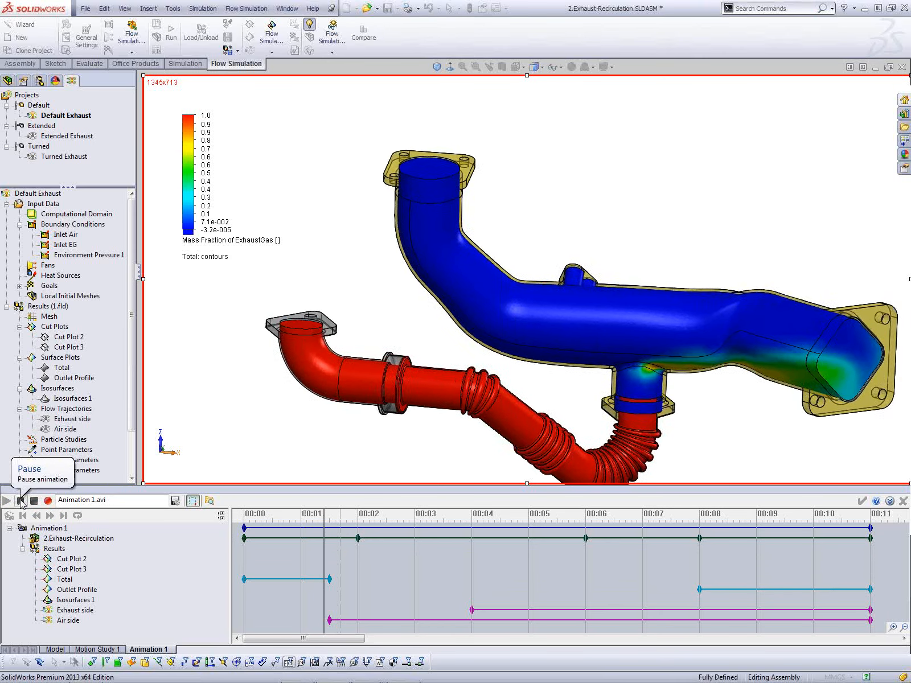
left_click(21, 501)
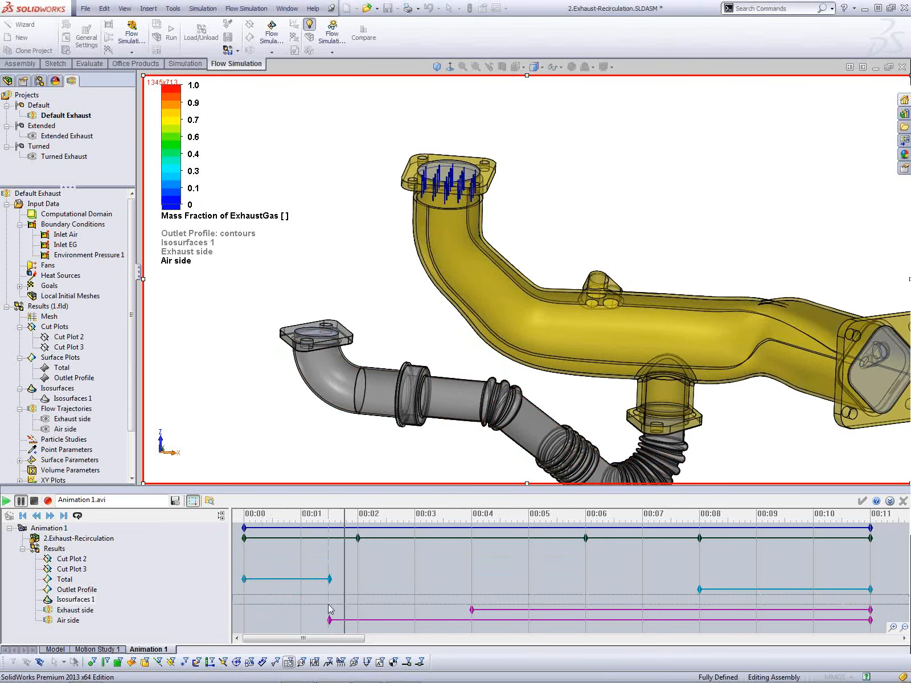
- Check the Air side start key and the assembly's 00:02 view key, play the rest of Animation 1 and close it
left_click(330, 620)
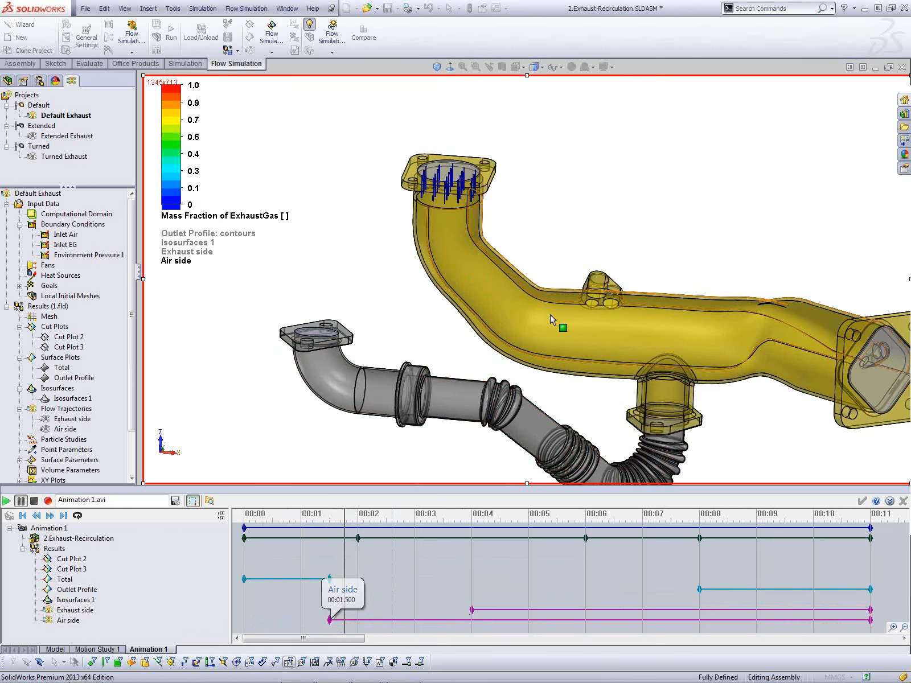
left_click(358, 538)
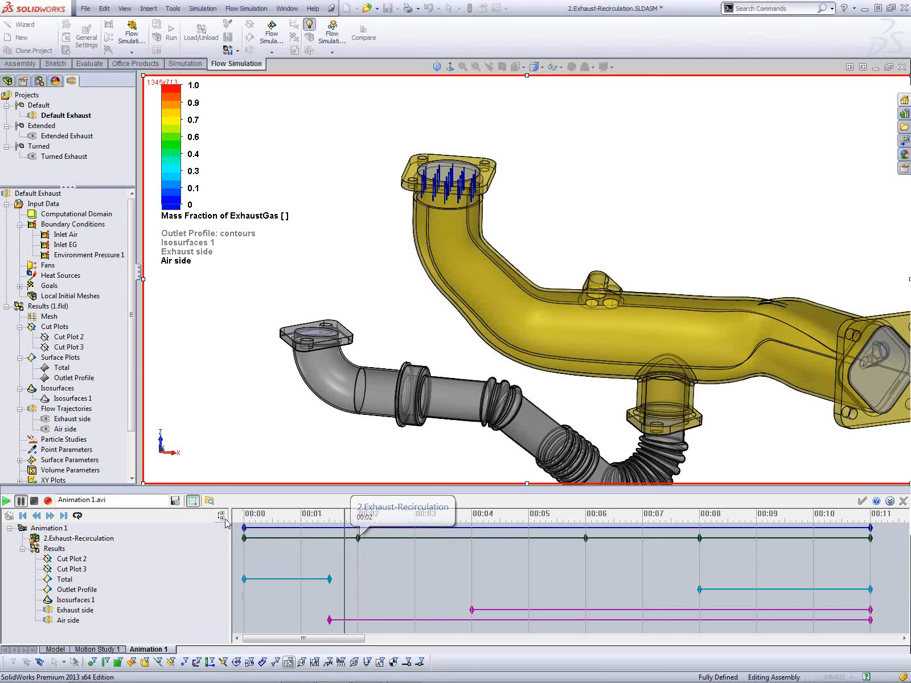
left_click(9, 502)
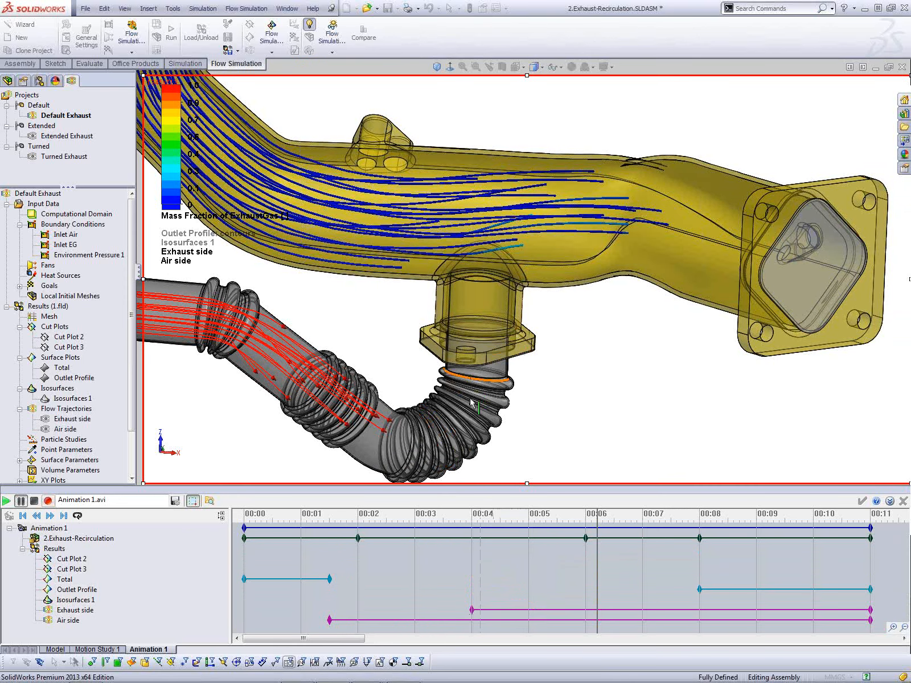
left_click(6, 501)
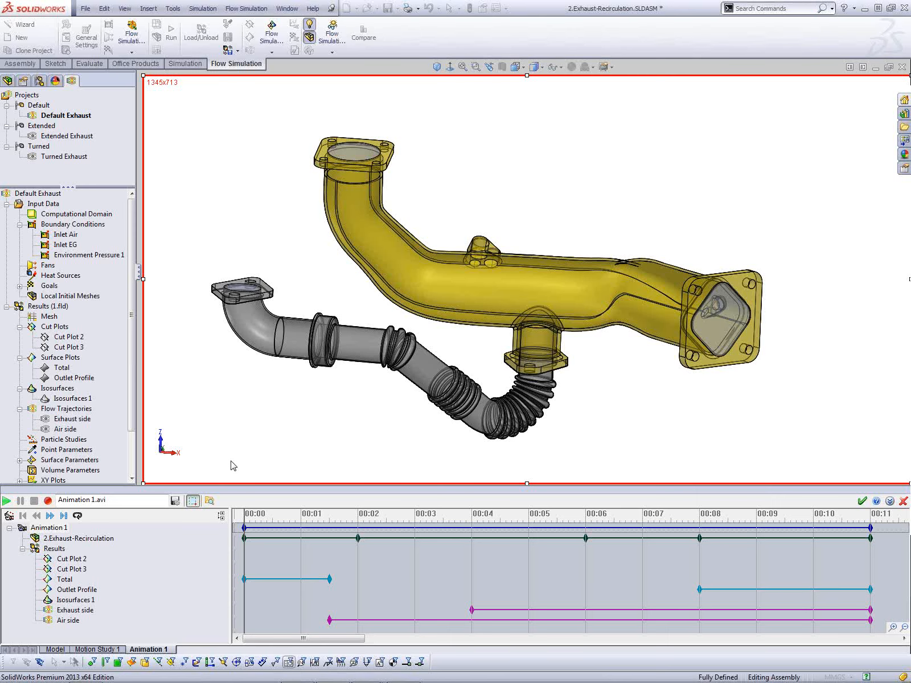
left_click(903, 502)
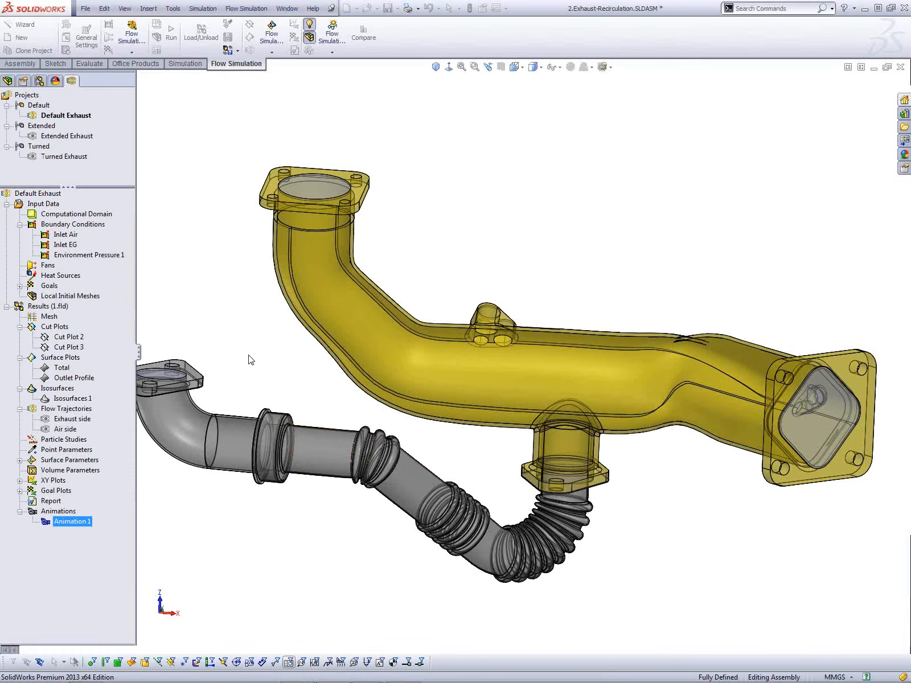
- Start recording a video of the results with the capture frame reduced to 1177x704 around the exhaust assembly
scroll(268, 402, "up", 1)
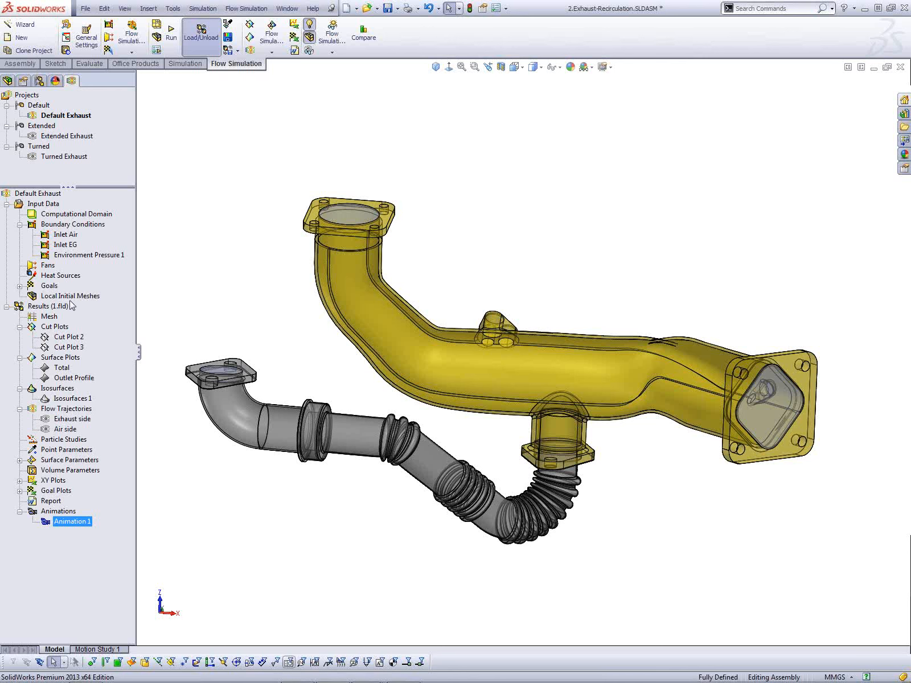
right_click(49, 310)
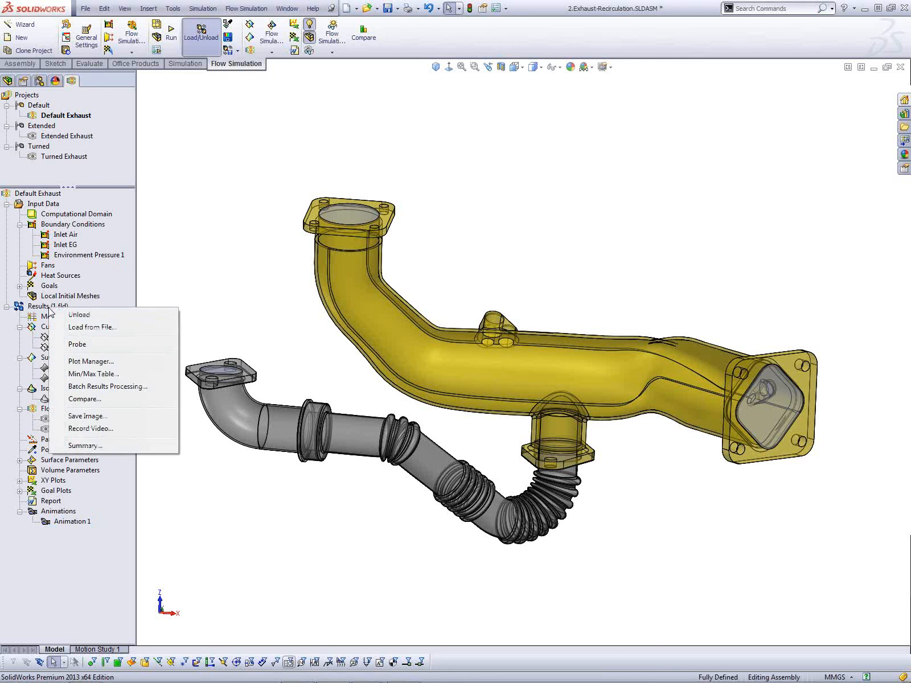
left_click(91, 429)
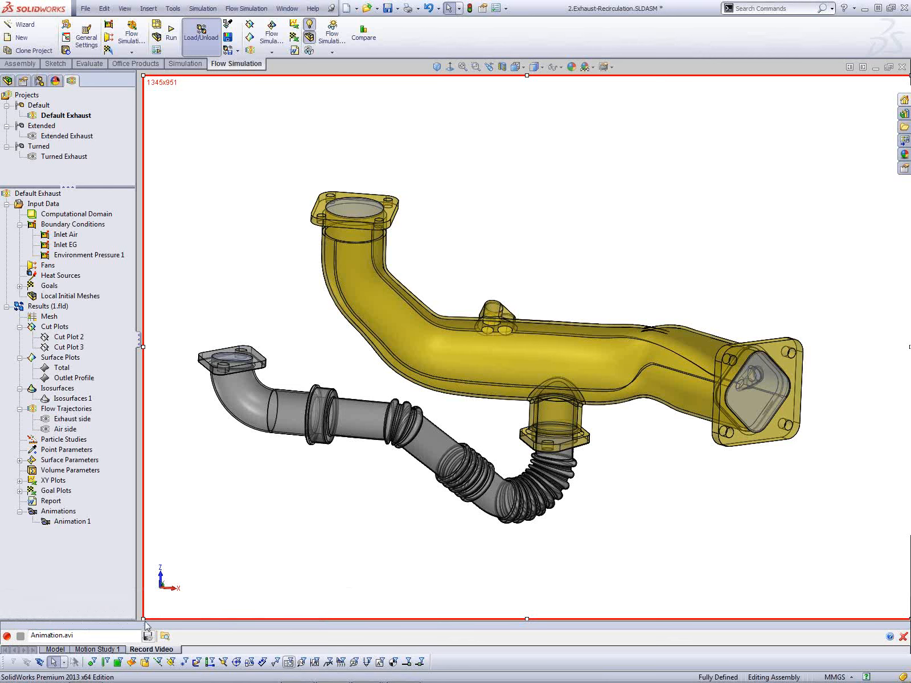
left_click_drag(145, 617, 183, 557)
mouse_move(314, 558)
left_mouse_down()
mouse_move(277, 571)
mouse_move(305, 566)
left_mouse_up()
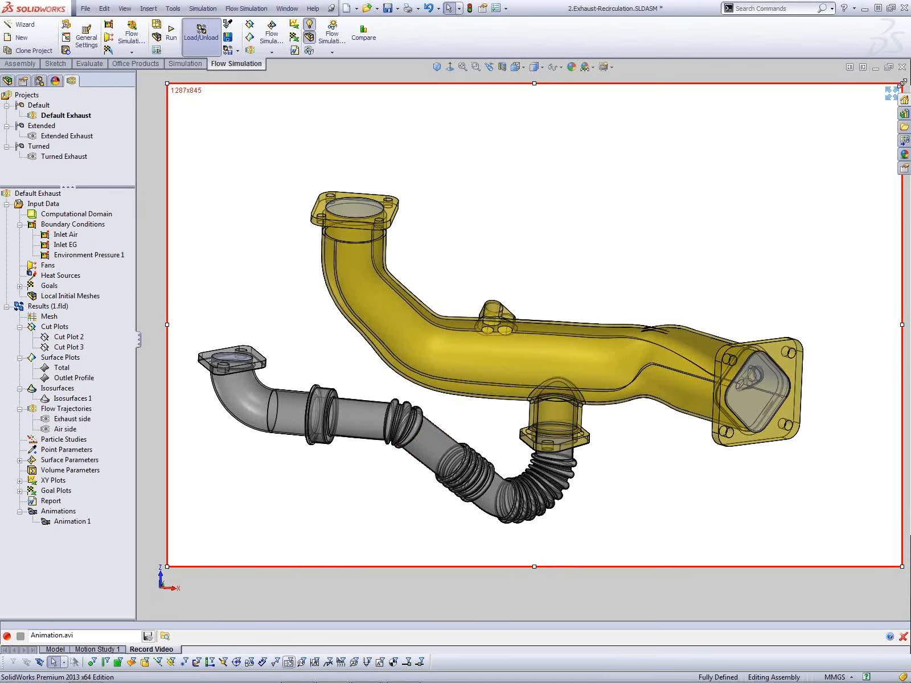
left_click_drag(901, 83, 839, 164)
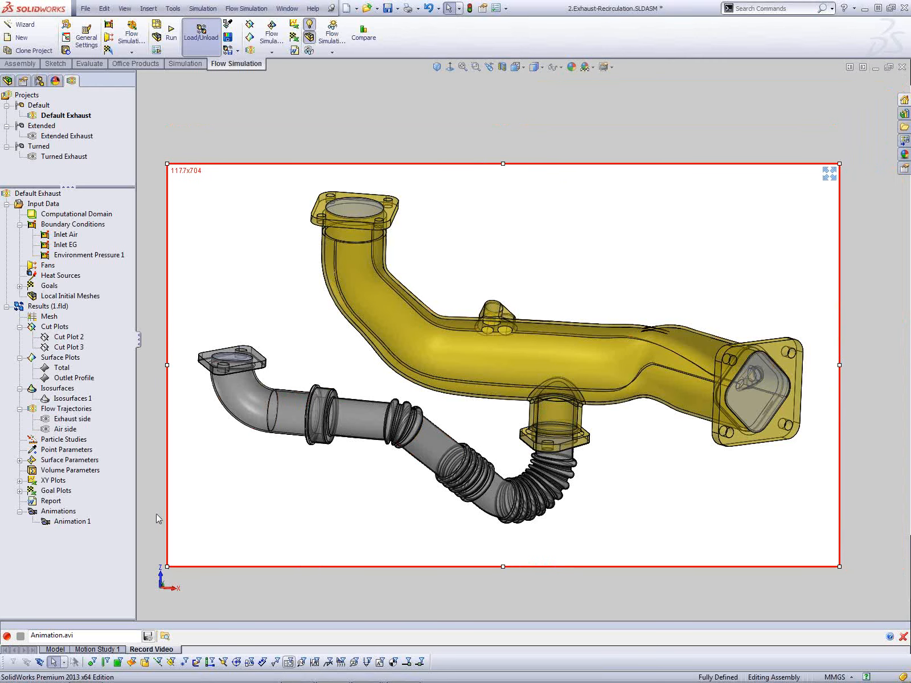
left_click(7, 635)
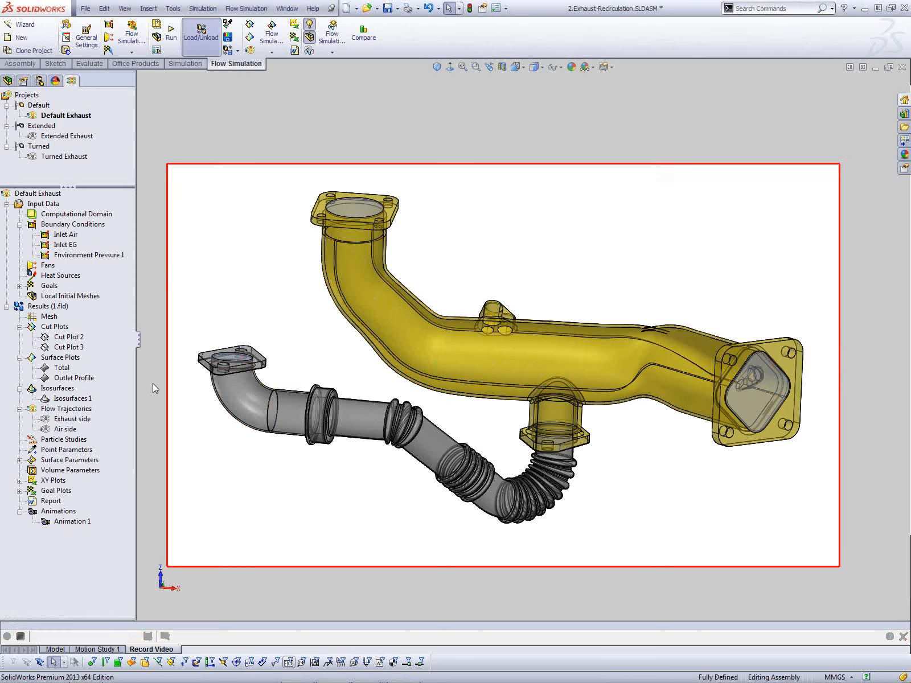
- Show Isosurfaces 1 and move its color bar inside the video capture frame, above the gray pipe's inlet flange
right_click(69, 399)
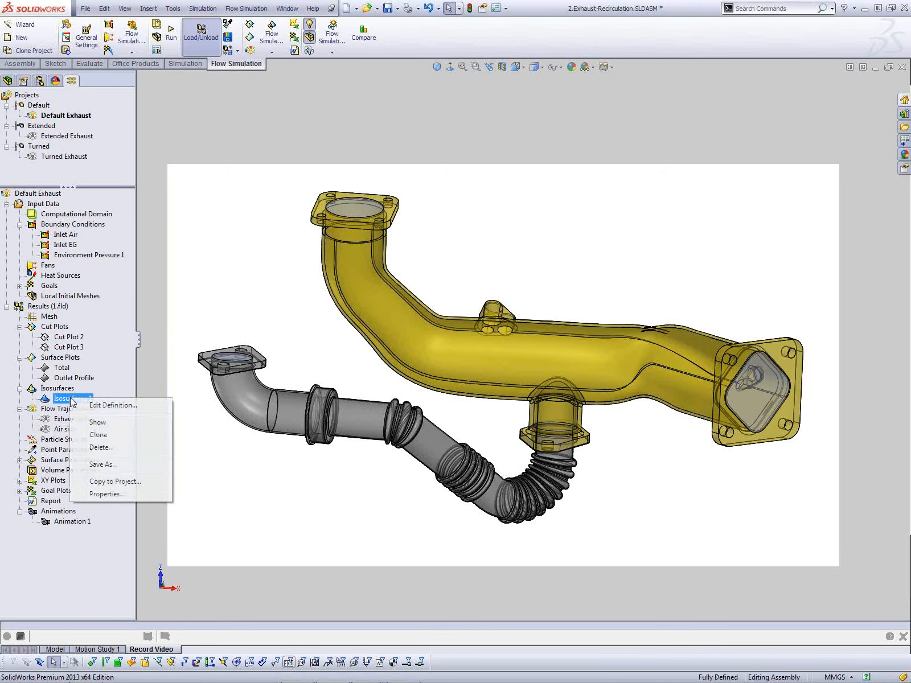
left_click(96, 423)
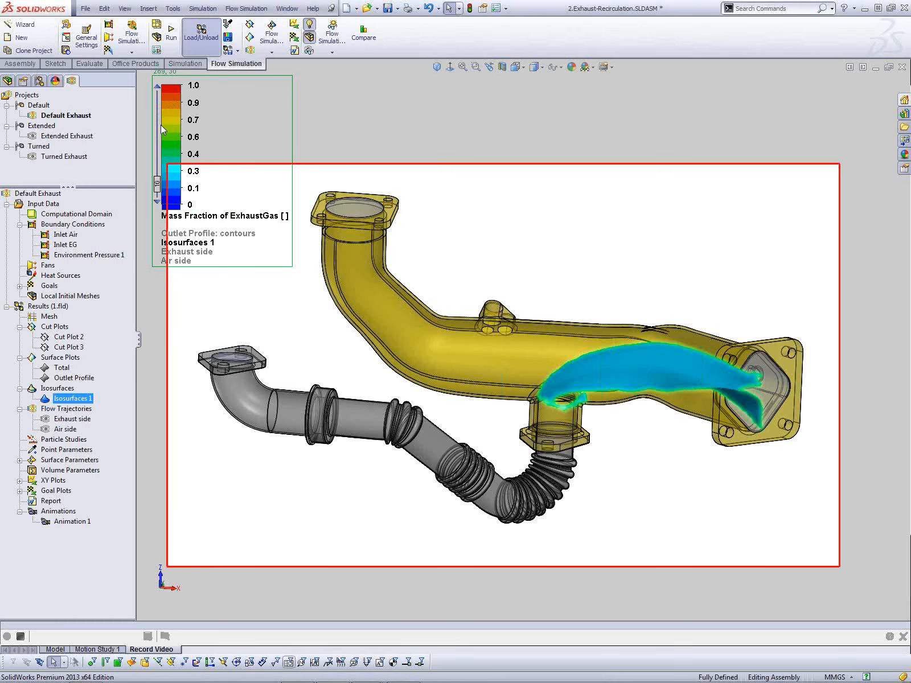
left_click_drag(166, 125, 202, 223)
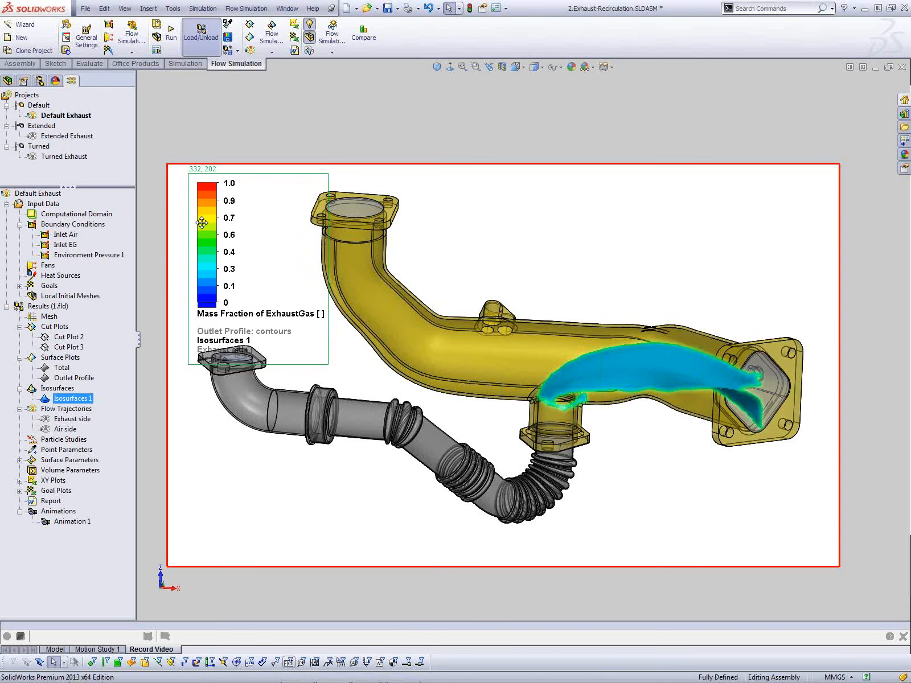
- Lower the Mass Fraction of ExhaustGas value of Isosurfaces 1 gradually, to about 0.126 and on to about 0.027
right_click(72, 401)
left_click(111, 405)
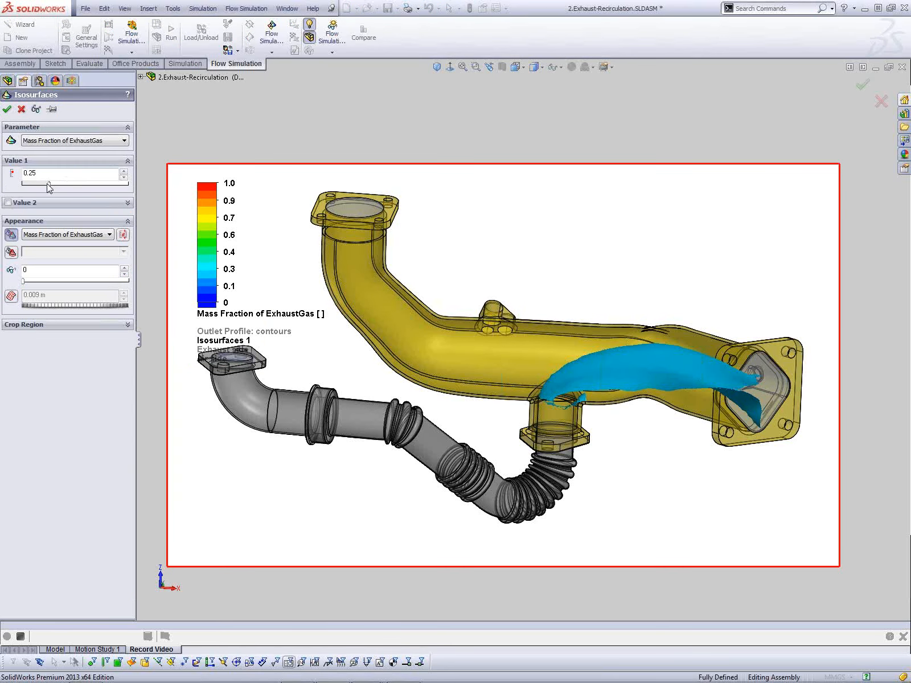
left_click_drag(44, 188, 36, 188)
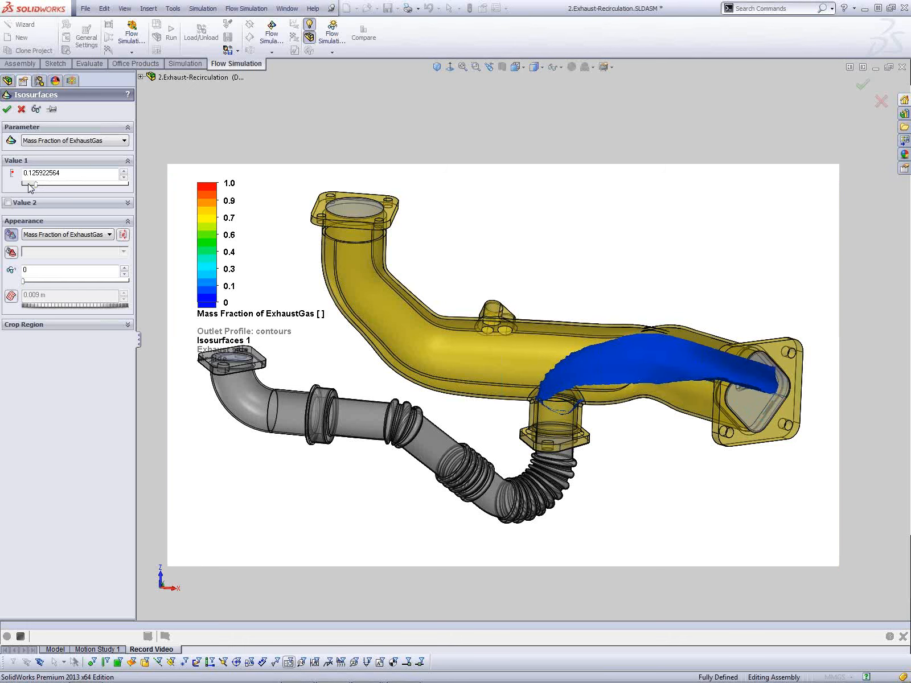
left_click(26, 185)
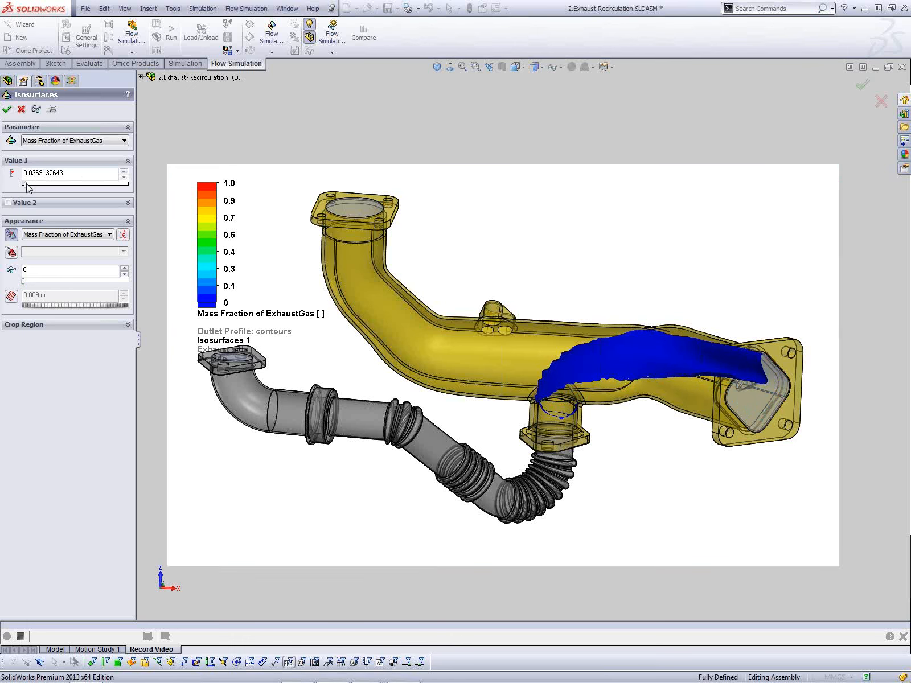
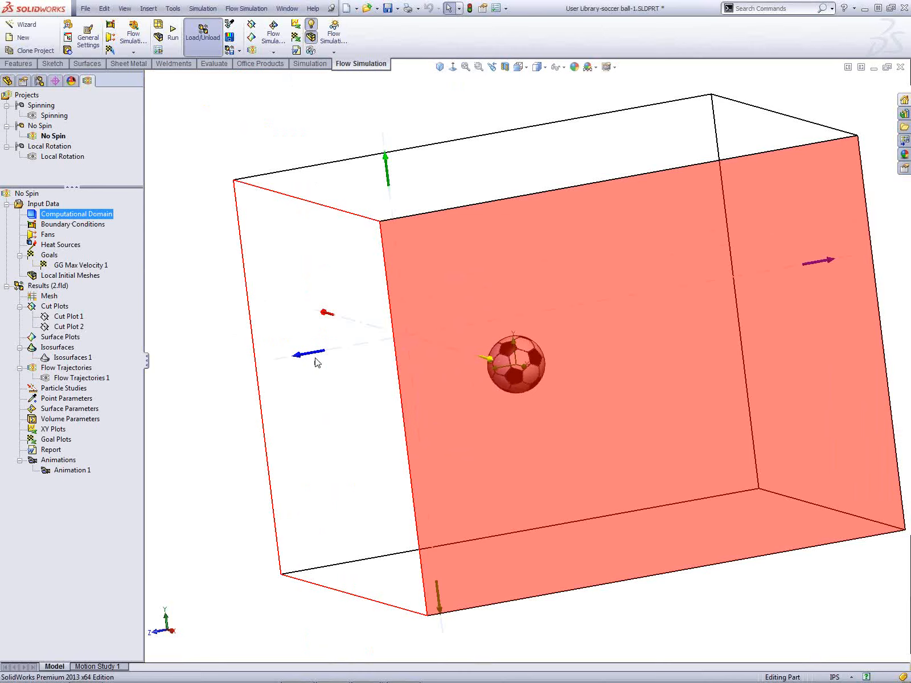
- Examine the No Spin project's computational domain from different angles and the soccer ball up close, then collapse the Goals folder
left_click(171, 331)
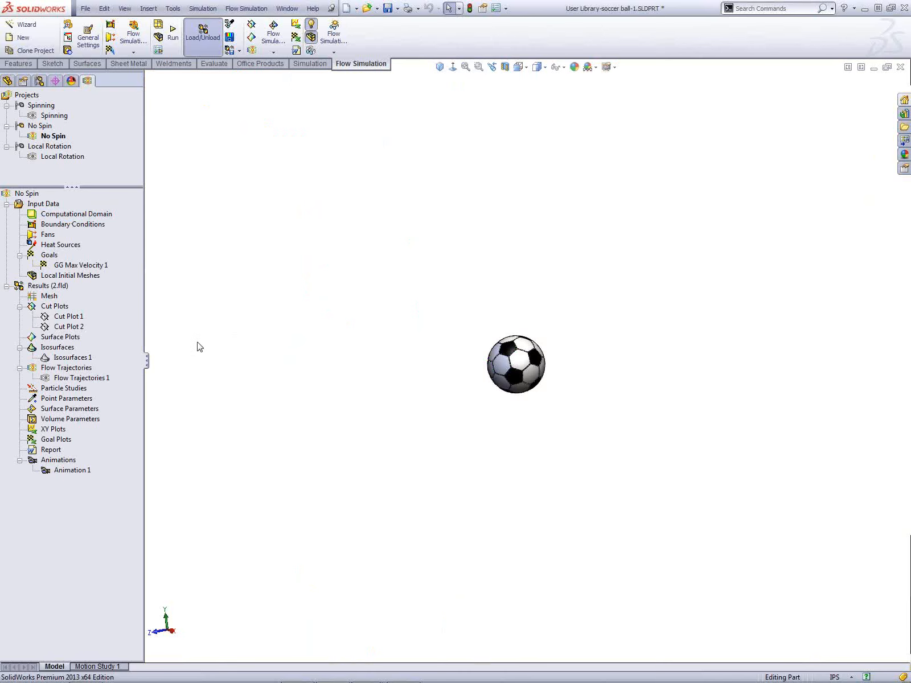
left_click(86, 215)
middle_click_drag(198, 336, 226, 353)
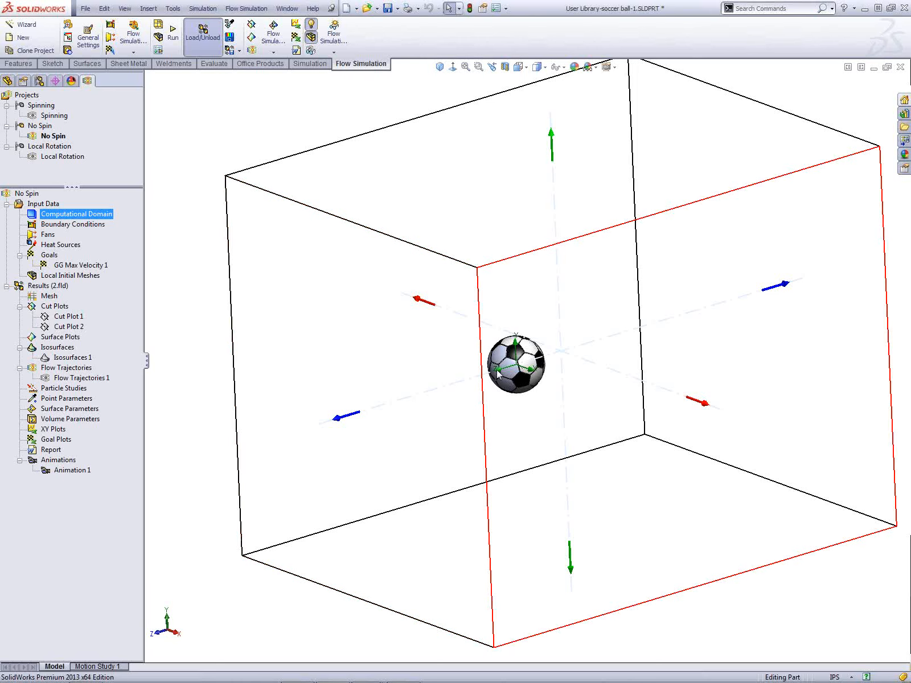
middle_click_drag(339, 402, 530, 391)
scroll(532, 373, "down", 5)
scroll(543, 250, "down", 4)
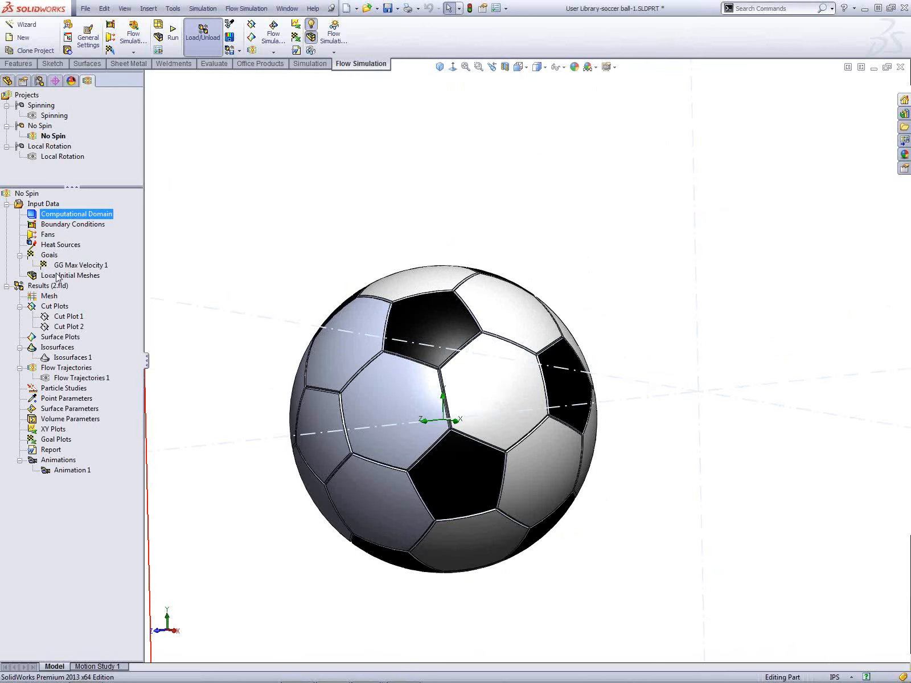
left_click(20, 256)
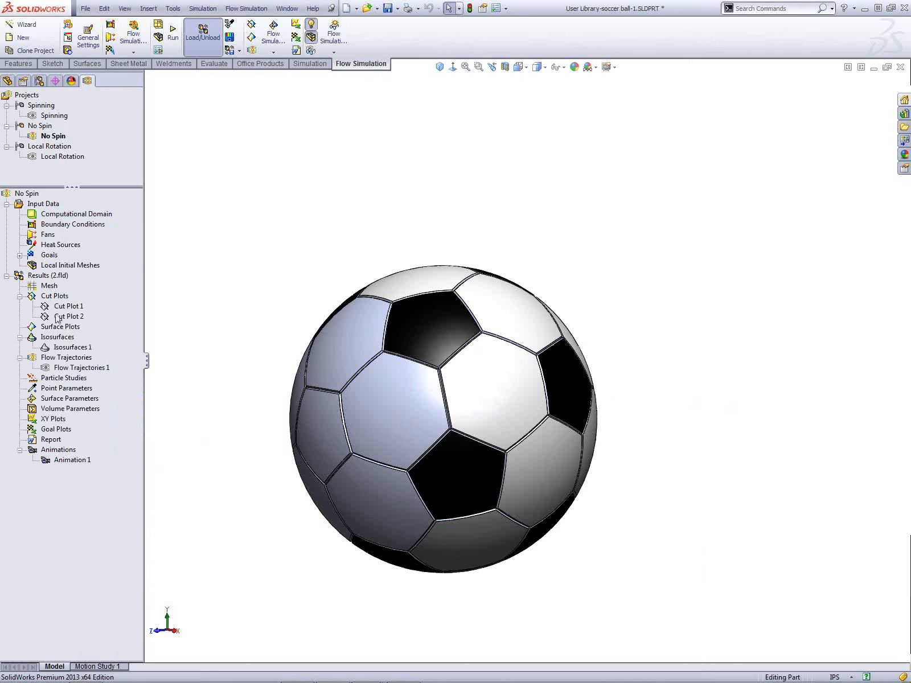
- Show Cut Plot 1 of the No Spin results around the soccer ball
left_click(58, 307)
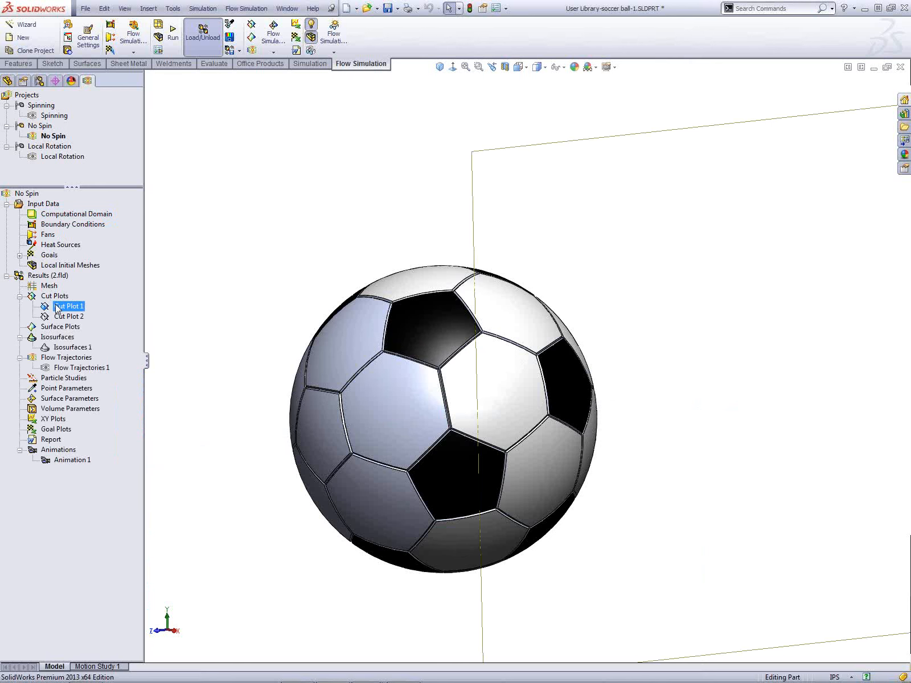
right_click(57, 308)
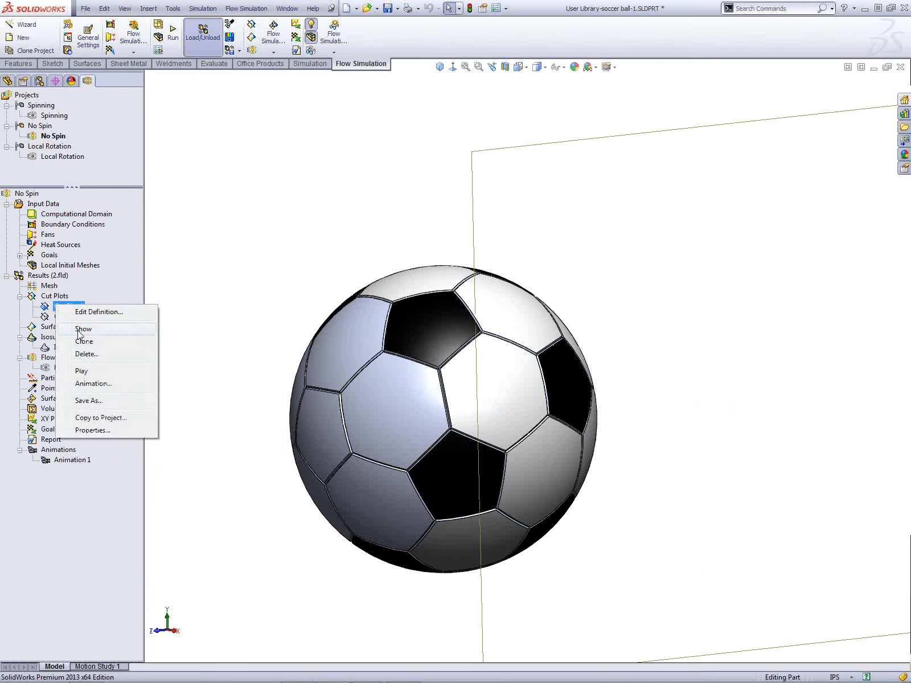
left_click(80, 332)
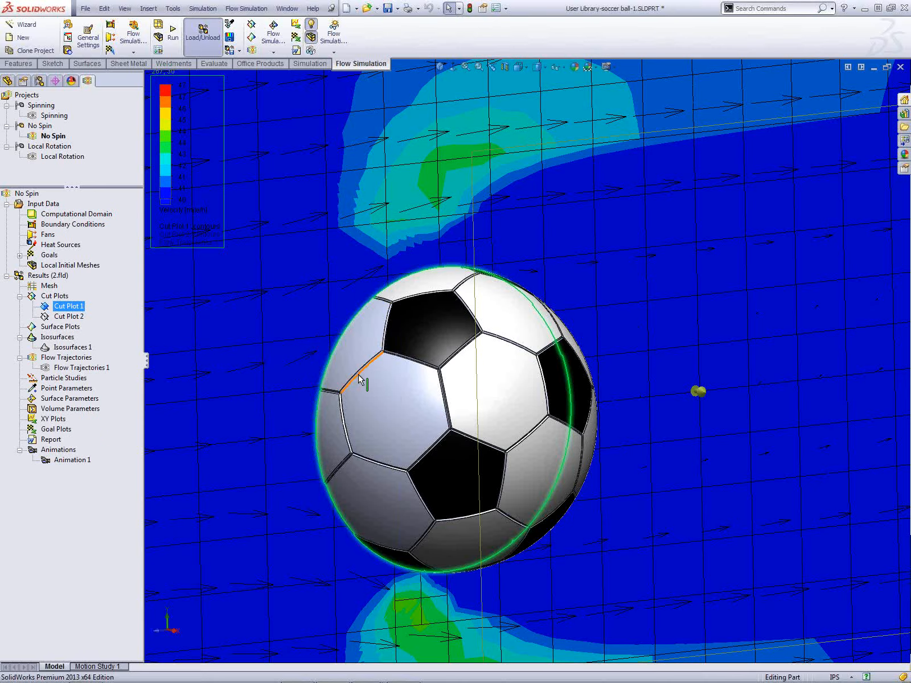
left_click(359, 375)
scroll(360, 375, "up", 3)
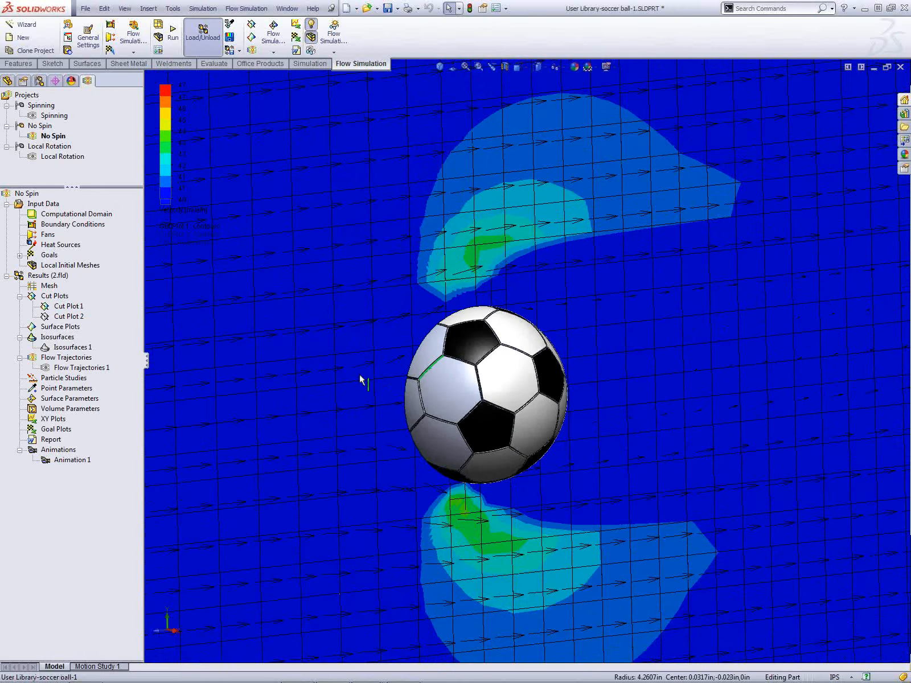
- Examine the velocity contours and flow vectors of Cut Plot 1 upstream, around and behind the soccer ball
scroll(362, 376, "up", 2)
middle_click_drag(424, 341, 384, 317)
scroll(594, 358, "down", 4)
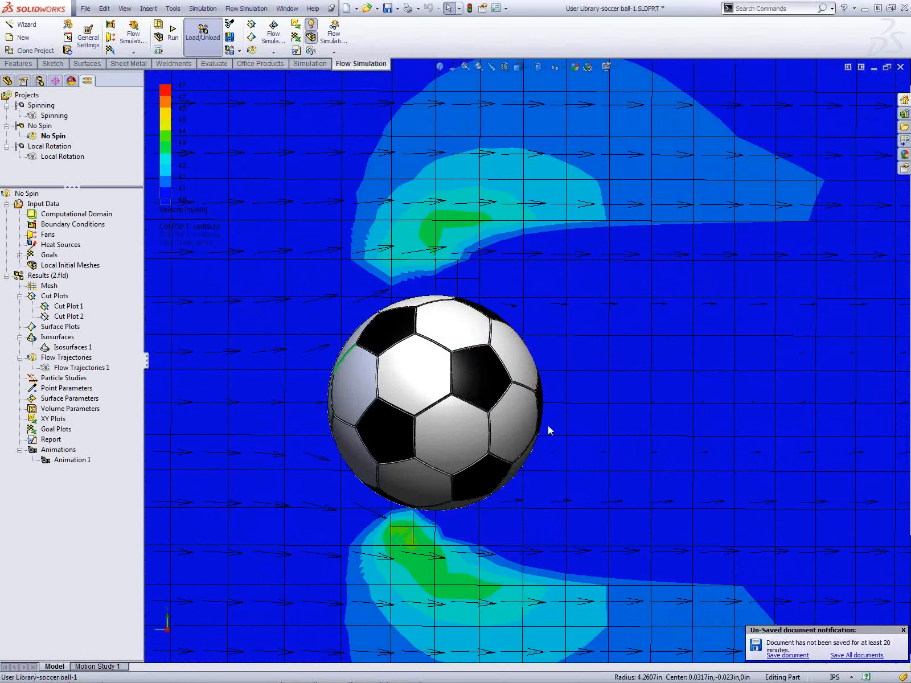
scroll(340, 355, "up", 2)
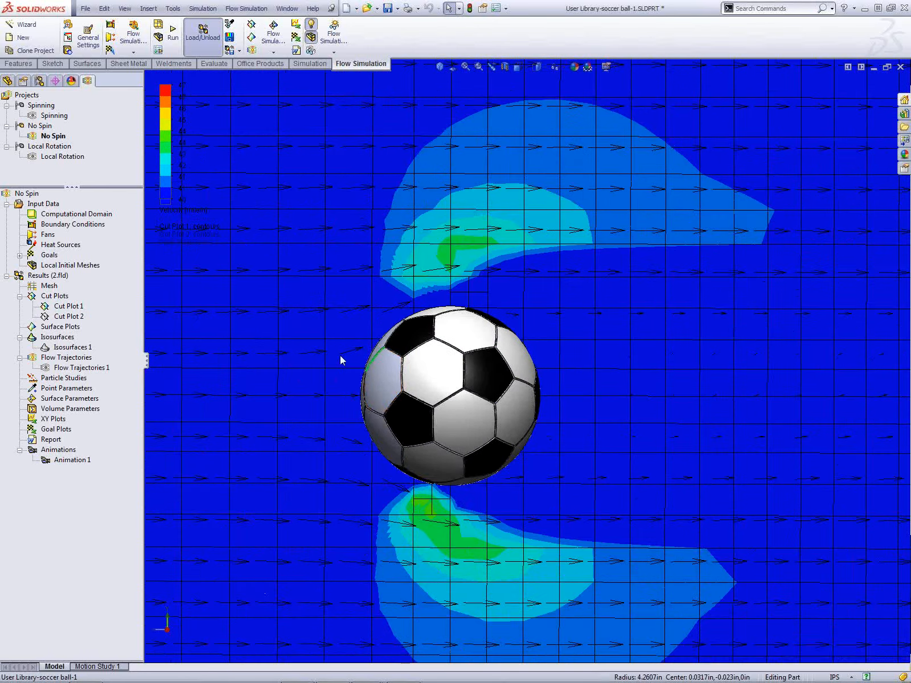
scroll(350, 317, "up", 1)
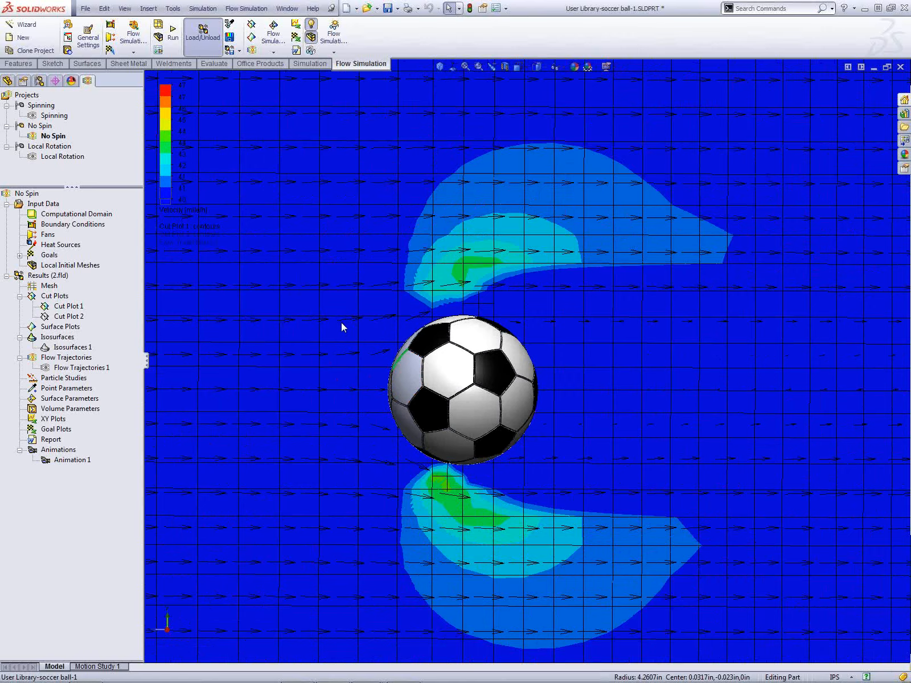
middle_click_drag(342, 322, 626, 315, "ctrl")
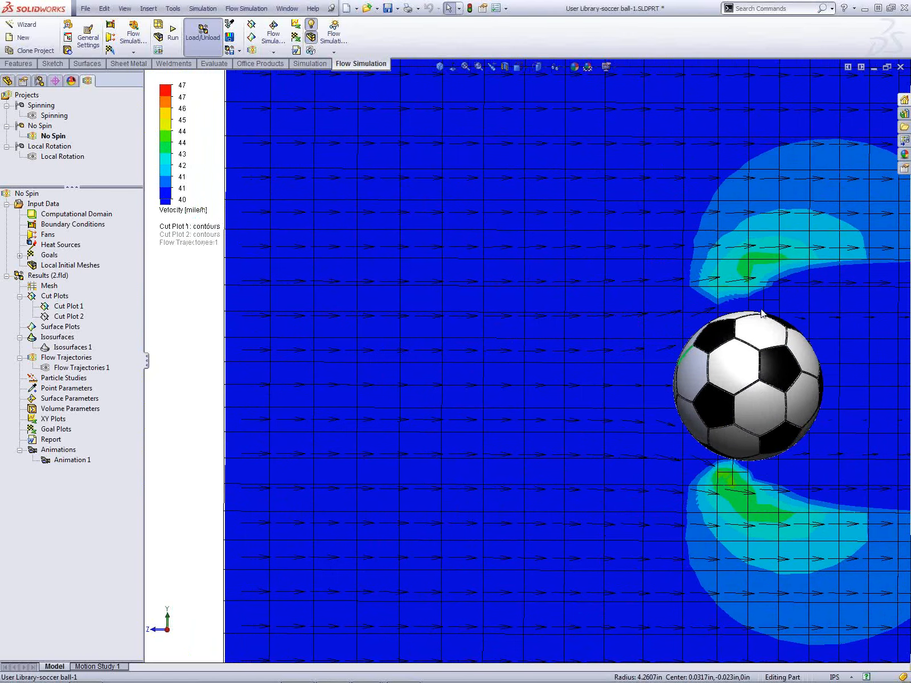
scroll(849, 328, "down", 2)
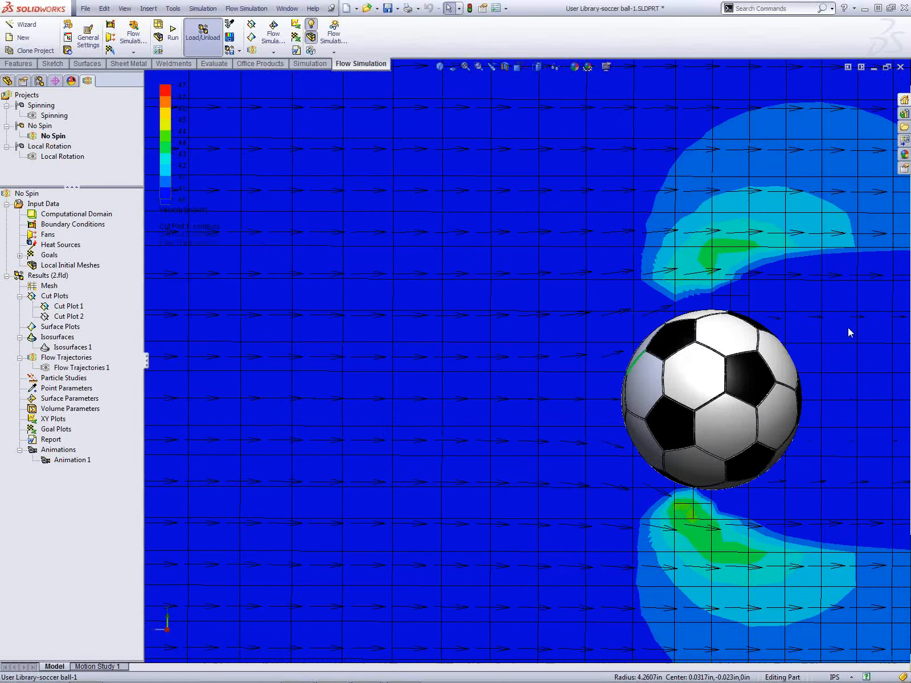
scroll(804, 420, "up", 1)
scroll(800, 420, "down", 3)
middle_click_drag(737, 427, 614, 450)
- Hide Cut Plot 1 so only the soccer ball is displayed
right_click(57, 307)
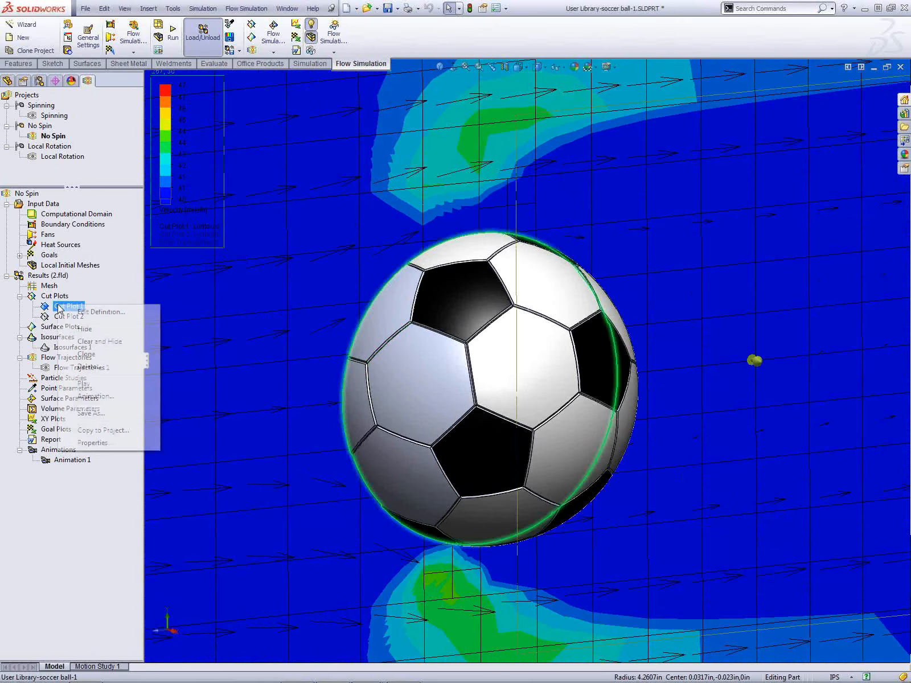
left_click(85, 328)
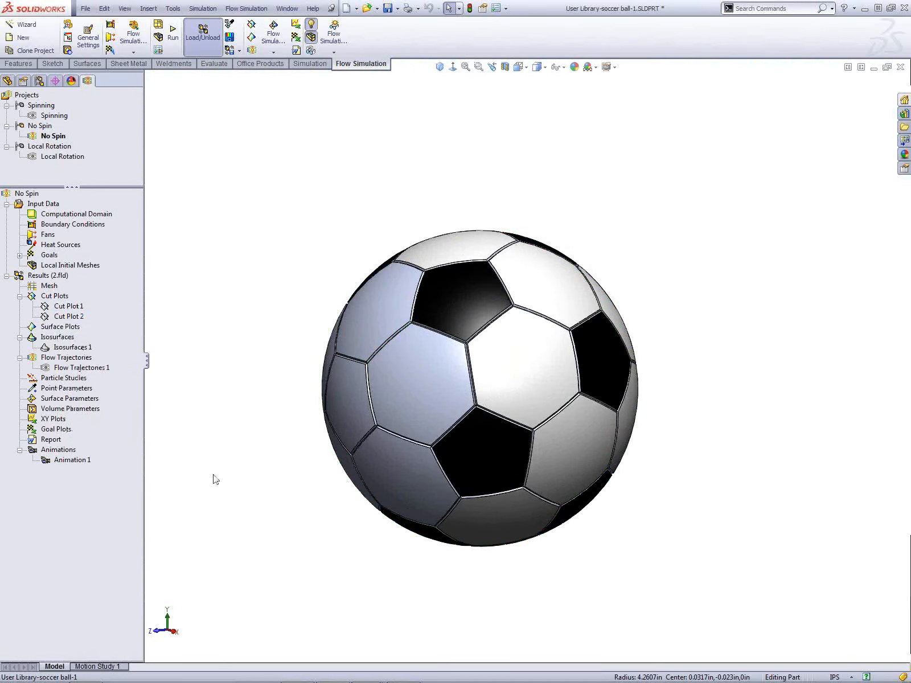
scroll(622, 400, "down", 1)
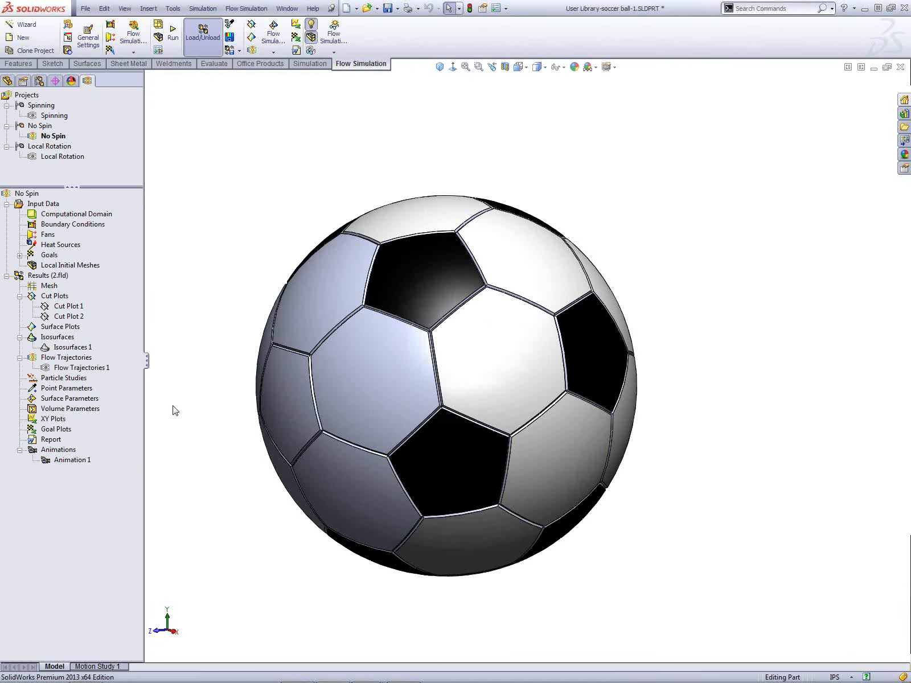
- Show Flow Trajectories 1 and examine its velocity-coloured spheres around the soccer ball from near and far
right_click(83, 369)
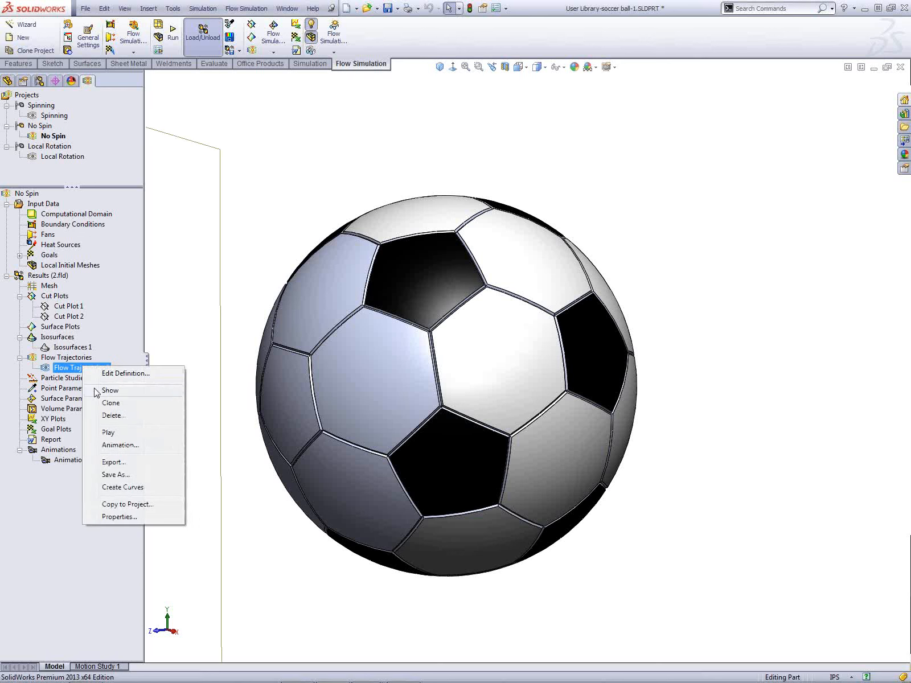
left_click(100, 391)
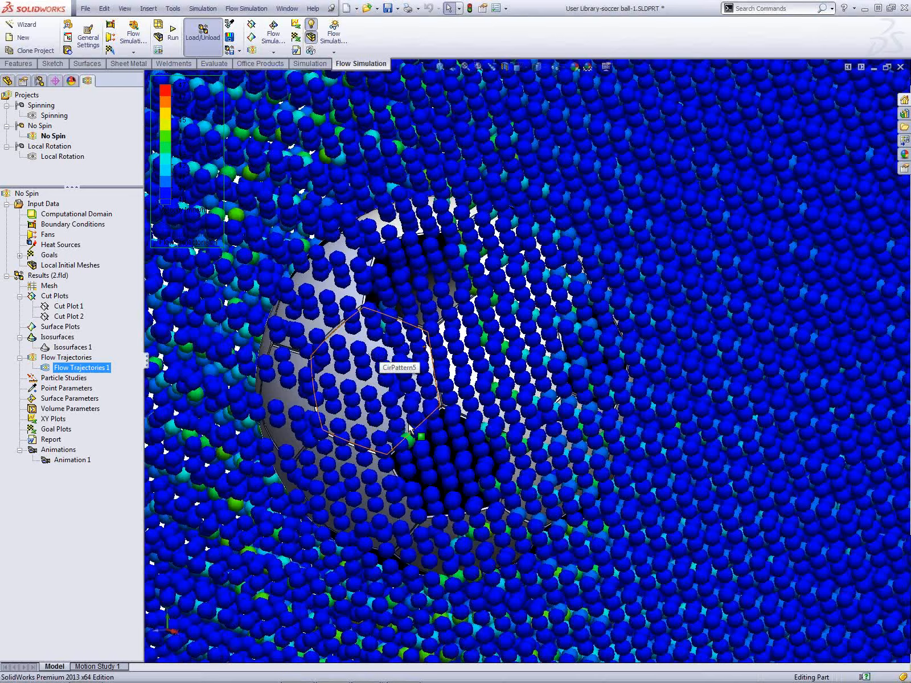
left_click(409, 425)
scroll(599, 408, "up", 3)
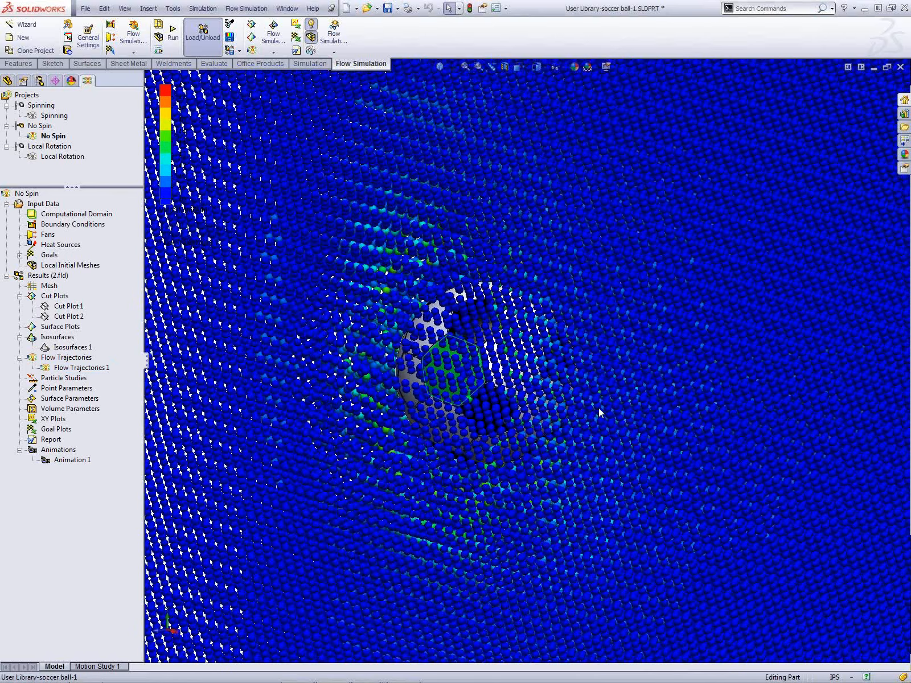
scroll(597, 408, "up", 2)
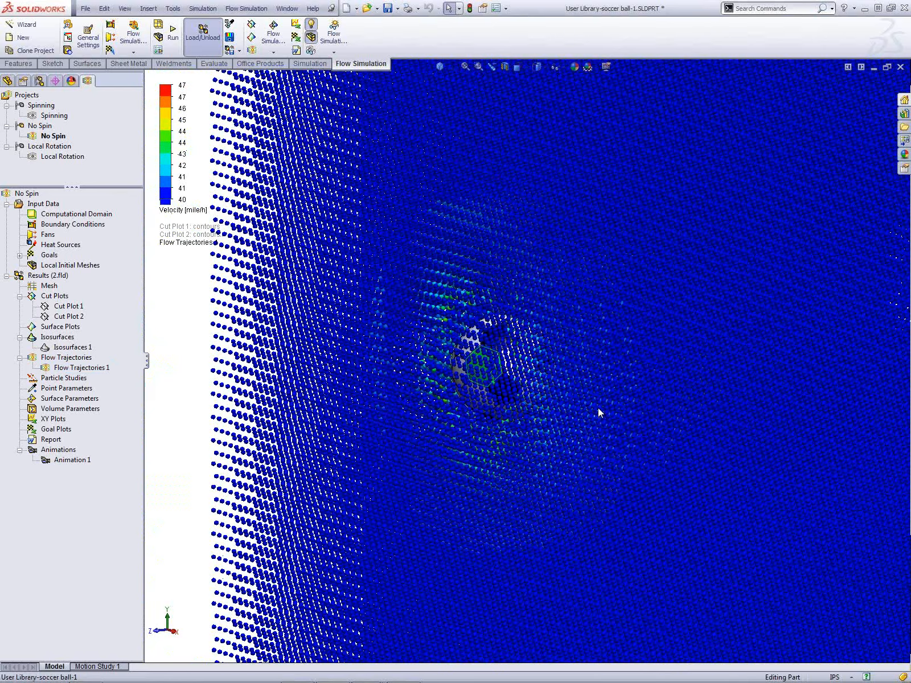
scroll(598, 407, "down", 3)
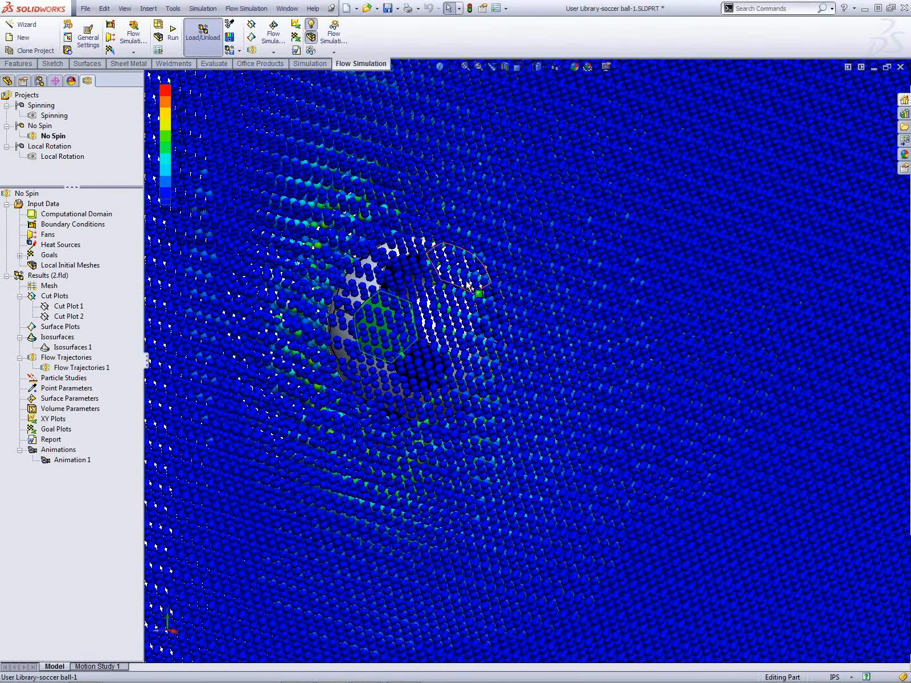
scroll(477, 291, "down", 2)
scroll(498, 300, "down", 1)
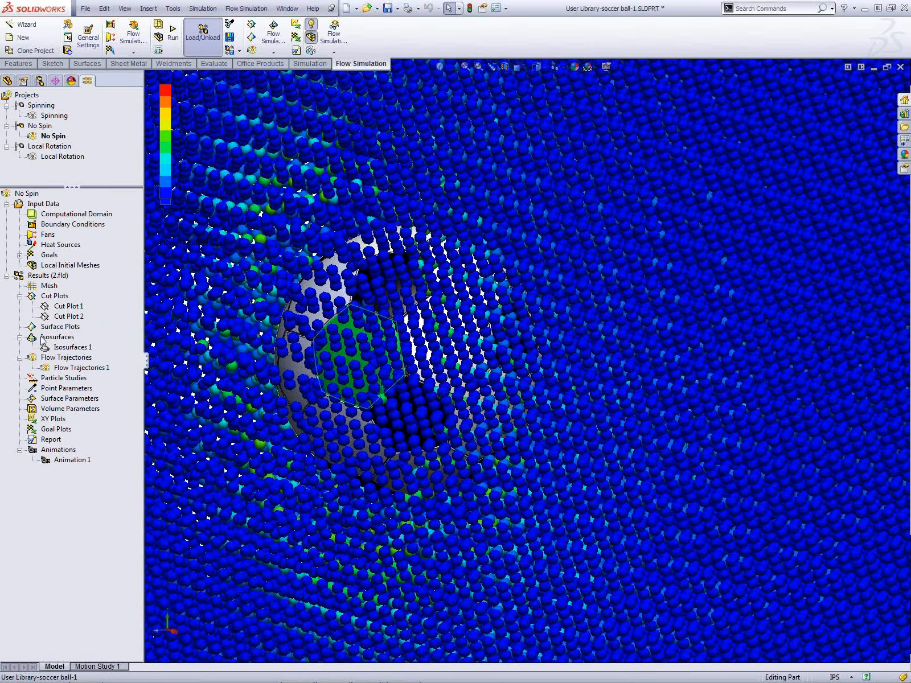
- Hide Flow Trajectories 1 in the No Spin results
left_click(62, 369)
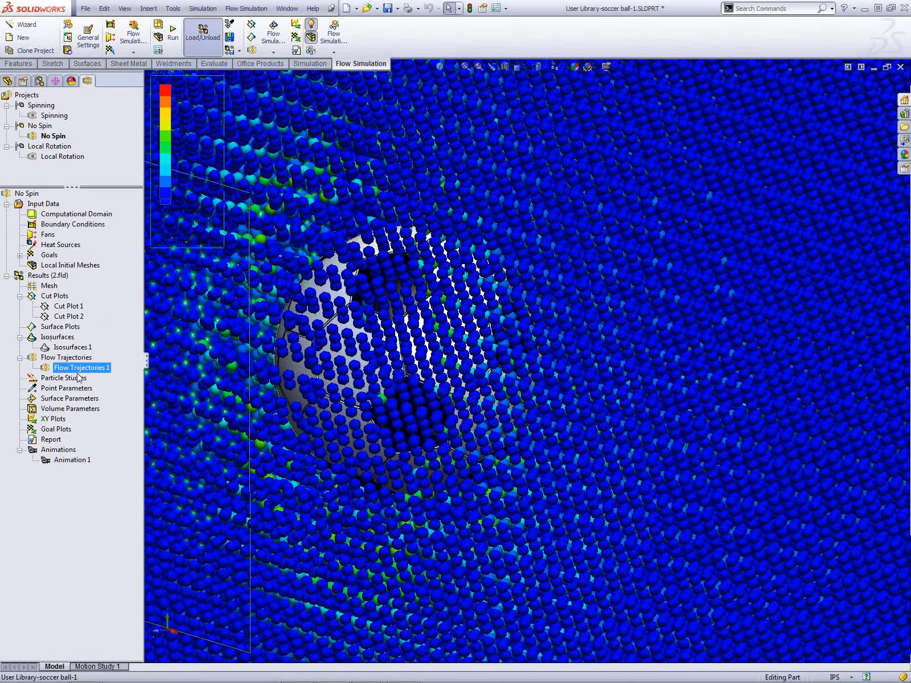
right_click(84, 376)
left_click(91, 389)
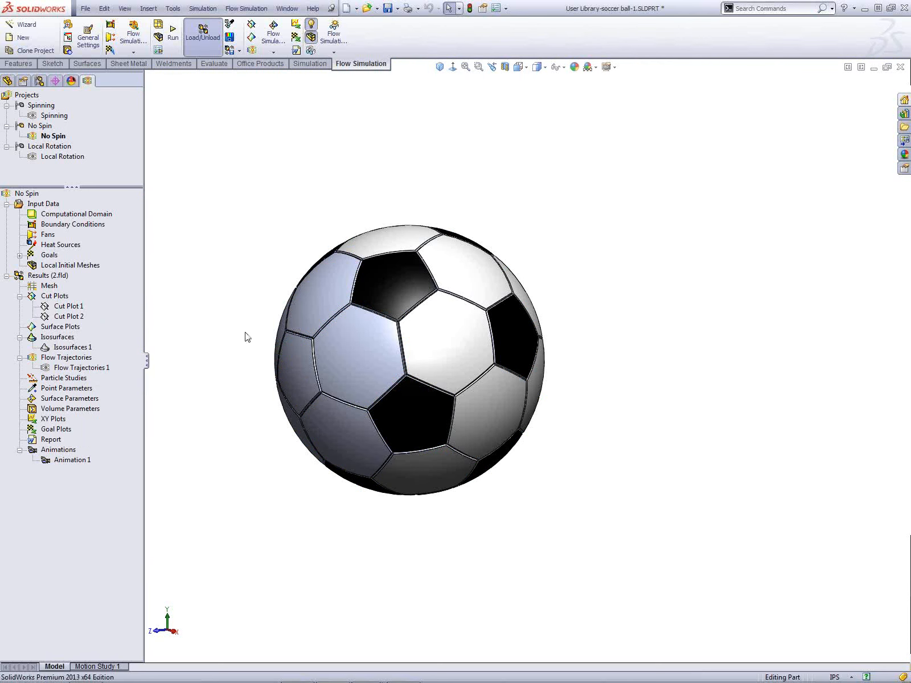
- Create a new results animation and give Flow Trajectories 1 control points spanning 00:00 to 00:10
scroll(245, 332, "down", 2)
scroll(778, 354, "up", 1)
scroll(778, 353, "down", 1)
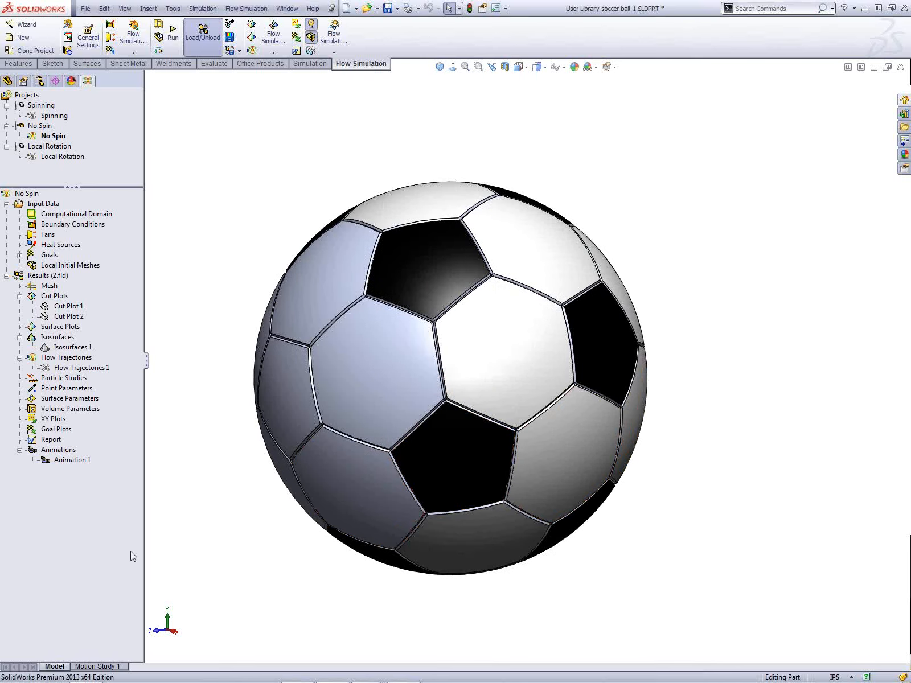
right_click(55, 453)
left_click(80, 455)
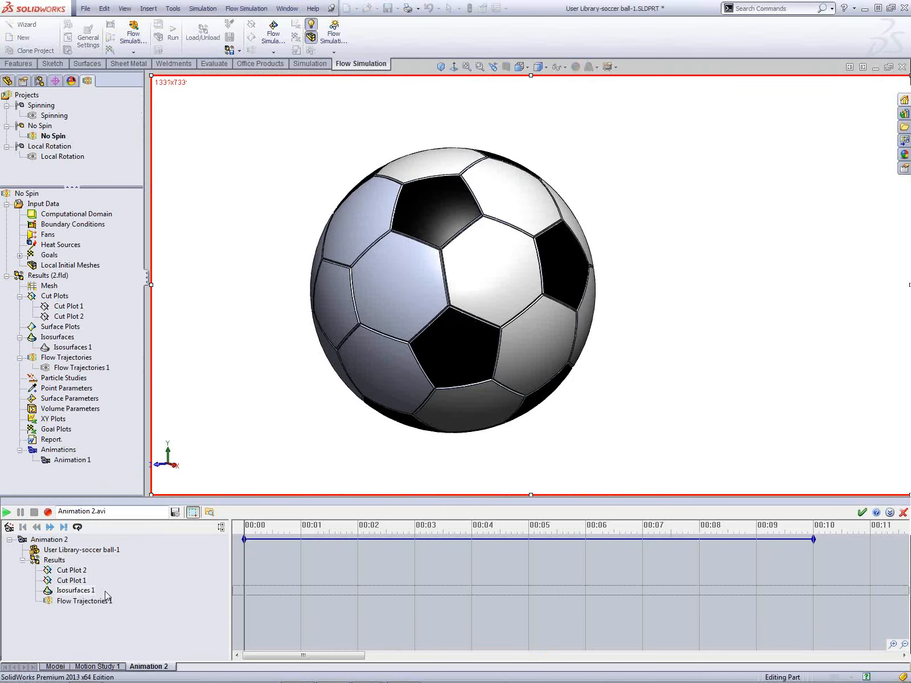
right_click(246, 604)
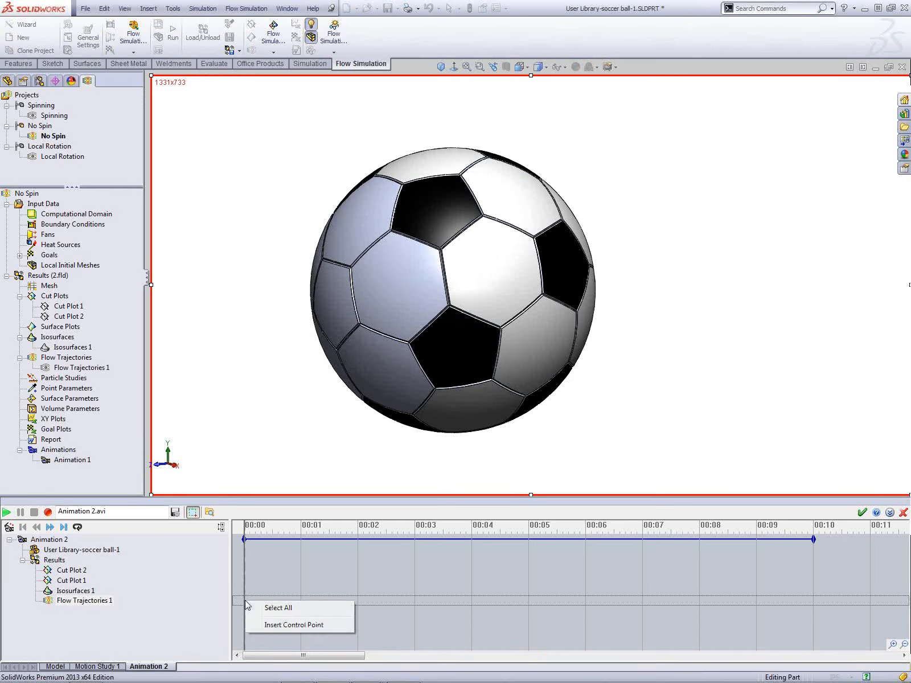
left_click(270, 626)
left_click_drag(267, 600, 811, 599)
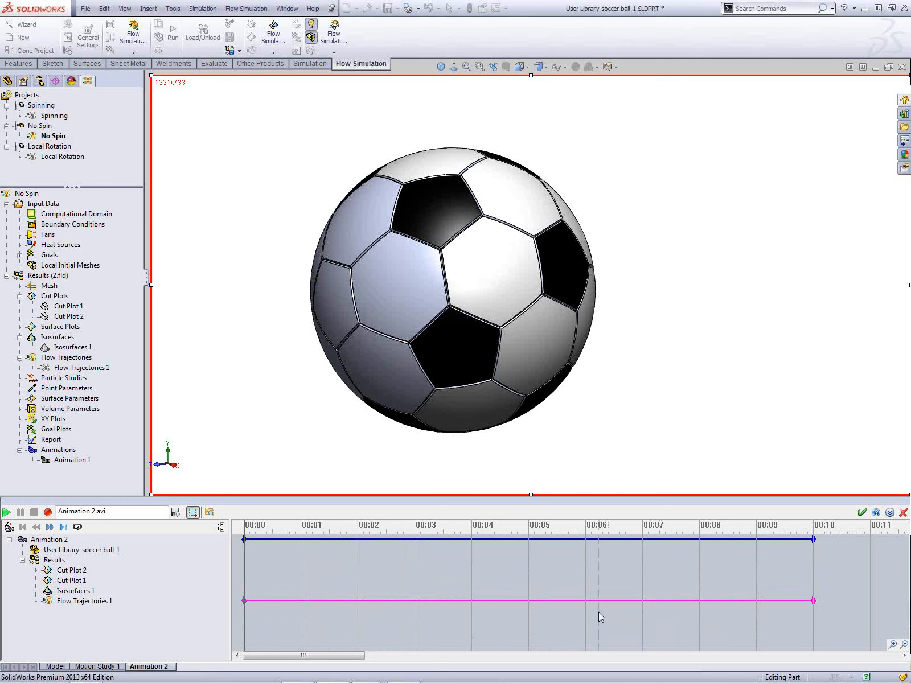
- Accept the properties of the Flow Trajectories 1 start control point as Launch with Impulse, restarting every 3 seconds
right_click(244, 599)
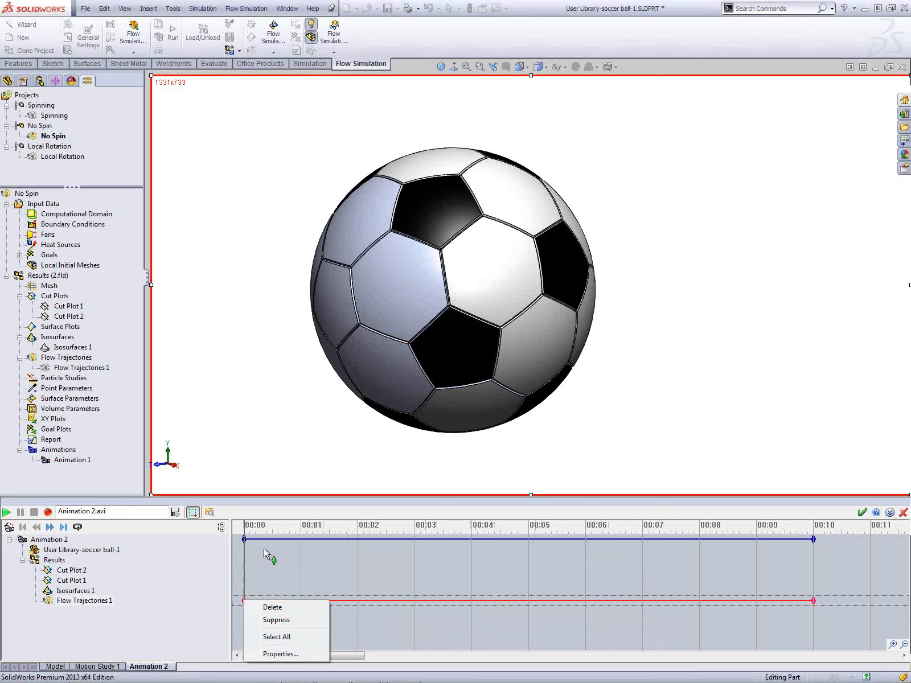
left_click(275, 654)
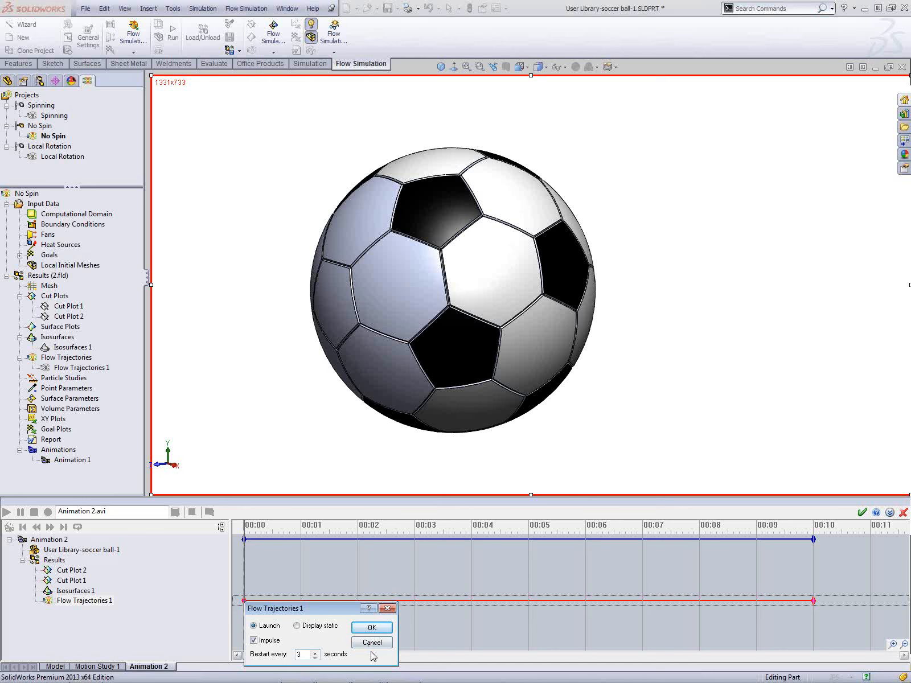
left_click(372, 627)
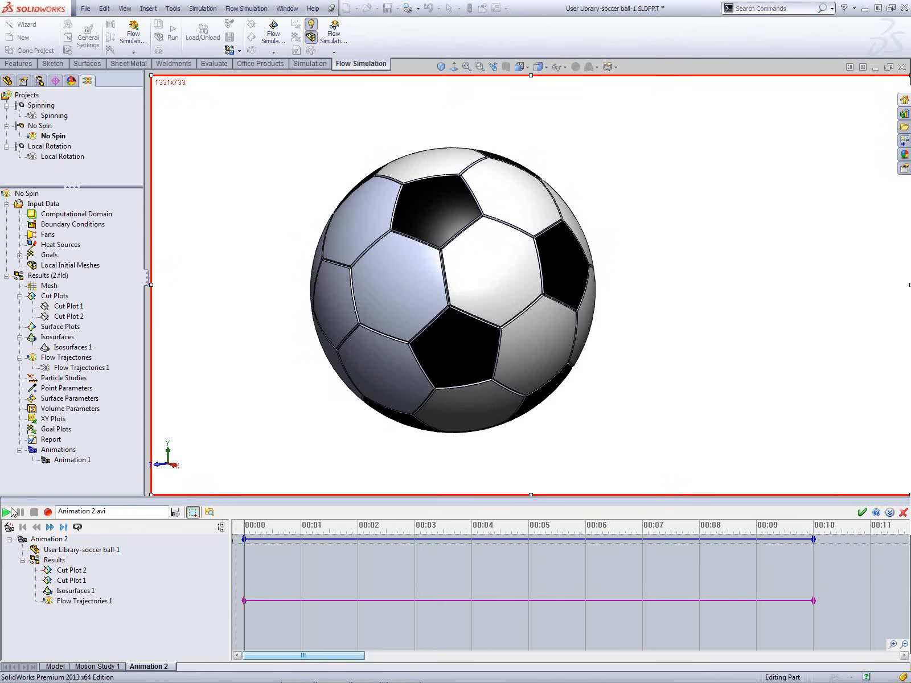
- Play the flow trajectories animation, stop it, and accept it as Animation 2
left_click(7, 512)
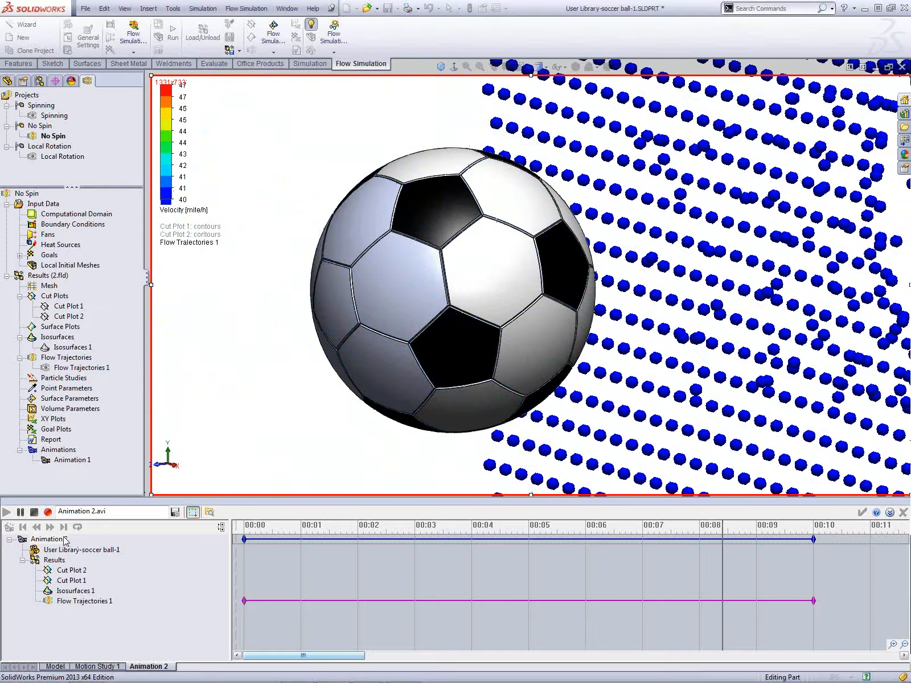
left_click(35, 512)
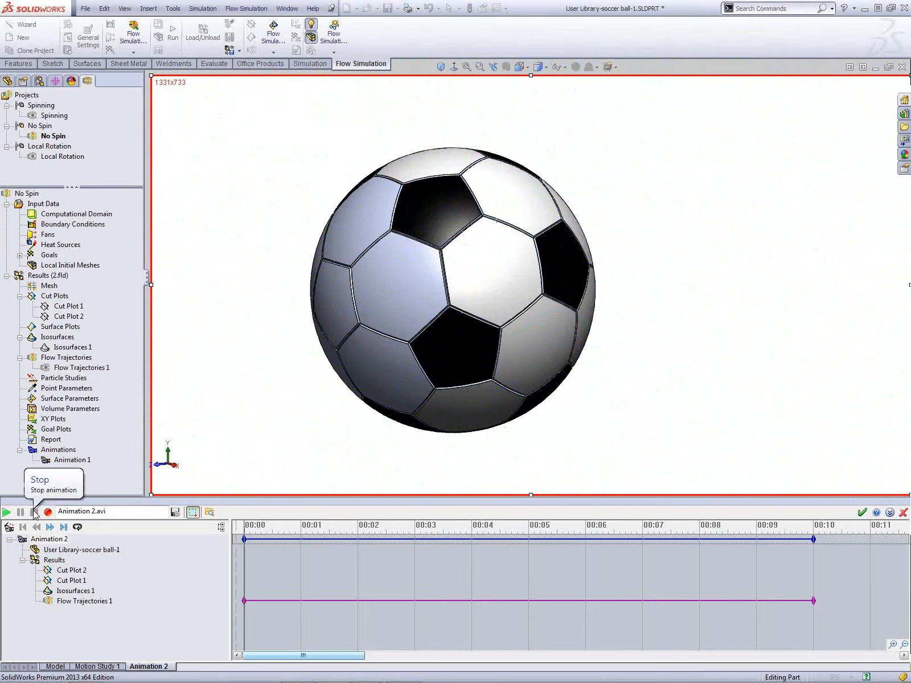
left_click(863, 513)
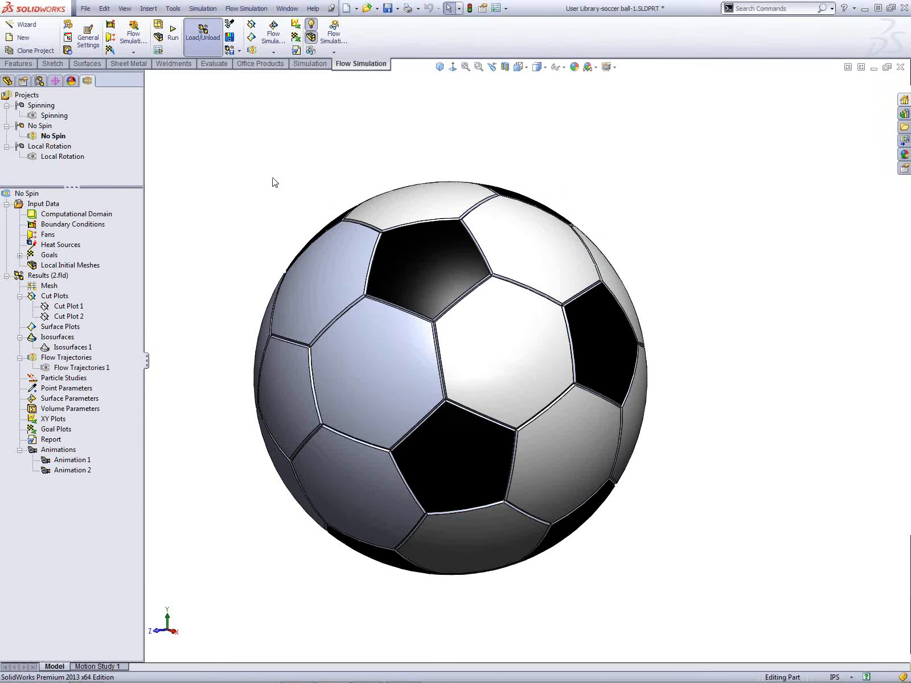
- Switch to the 2.Exhaust-Recirculation.SLDASM assembly and hide Isosurfaces 1
left_click(287, 8)
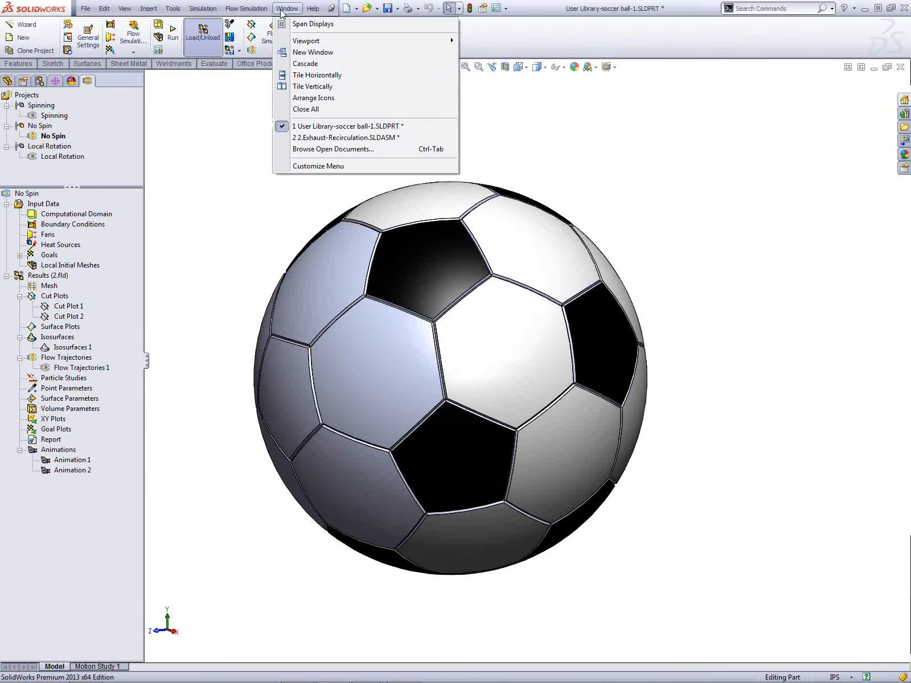
left_click(309, 137)
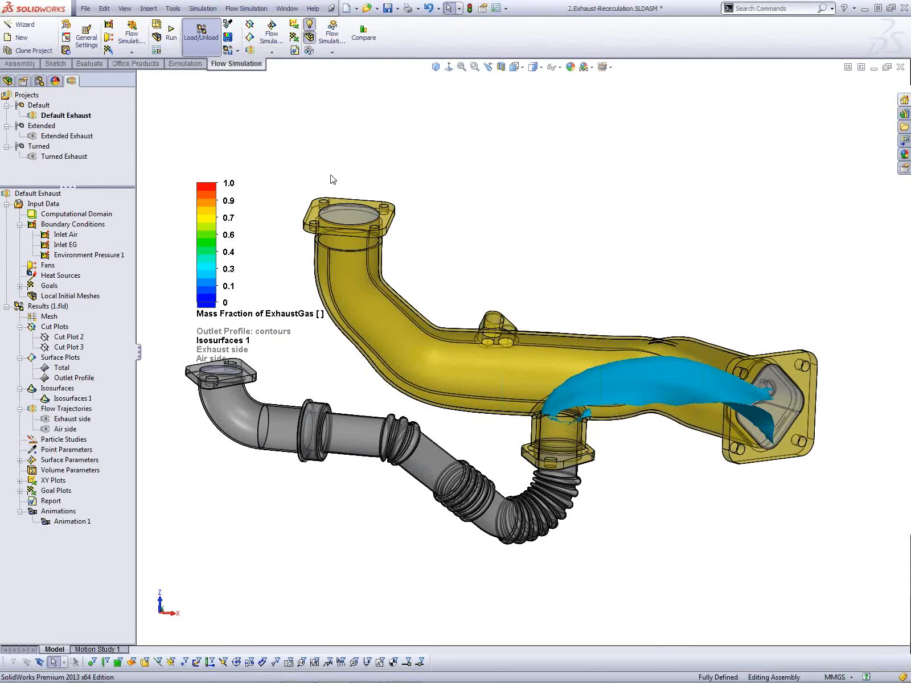
right_click(78, 402)
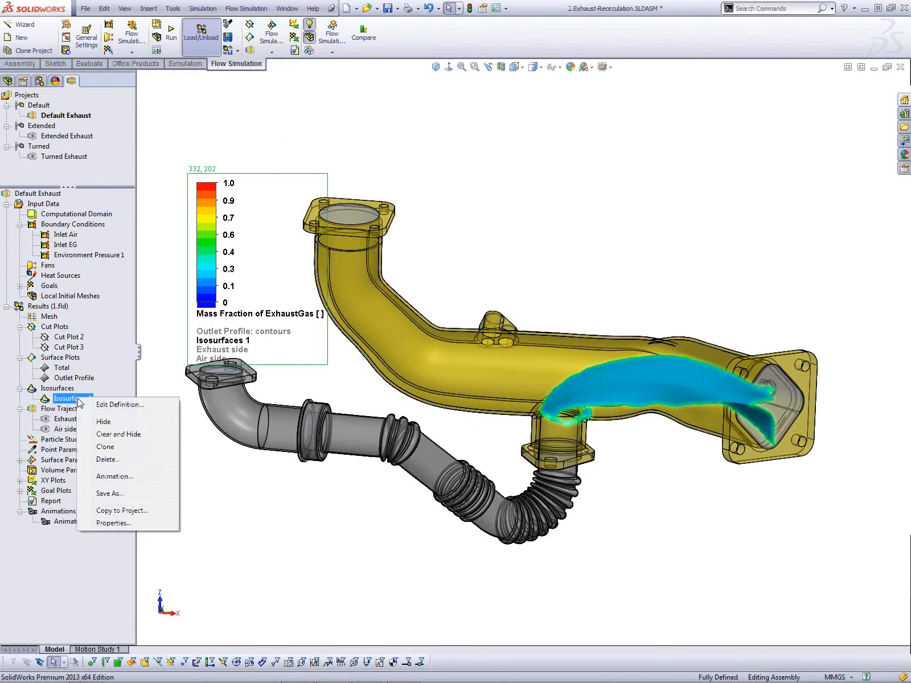
left_click(108, 423)
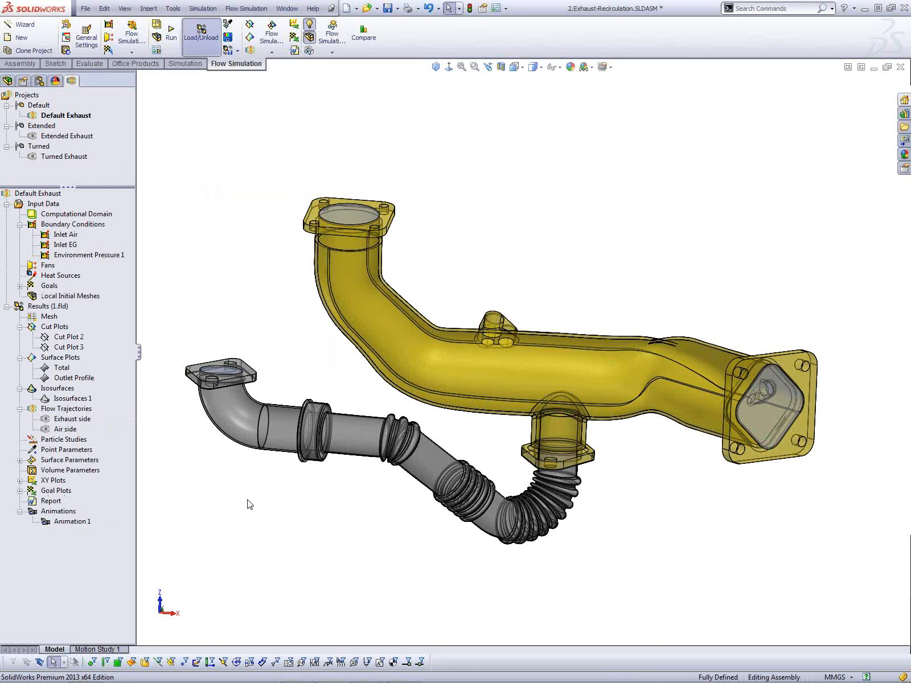
- Display the sketch line running through the yellow pipe's outlet flange and select it
left_click(551, 68)
scroll(787, 401, "down", 4)
middle_click_drag(740, 407, 514, 314)
left_click(514, 315)
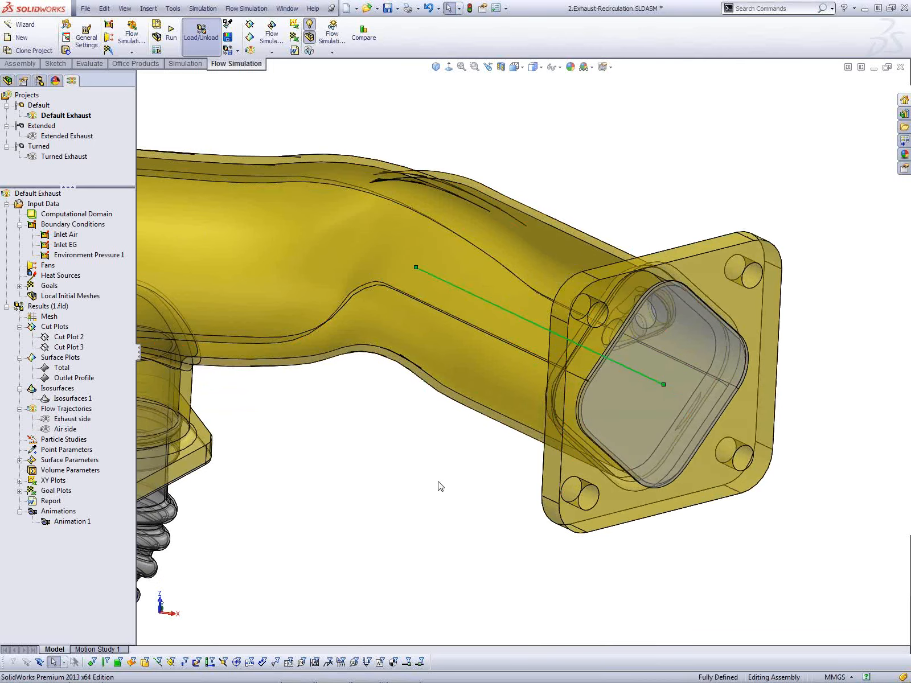
- Start a new XY plot of the results along the sketch line 3DSketch2 in the pipe outlet
middle_click_drag(439, 483, 434, 474)
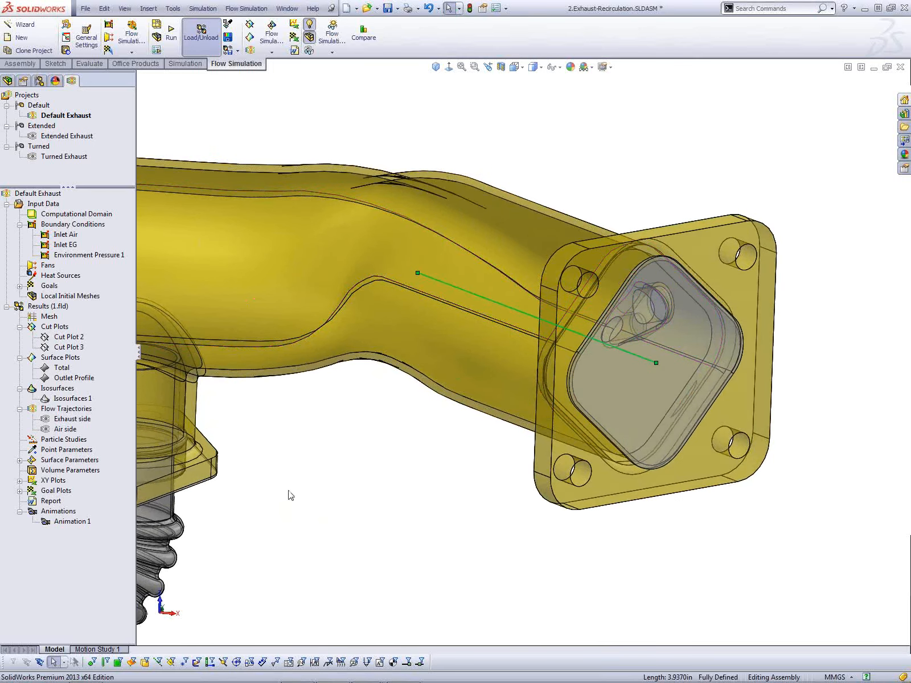
right_click(61, 482)
left_click(85, 488)
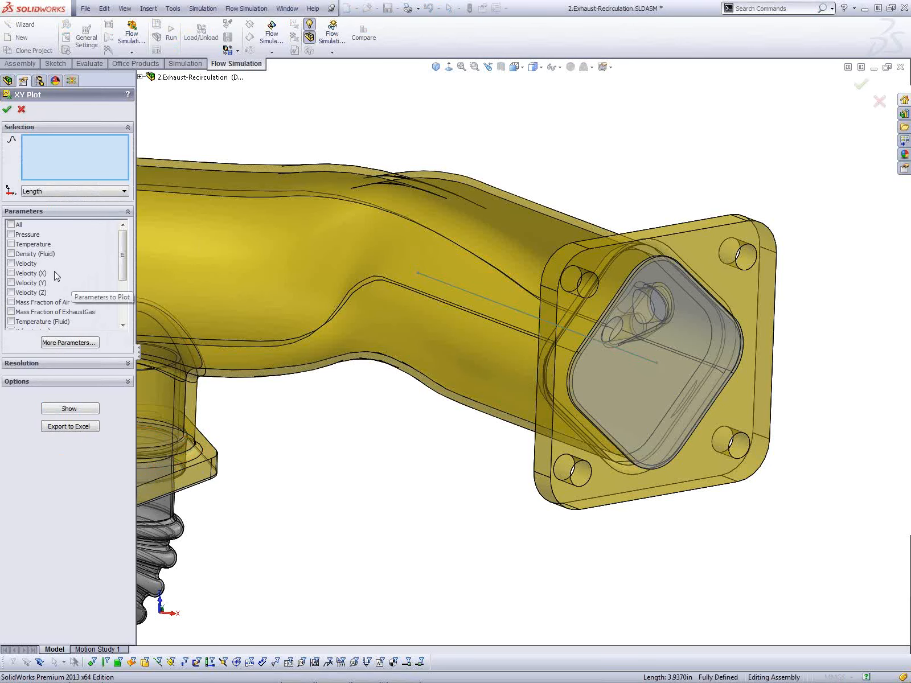
left_click(474, 292)
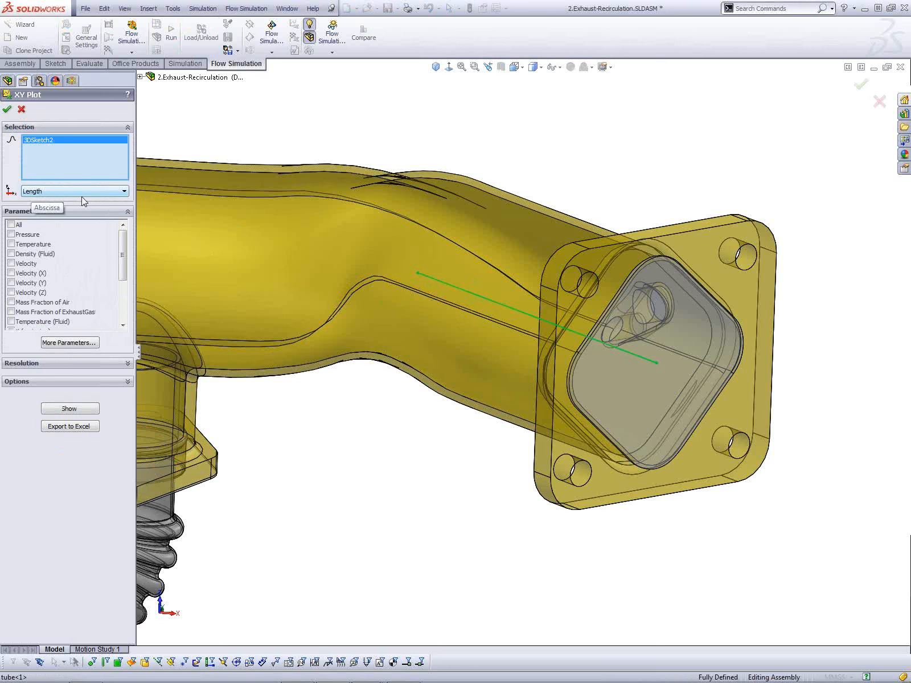
- Plot Pressure, Velocity, Mass Fraction of Air and Mass Fraction of ExhaustGas along the line and show the graphs
left_click(11, 235)
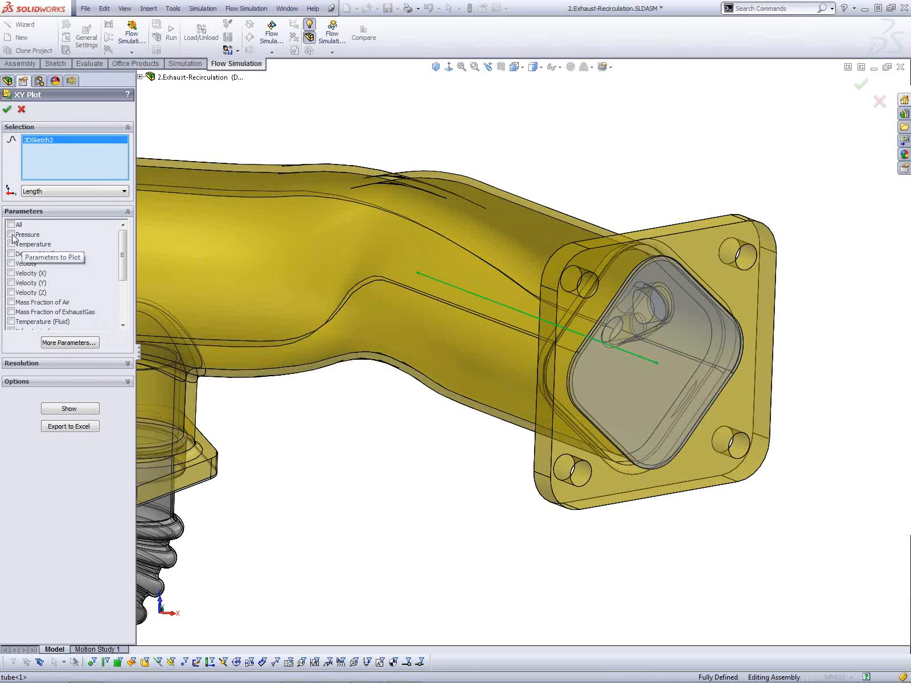
left_click(11, 264)
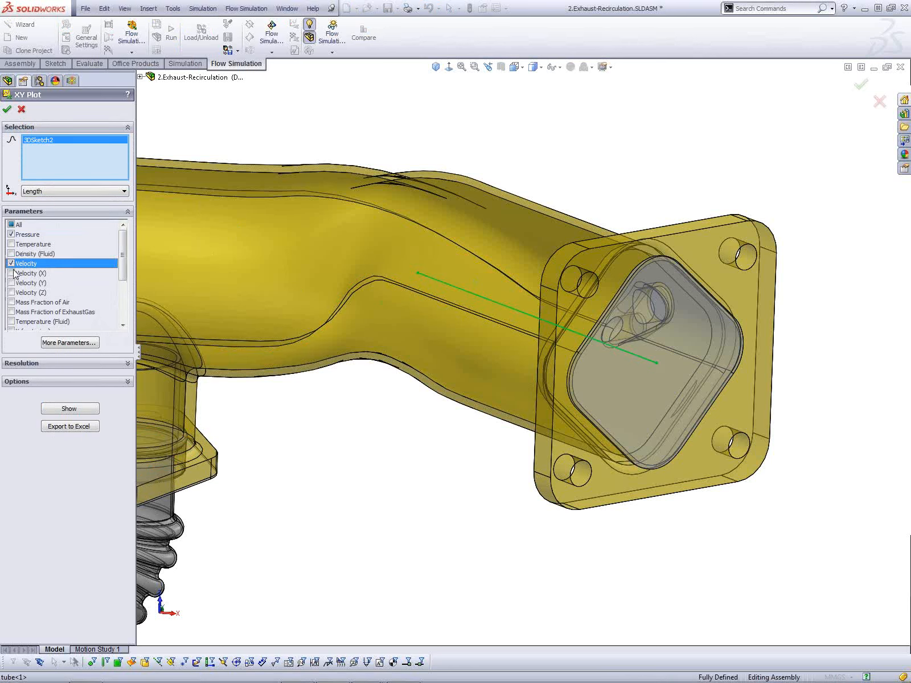
left_click(12, 312)
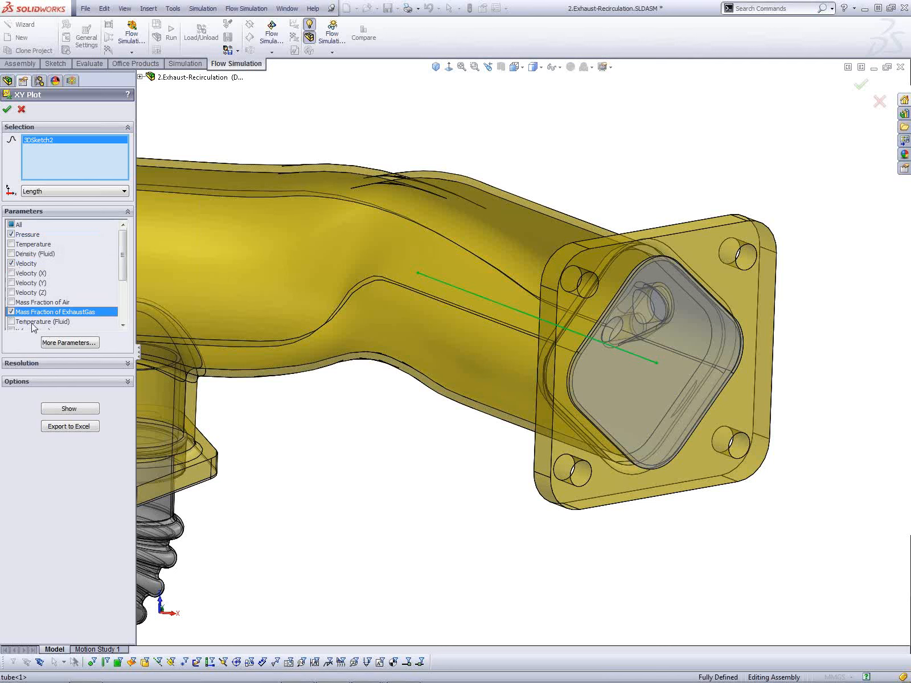
left_click(11, 302)
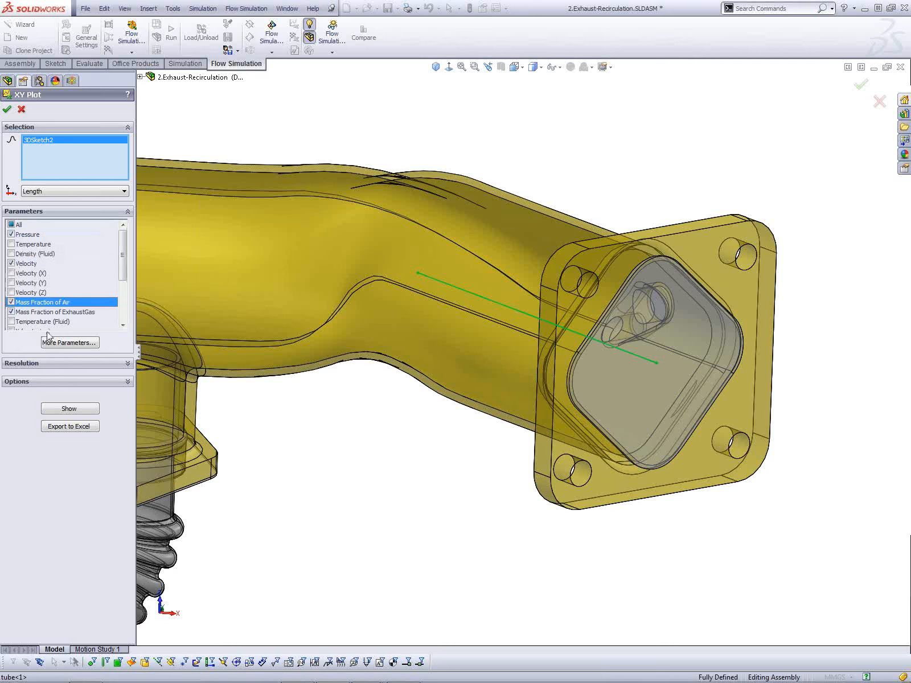
left_click(80, 409)
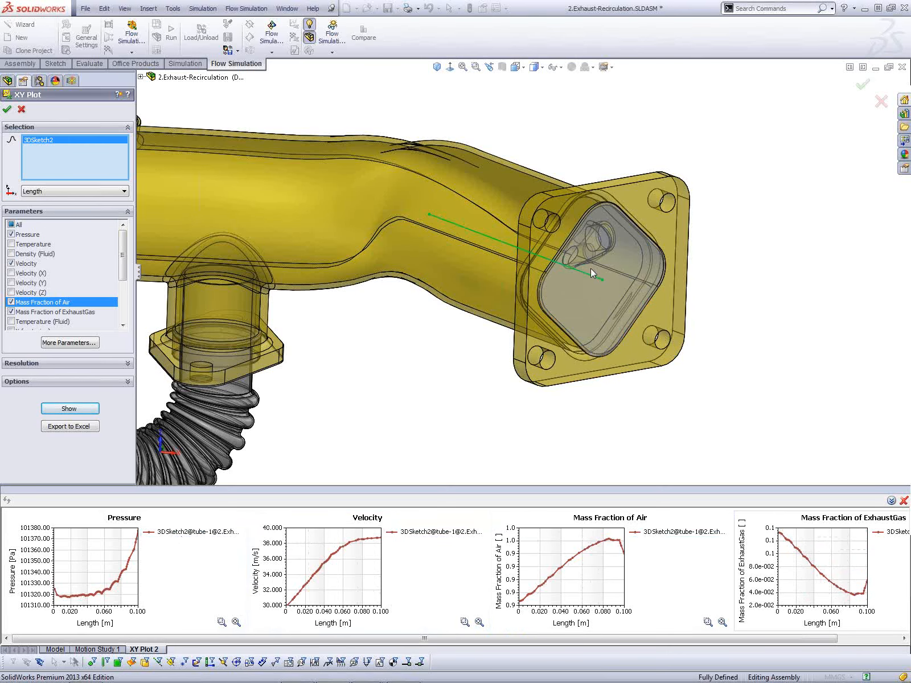
mouse_move(544, 274)
middle_mouse_down()
mouse_move(501, 236)
mouse_move(552, 270)
middle_mouse_up()
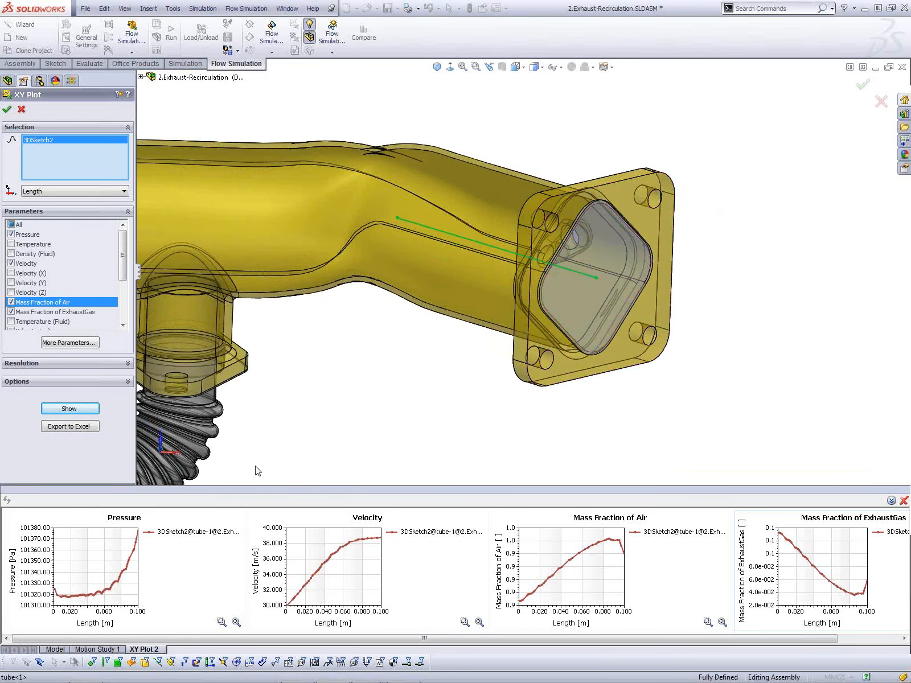
- Export the XY plot to Excel and switch to the exported workbook XY Plot 2.xlsm
left_click(84, 428)
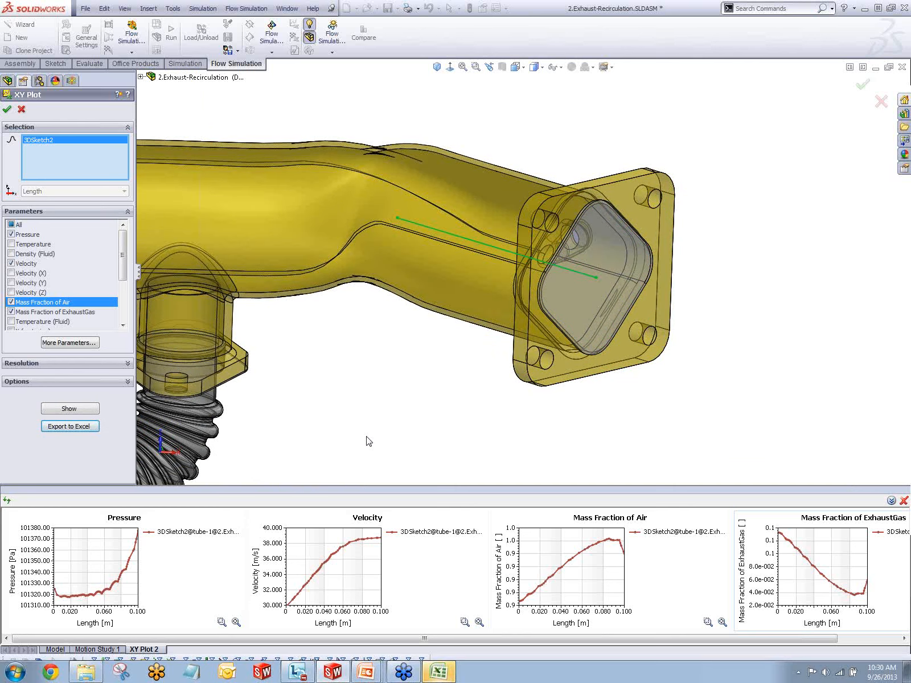
mouse_move(436, 672)
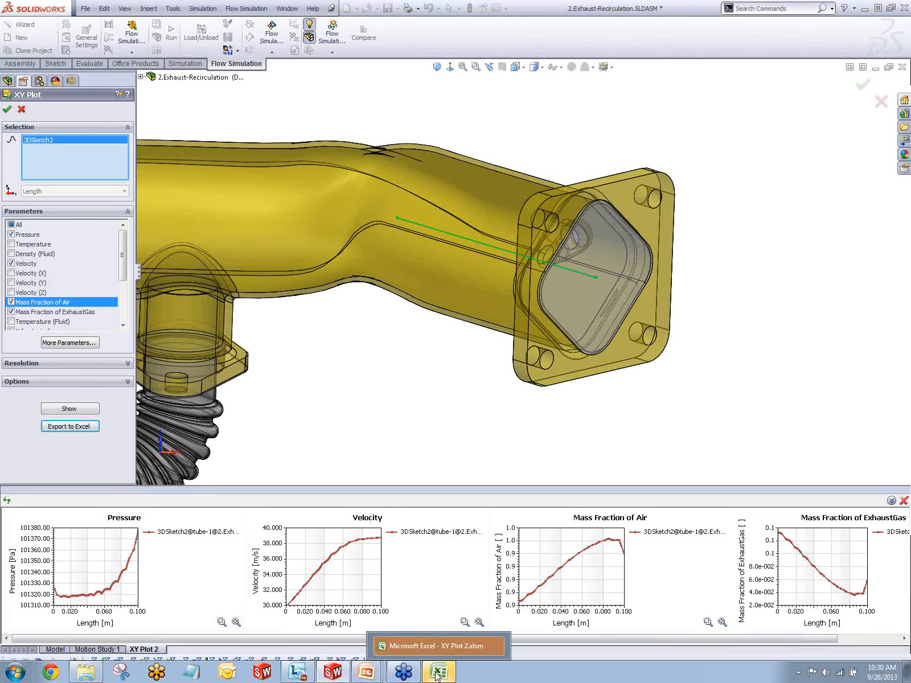
left_click(427, 645)
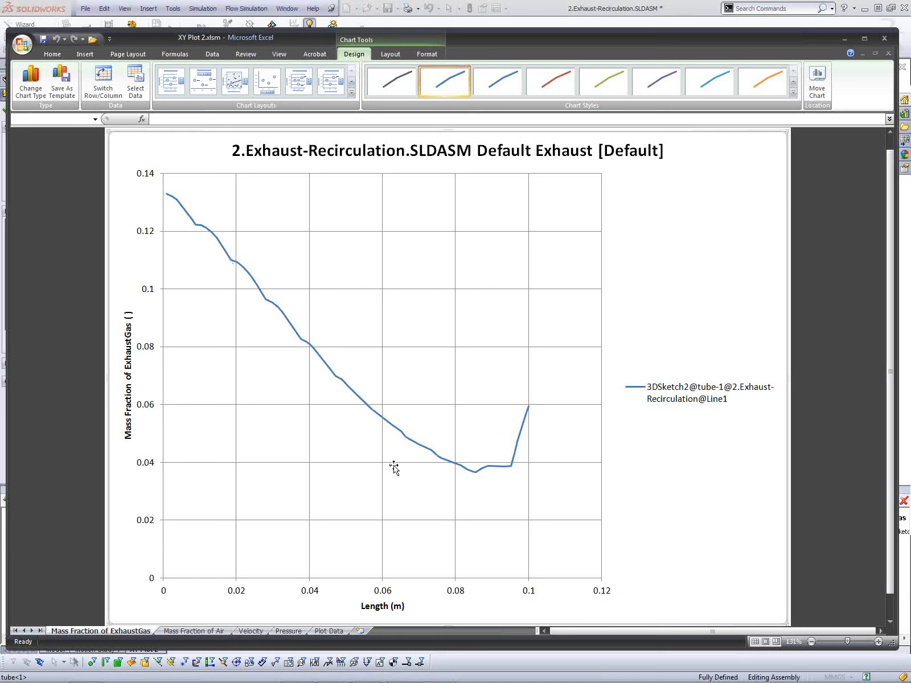
- Examine the Mass Fraction of Air, Velocity and Pressure charts and the Plot Data sheet, and return to SolidWorks
left_click(189, 630)
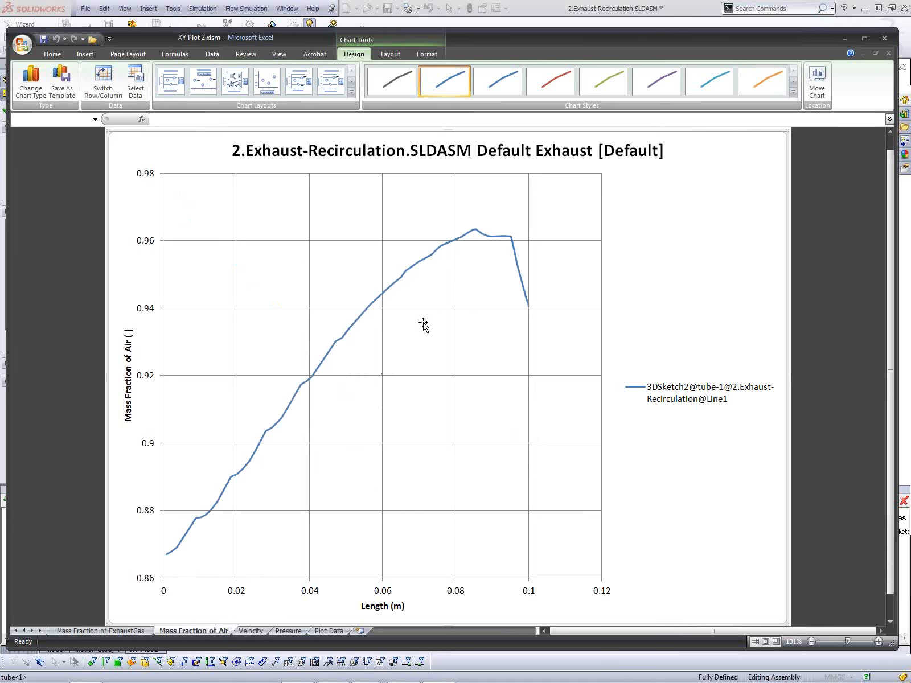
left_click(252, 632)
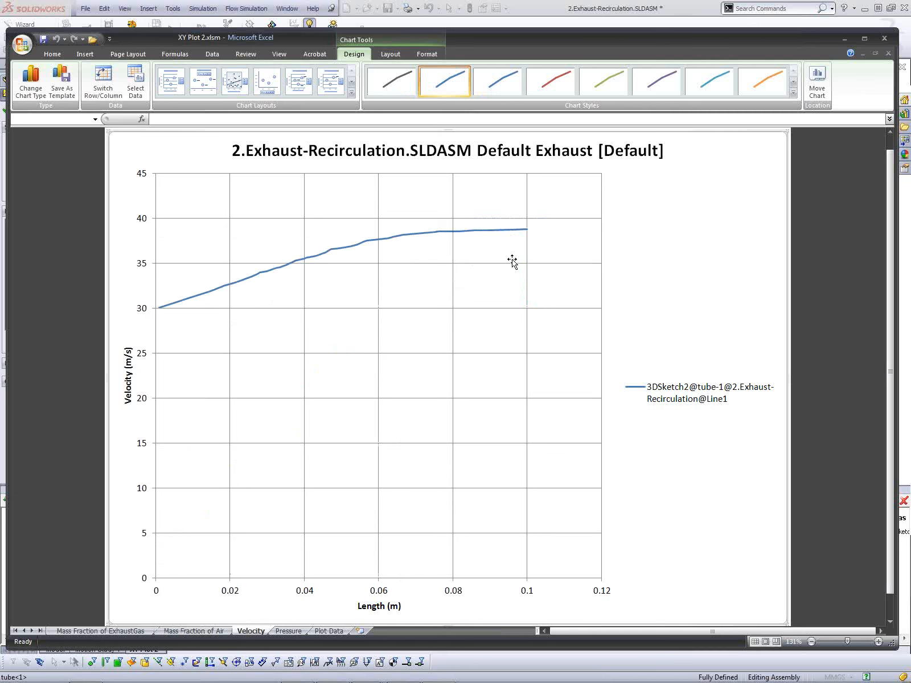
left_click(290, 632)
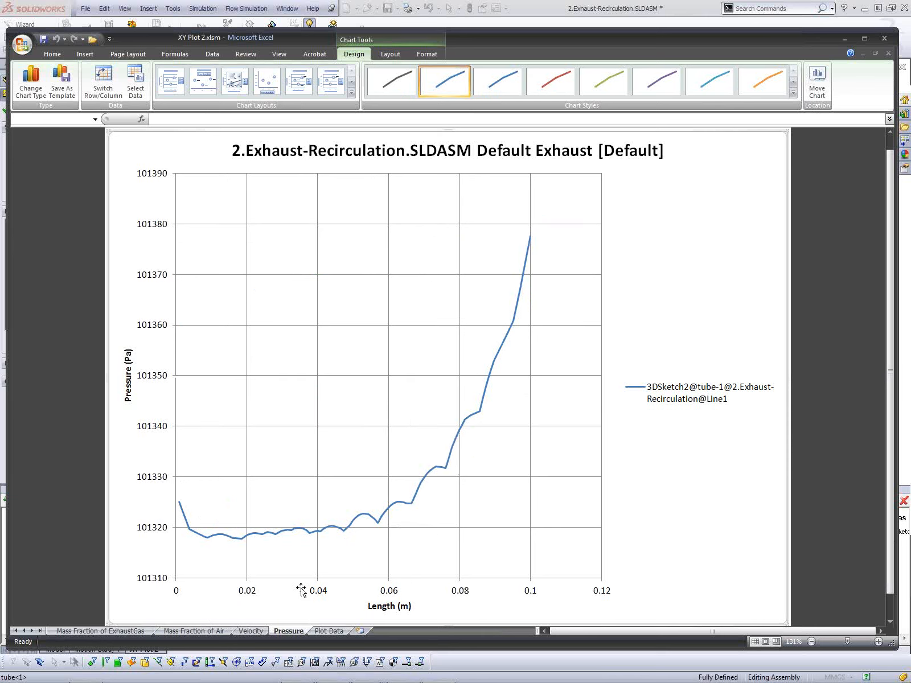
left_click(329, 631)
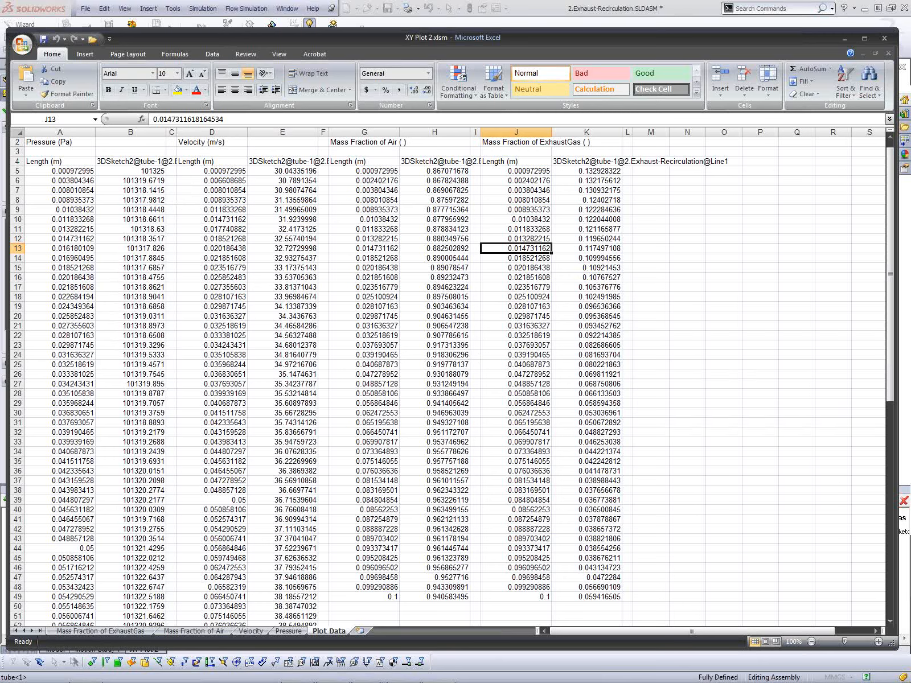
left_click(182, 633)
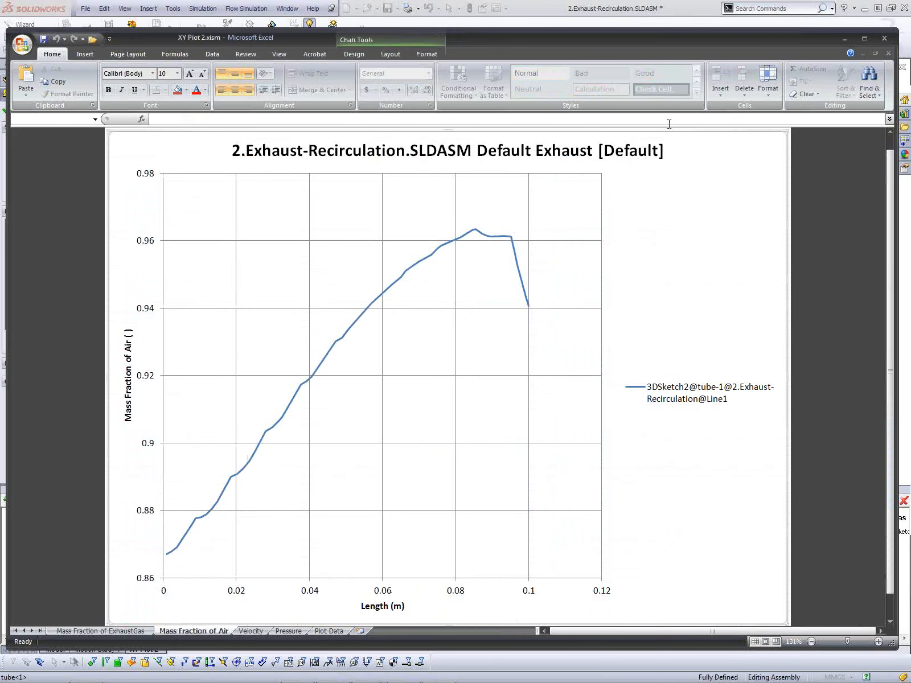
left_click(844, 39)
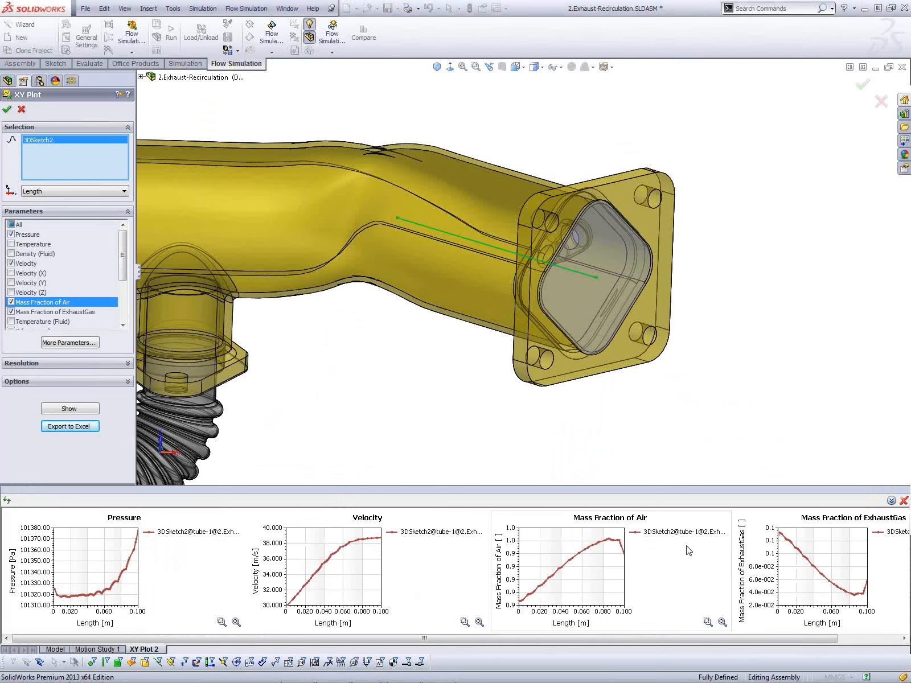
- Switch to the PowerPoint slide show and advance from the Agenda slide to the closing slide
key("alt+Tab")
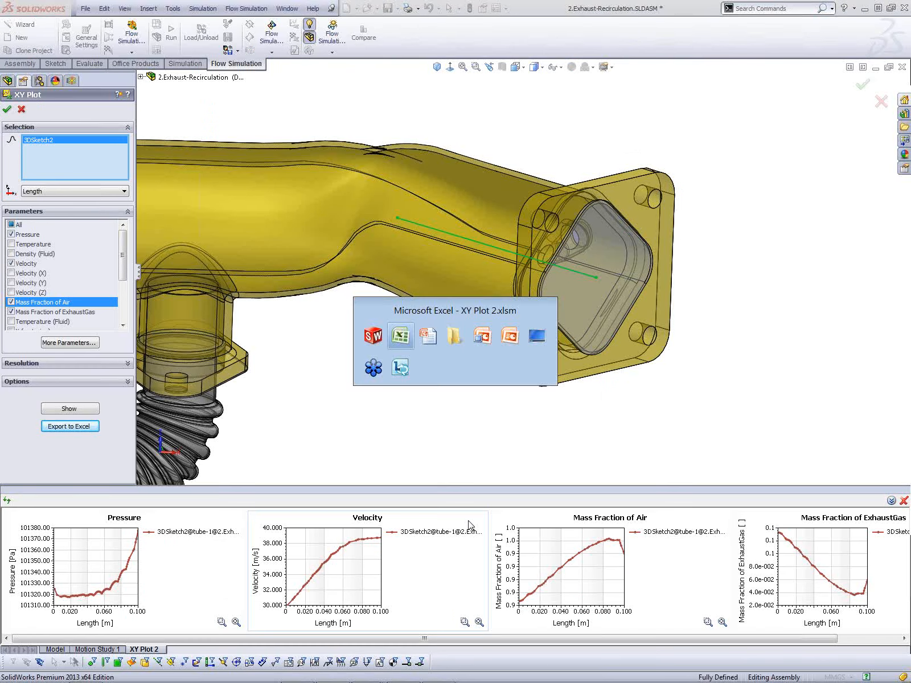
key("alt+Tab")
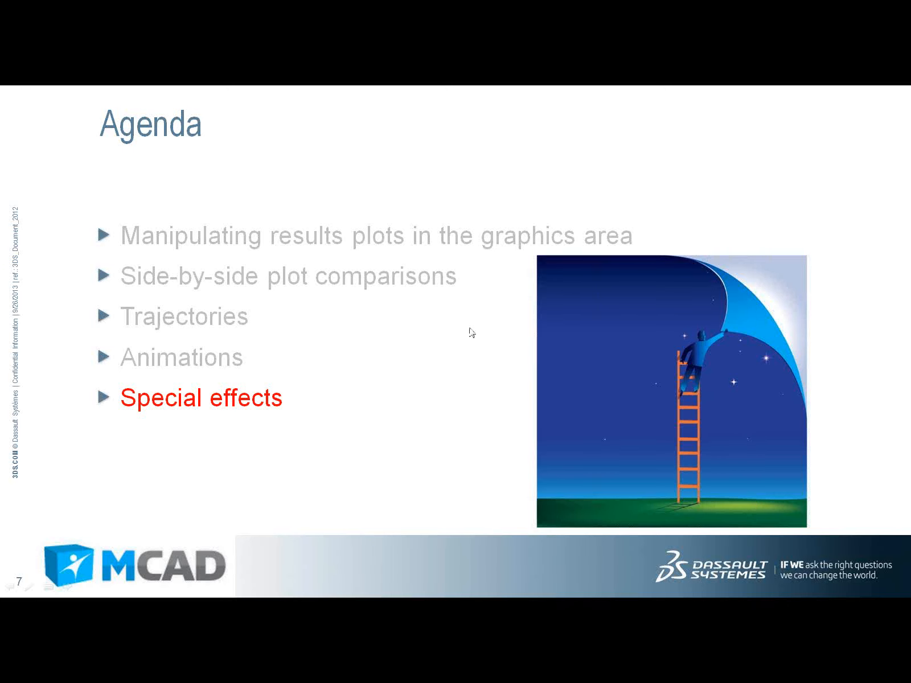
left_click(425, 349)
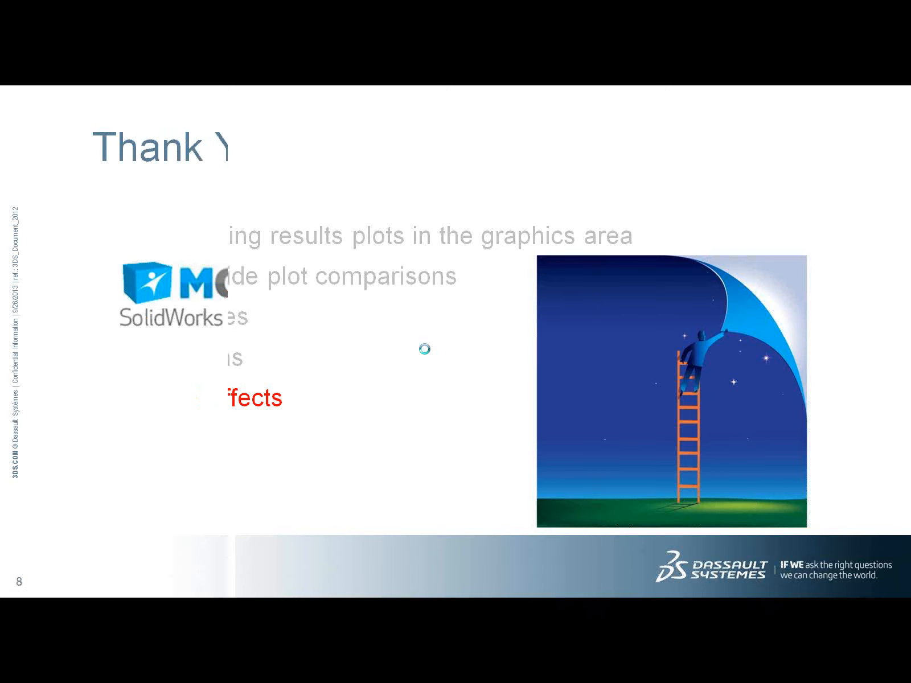